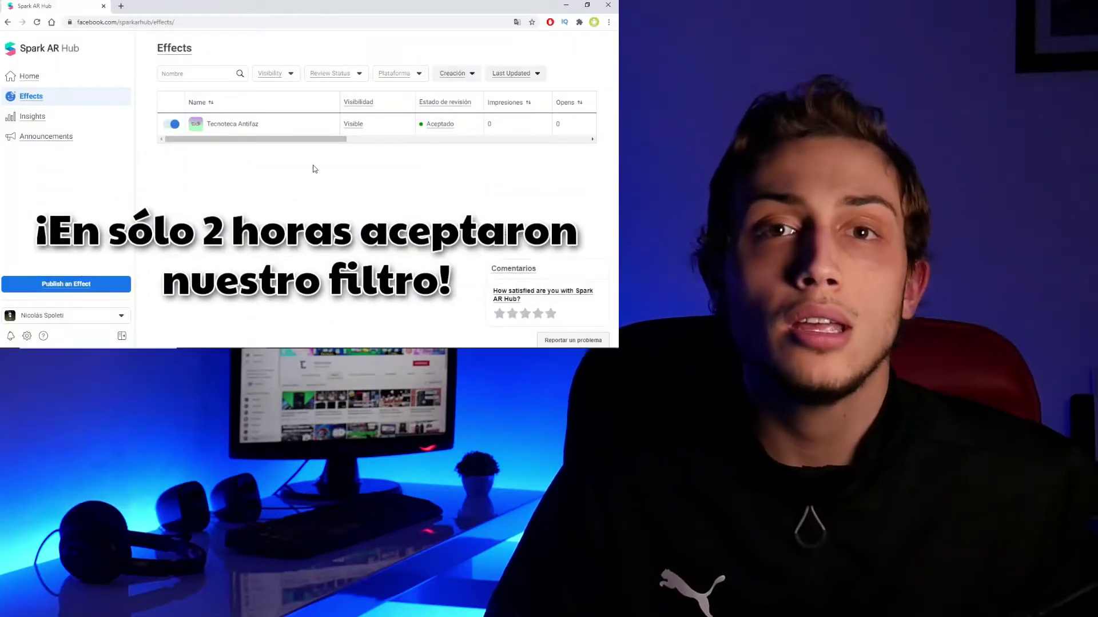
Search Google for 'Spark AR'.
left_click_drag(459, 139, 549, 143)
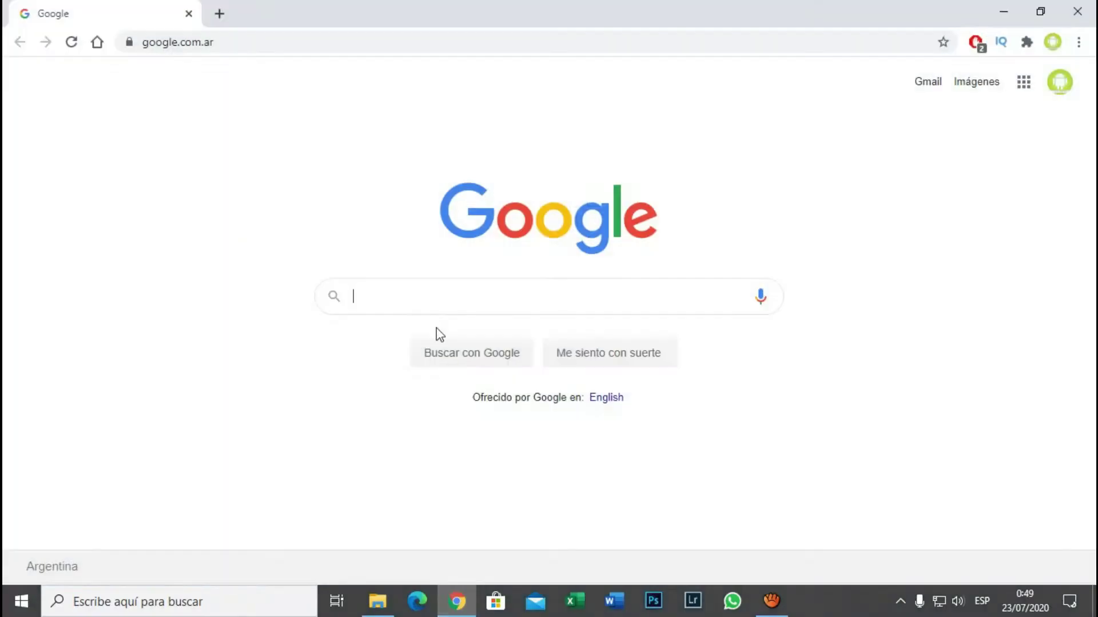
left_click(370, 298)
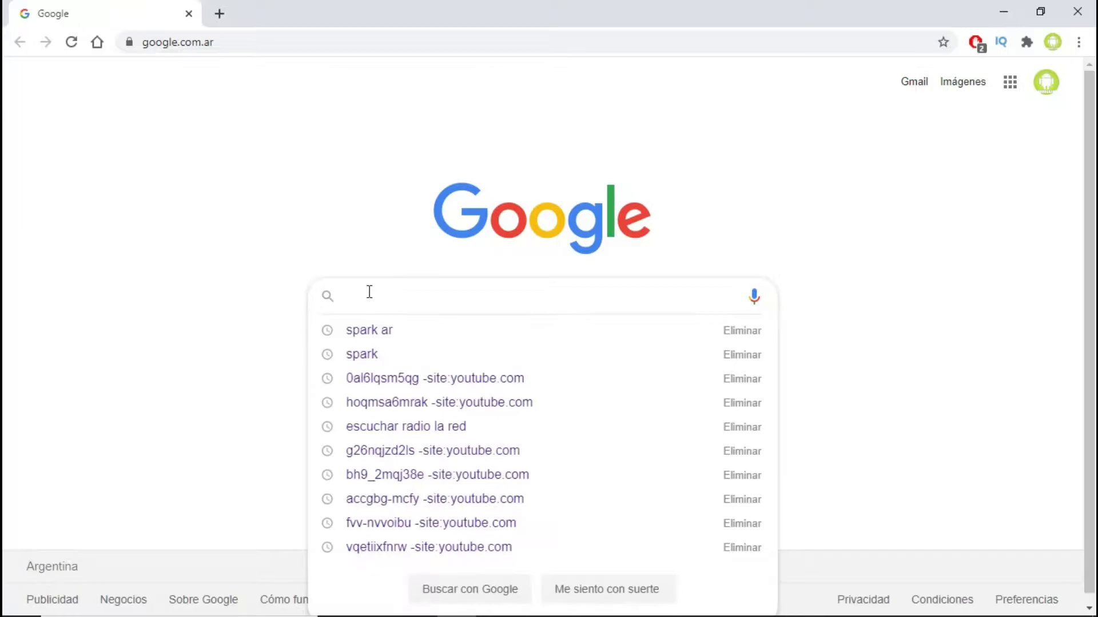
type("Spark")
key("Return")
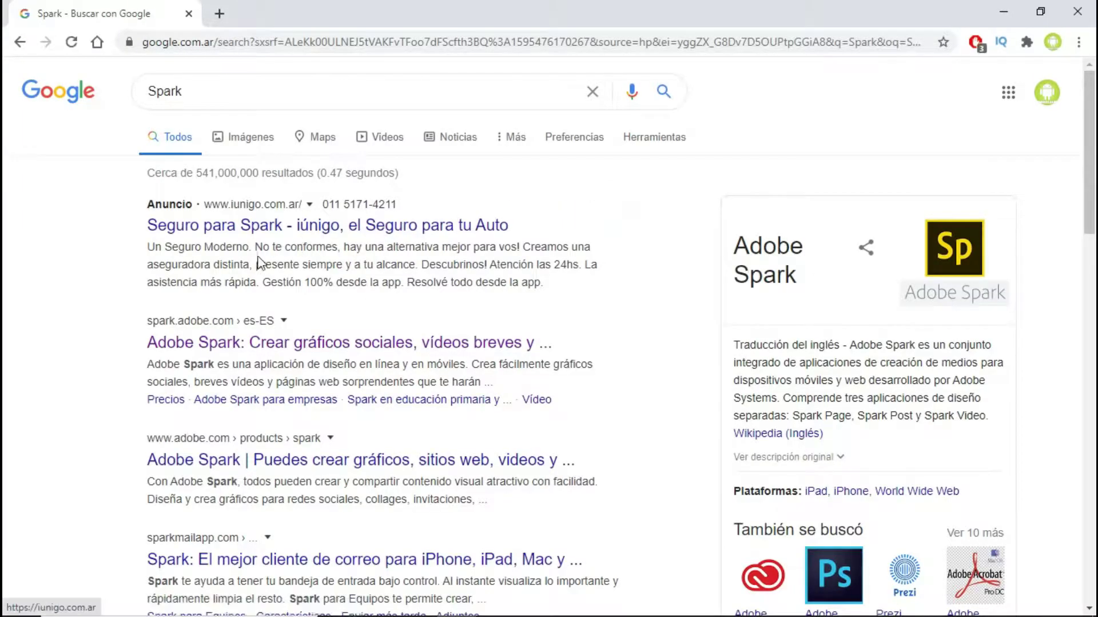
scroll(366, 246, "down", 3)
scroll(358, 246, "up", 3)
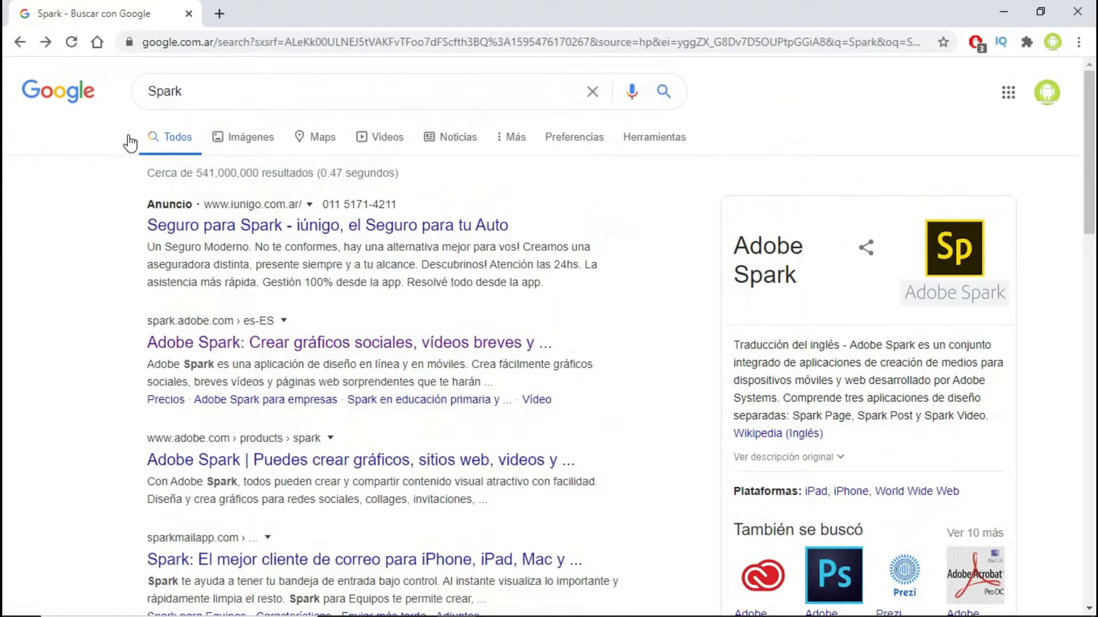
left_click(235, 84)
type("A")
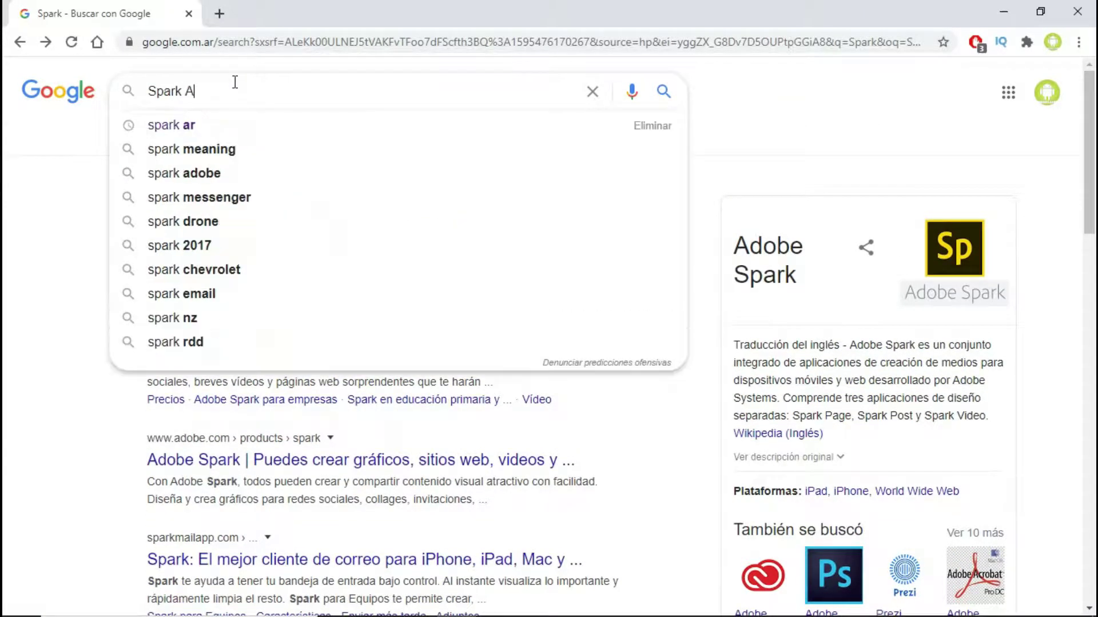
type("R")
key("Return")
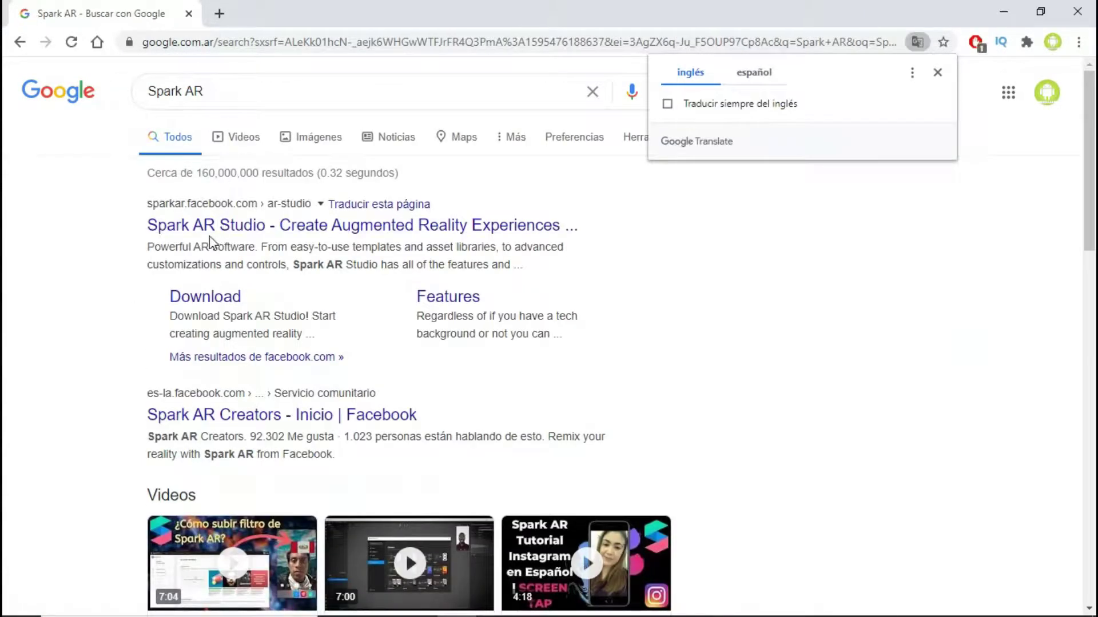
Open the Spark AR Studio website and start downloading the SparkARStudio_v93.msi installer.
left_click(210, 240)
left_click(201, 228)
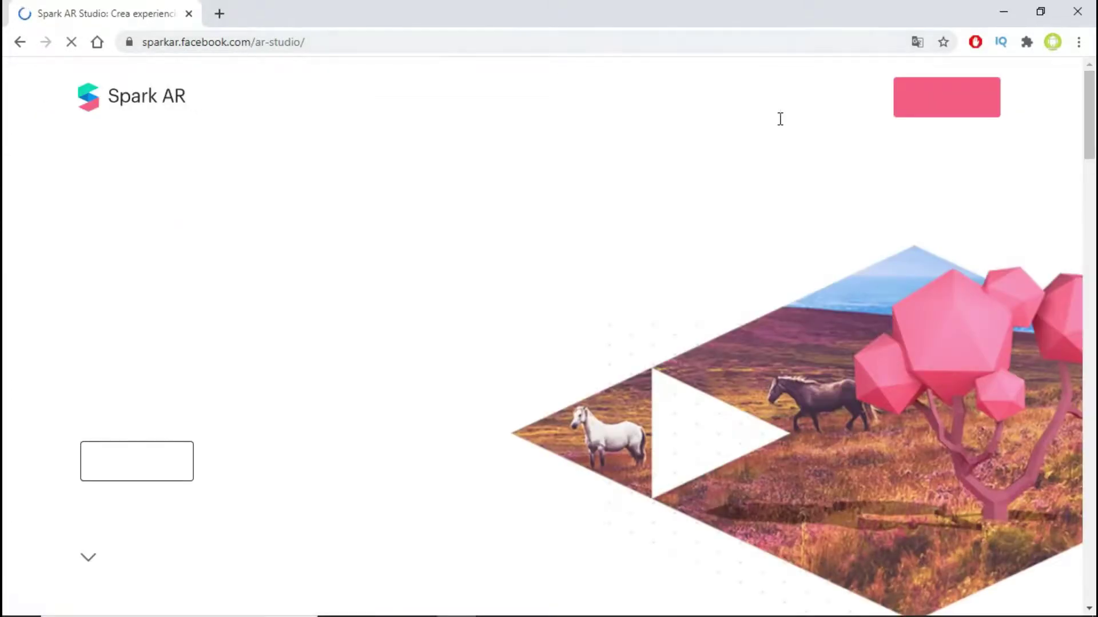
left_click(906, 114)
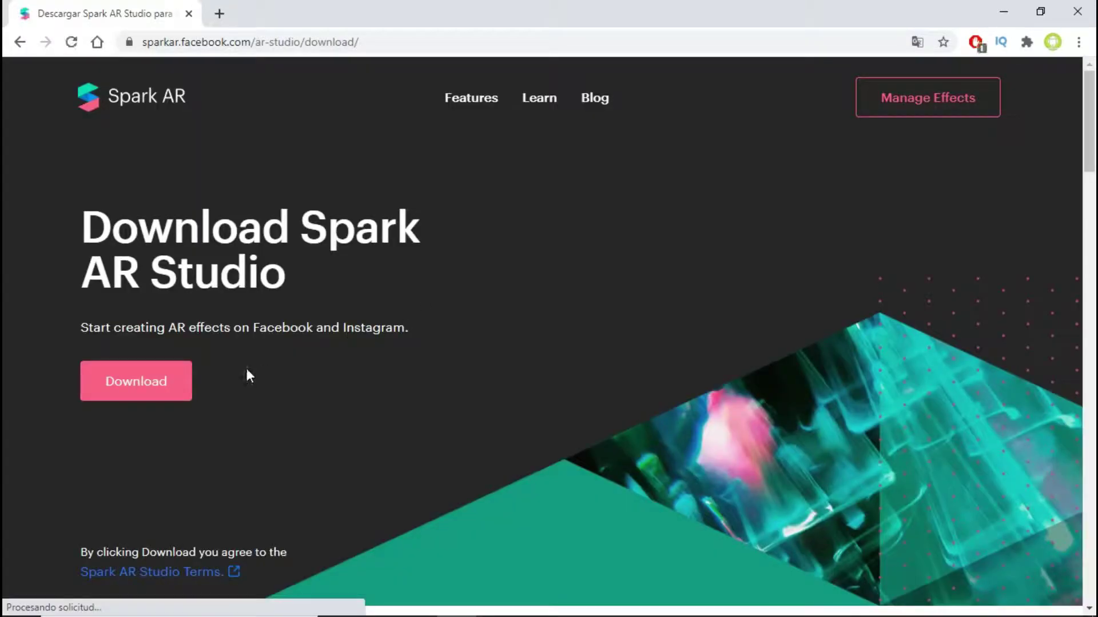
left_click(173, 380)
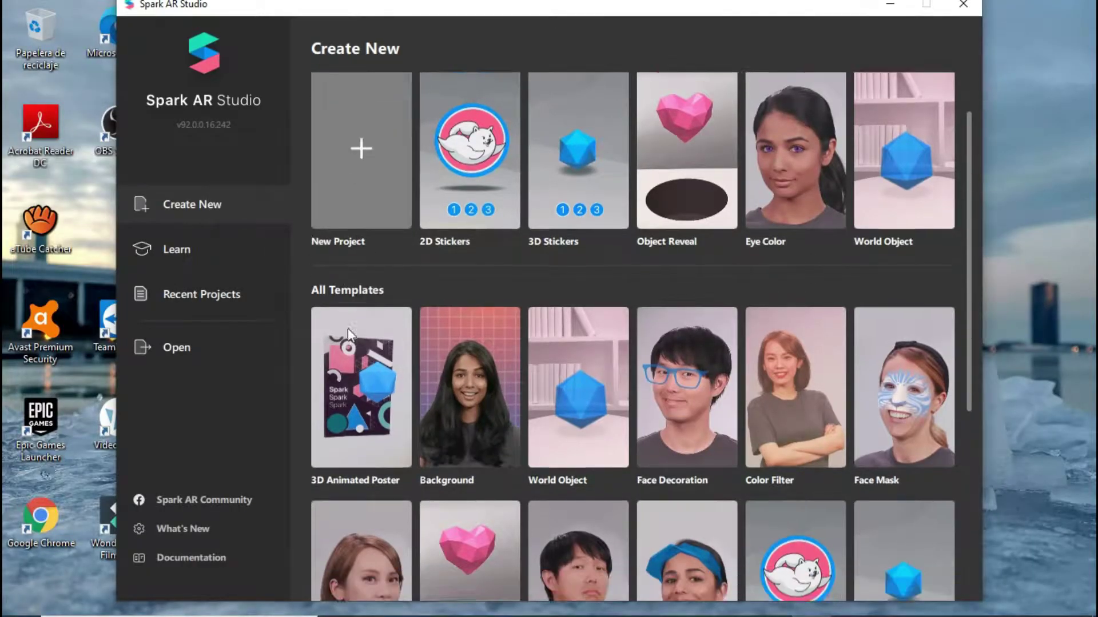
Start a new Face Tracking project (FaceTrackerPreset) and enlarge the iPhone simulator preview.
scroll(629, 314, "down", 2)
scroll(553, 176, "down", 4)
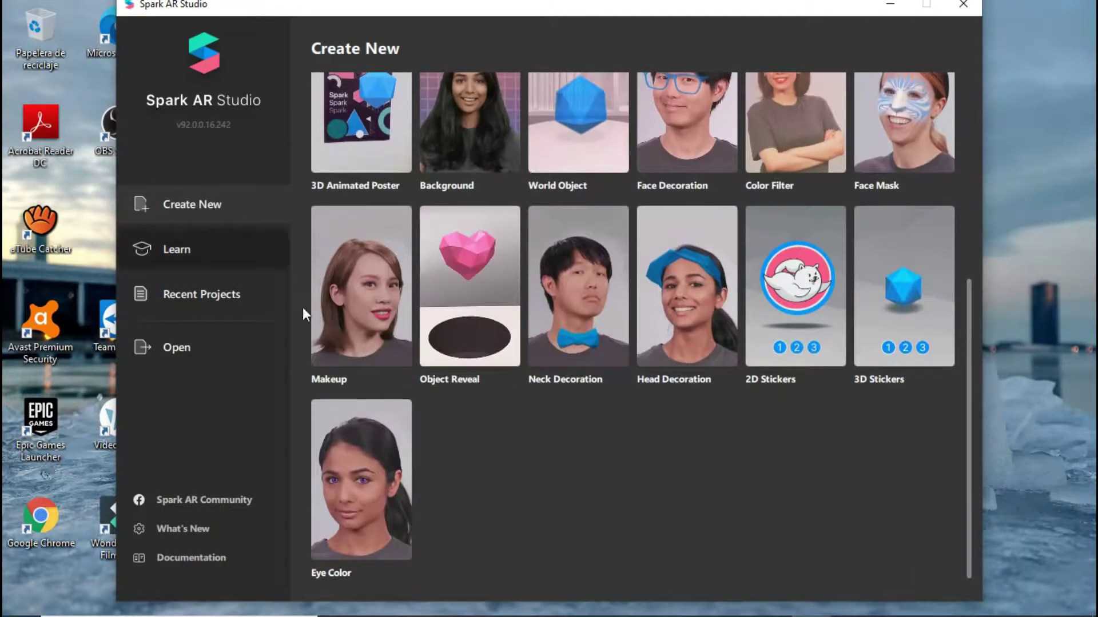
scroll(600, 326, "up", 6)
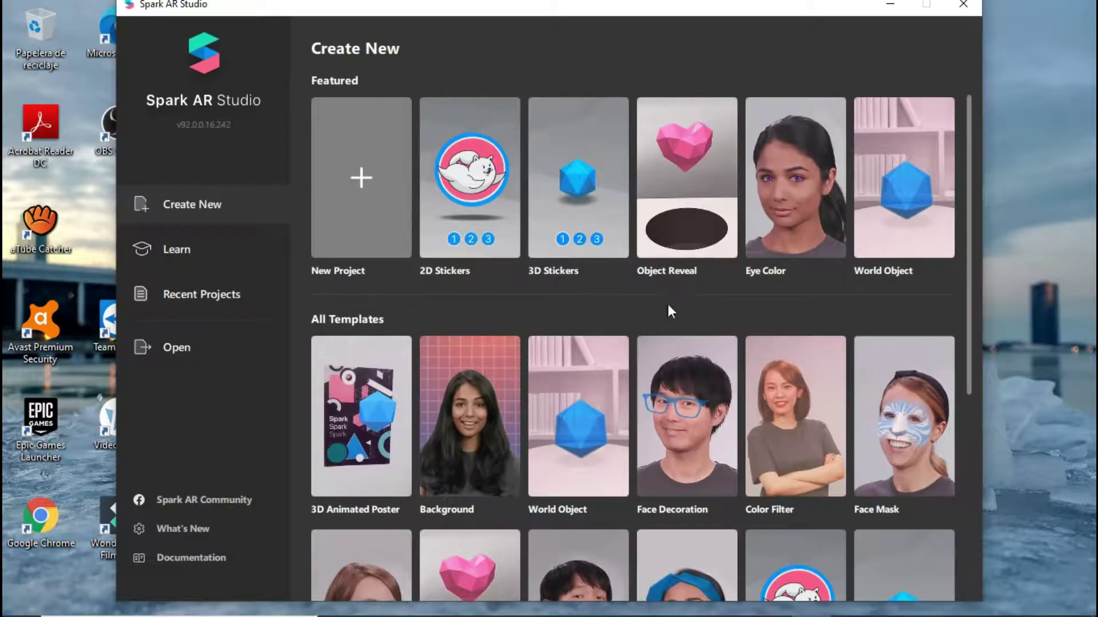
scroll(571, 371, "down", 3)
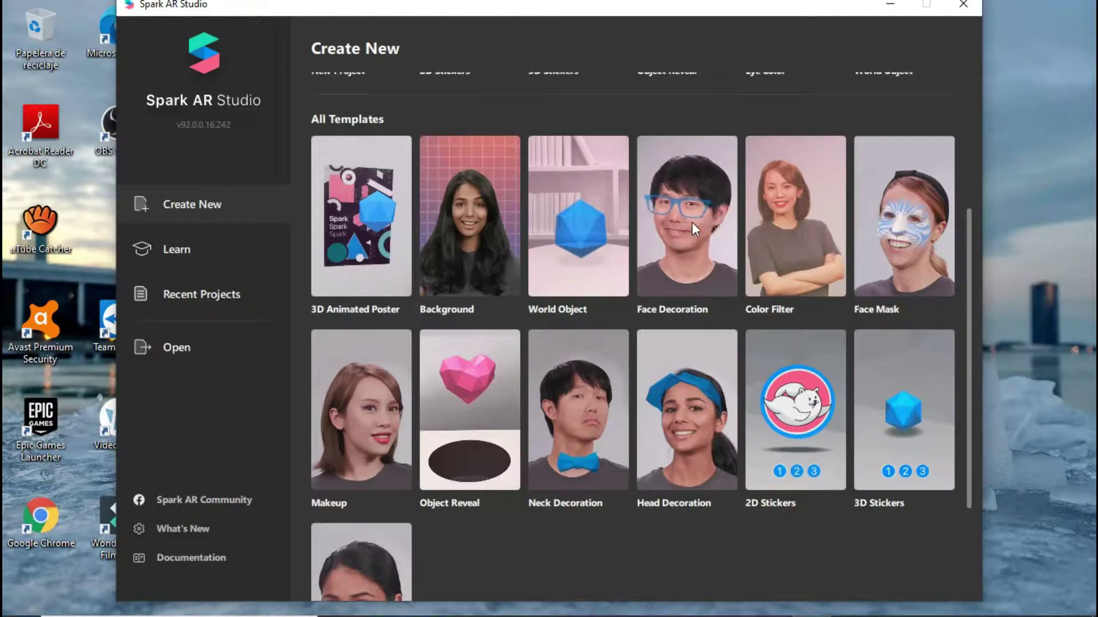
mouse_move(795, 216)
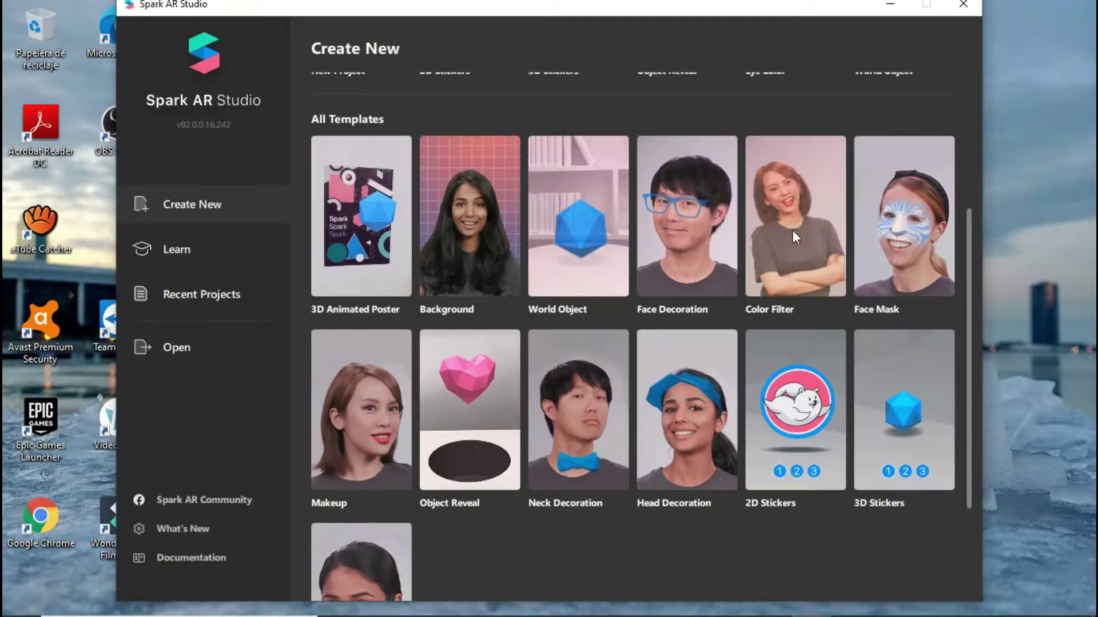
scroll(801, 229, "down", 1)
scroll(395, 294, "up", 4)
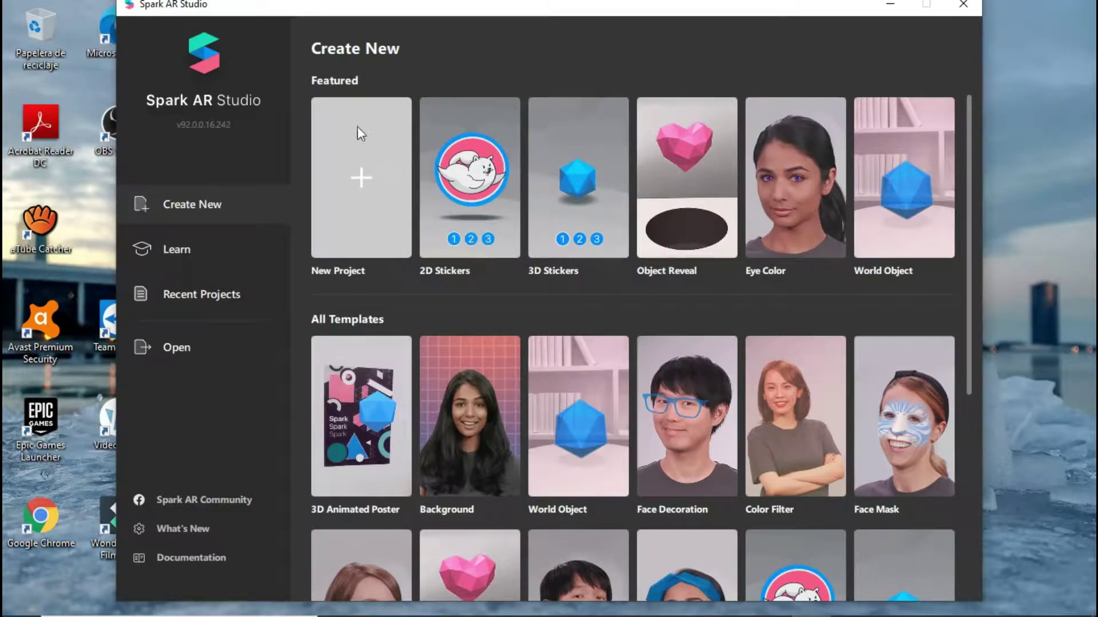
left_click(352, 184)
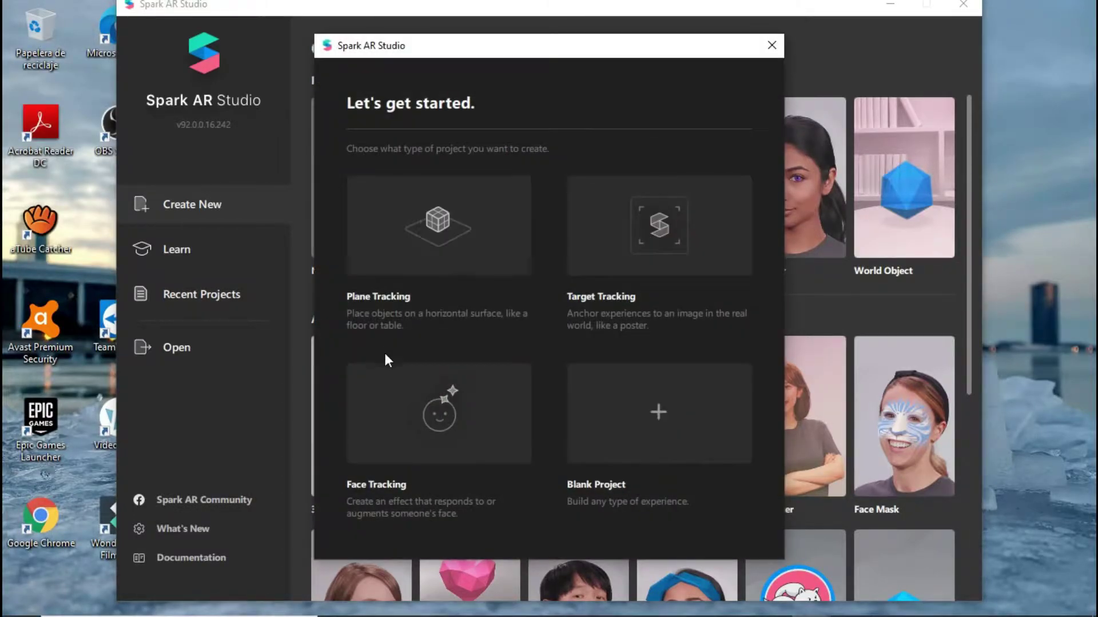
left_click(412, 429)
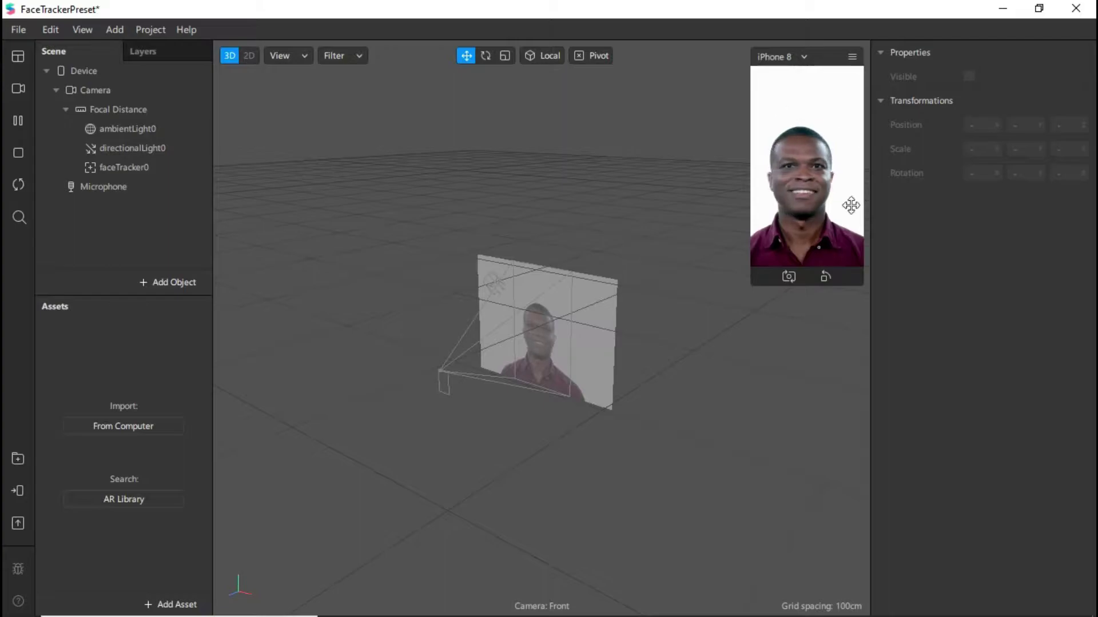
mouse_move(756, 282)
left_mouse_down()
mouse_move(467, 495)
mouse_move(480, 325)
left_mouse_up()
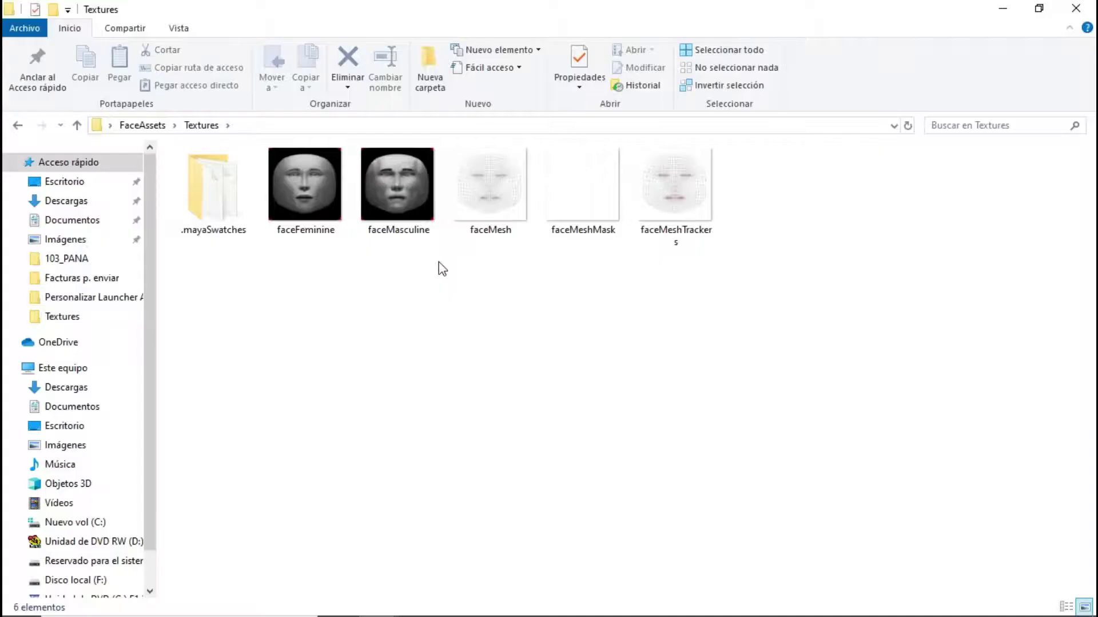
View faceMasculine in Photos and flip back and forth with faceFeminine to compare.
left_click_drag(304, 273, 385, 154)
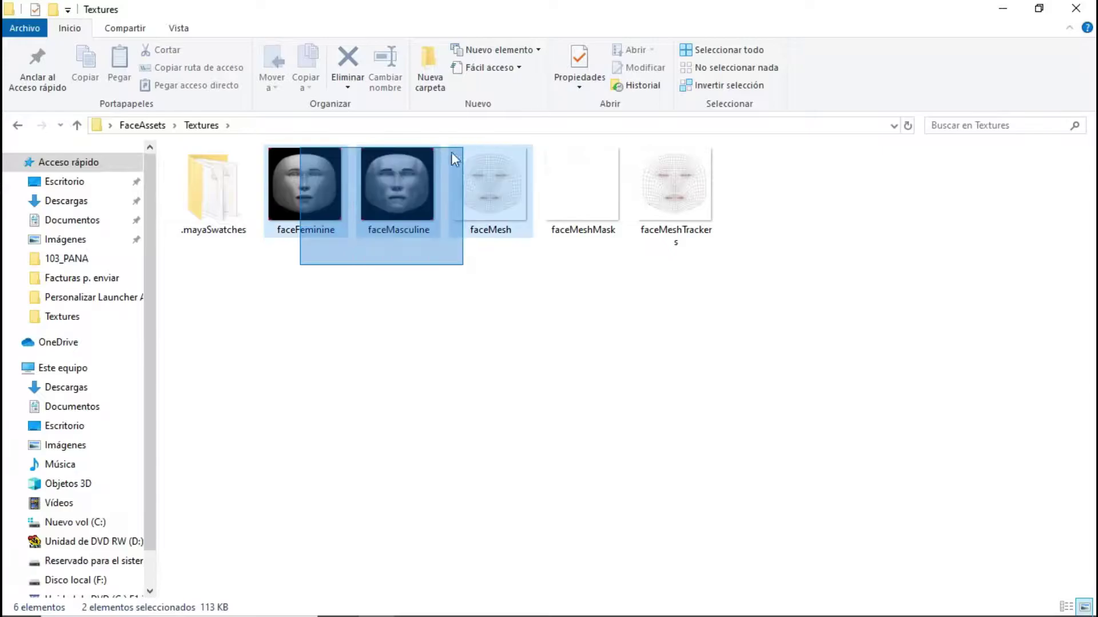
left_click(390, 201)
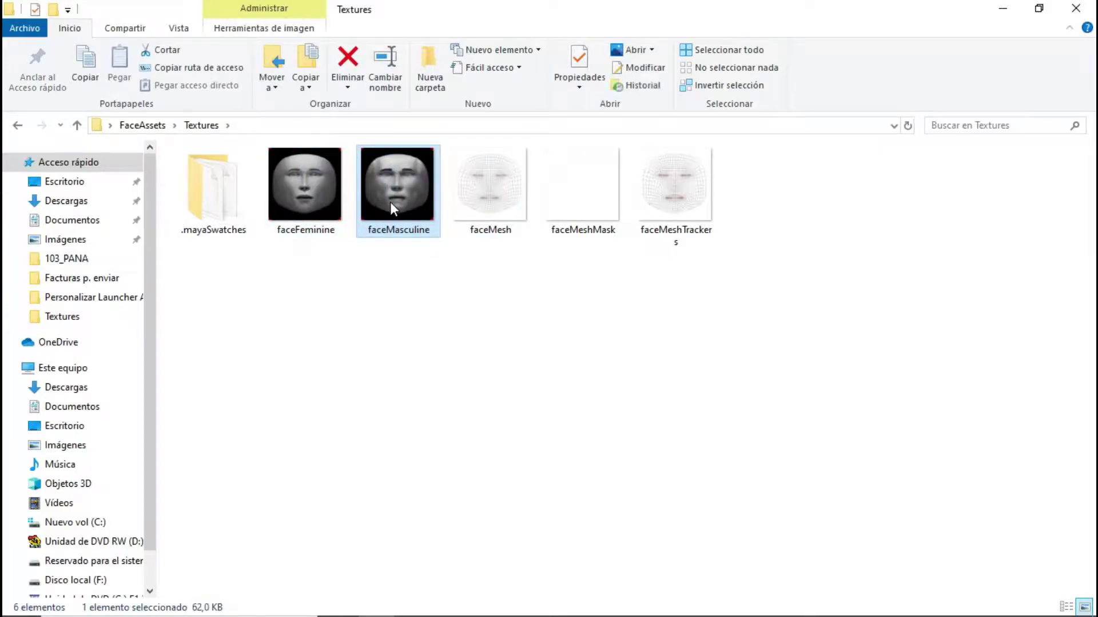
double_click(390, 201)
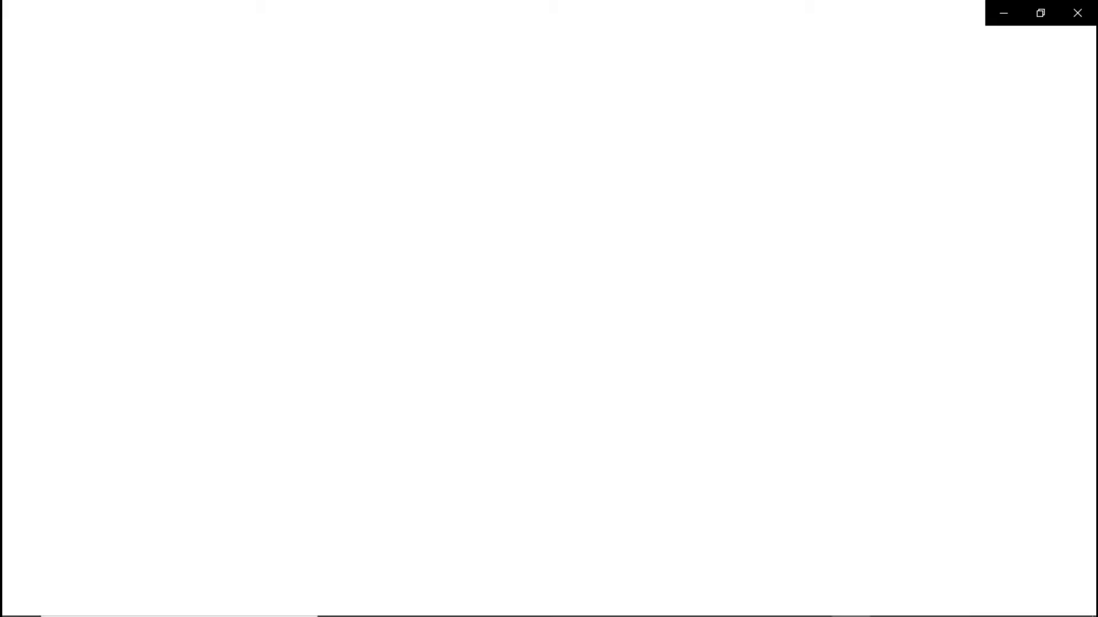
key("Right")
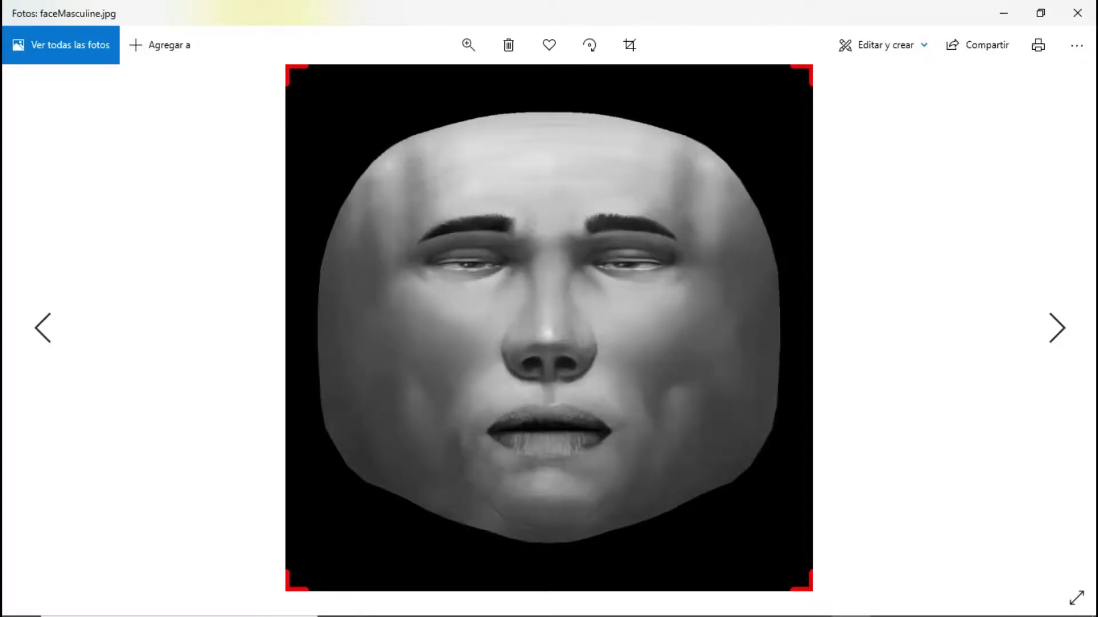
key("Left")
key("Right")
key("Left")
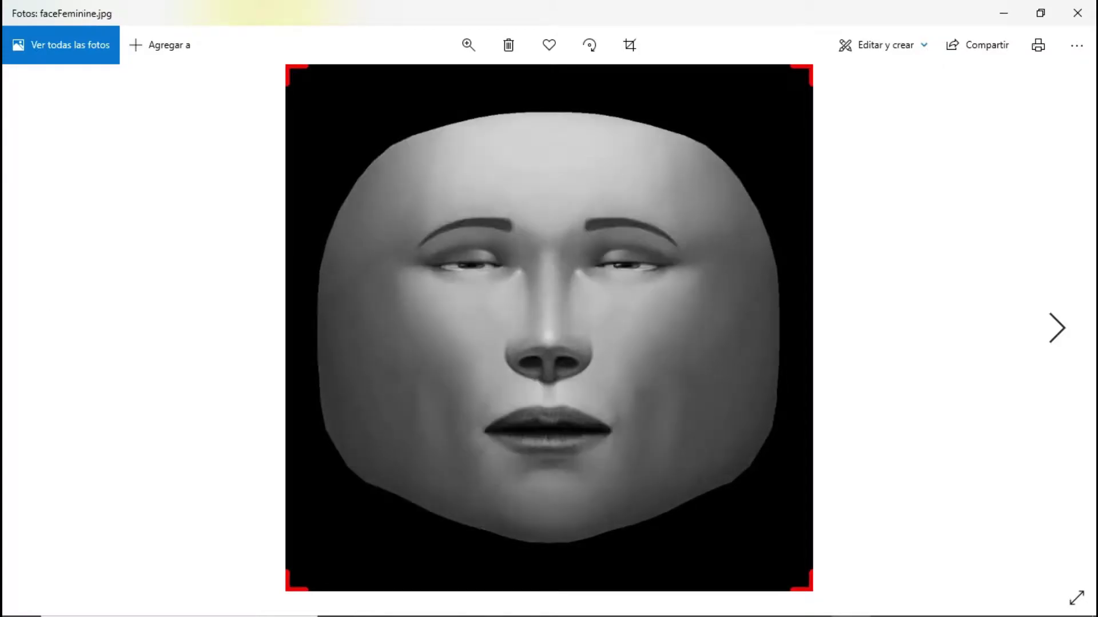
key("Right")
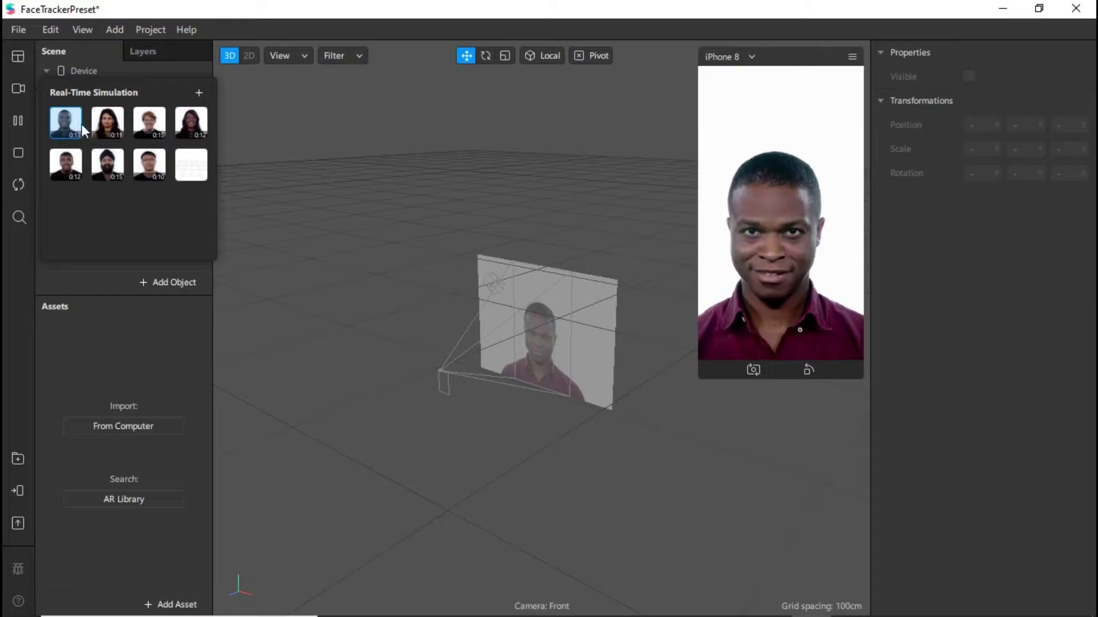
Preview the effect on several simulator sample faces, then return to the first face.
left_click(100, 125)
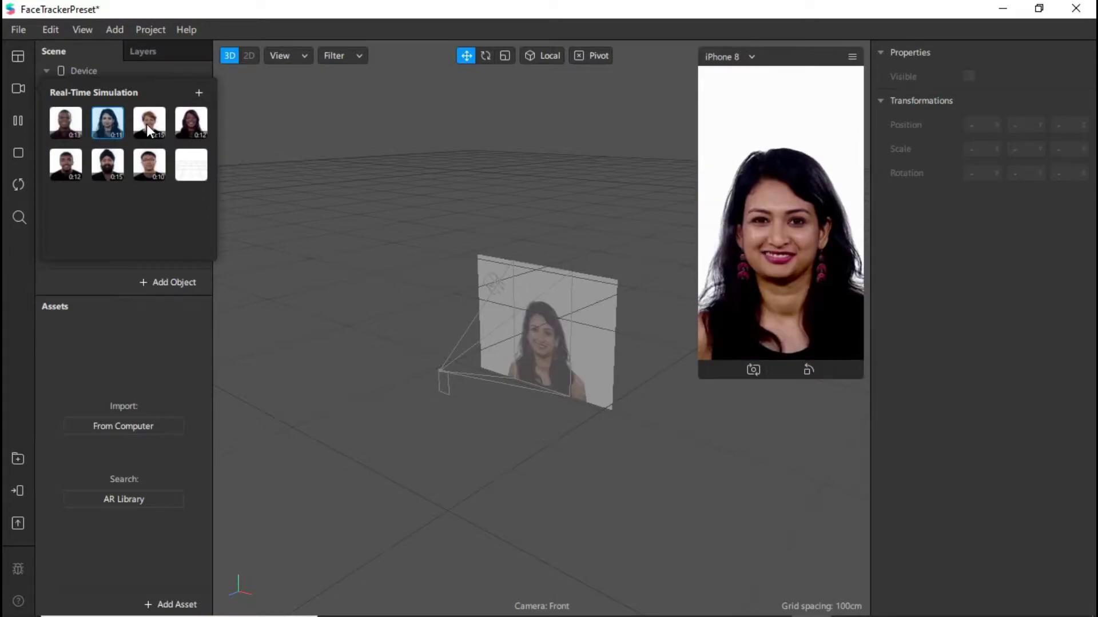
left_click(146, 125)
left_click(179, 125)
left_click(103, 171)
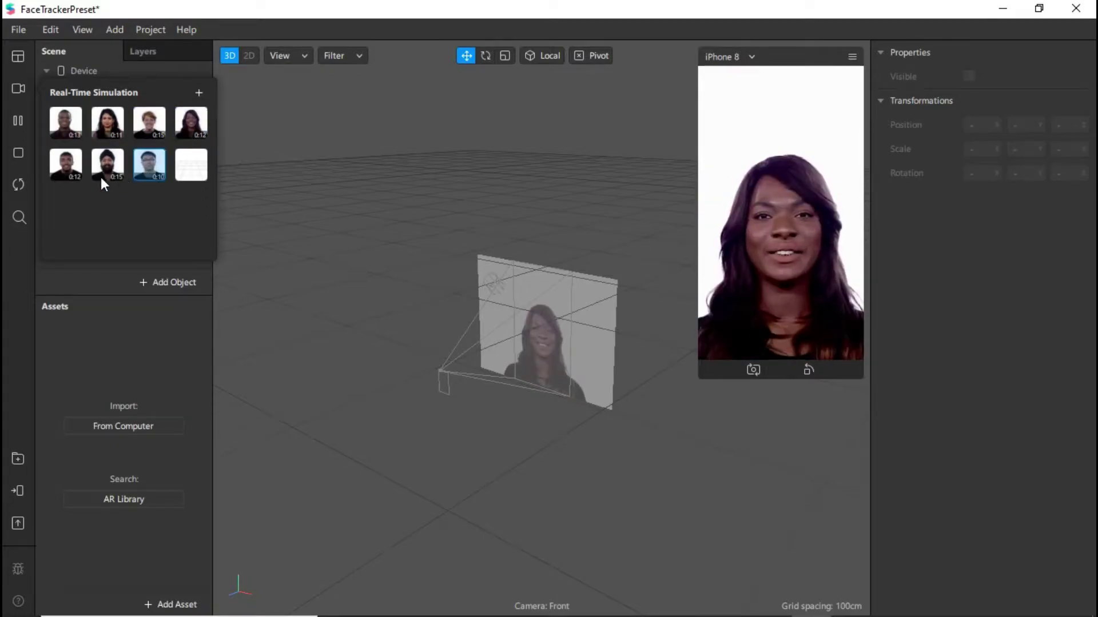
left_click(67, 126)
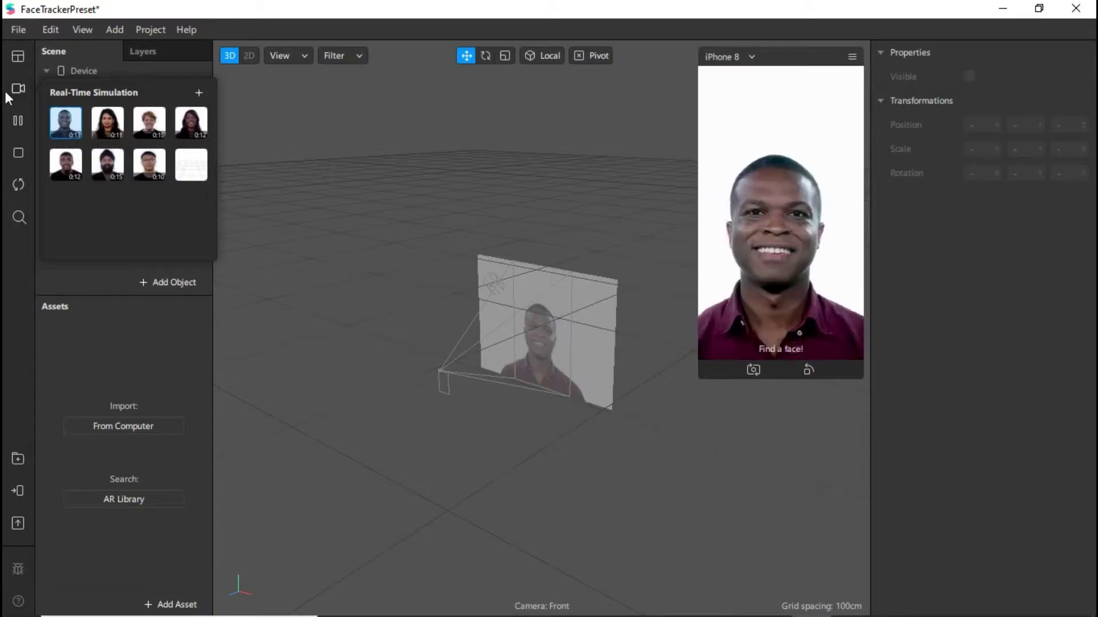
Close the sample-face choices and select faceTracker0, tracking Face 1, in the Scene panel.
left_click(5, 315)
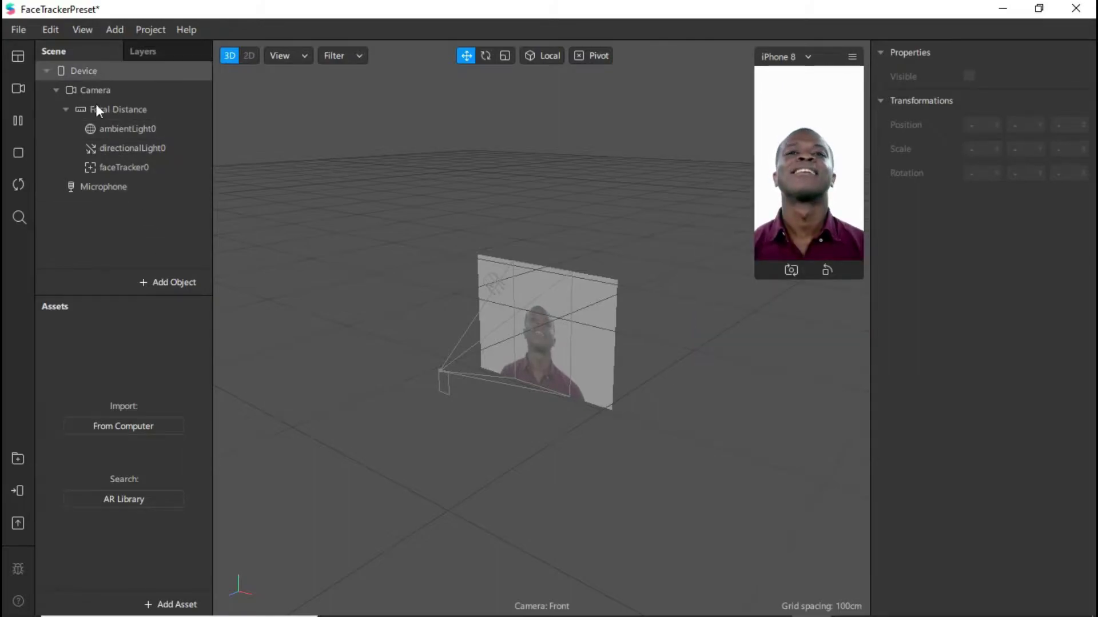
double_click(152, 166)
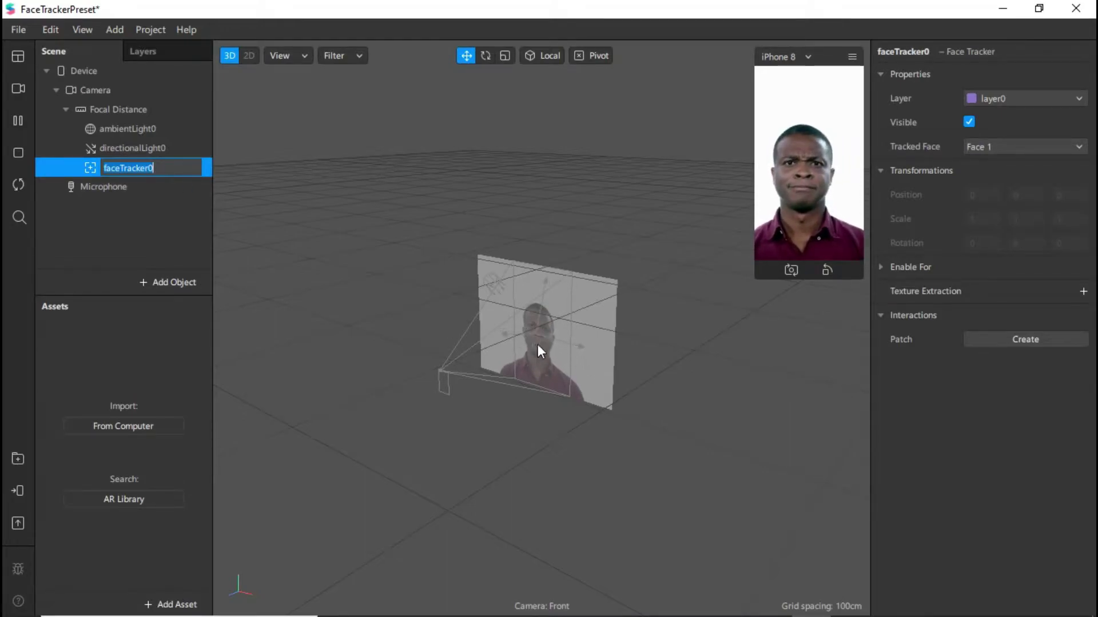
scroll(465, 329, "up", 3)
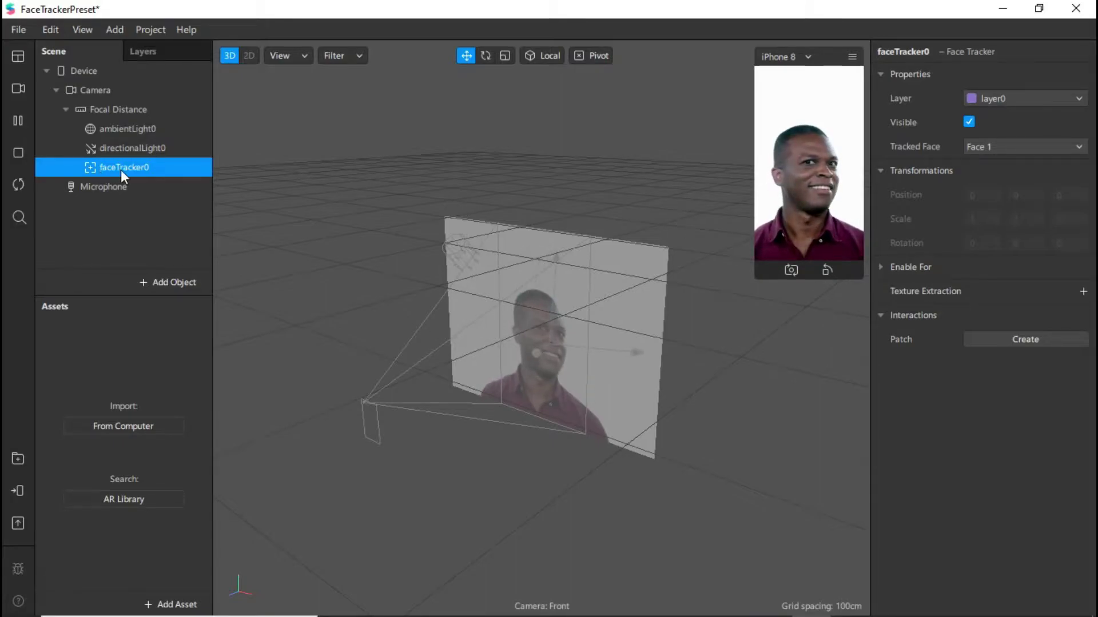
Add faceMesh0 under faceTracker0 to cover the face with a checkered mesh, then launch Photoshop.
right_click(159, 171)
mouse_move(215, 187)
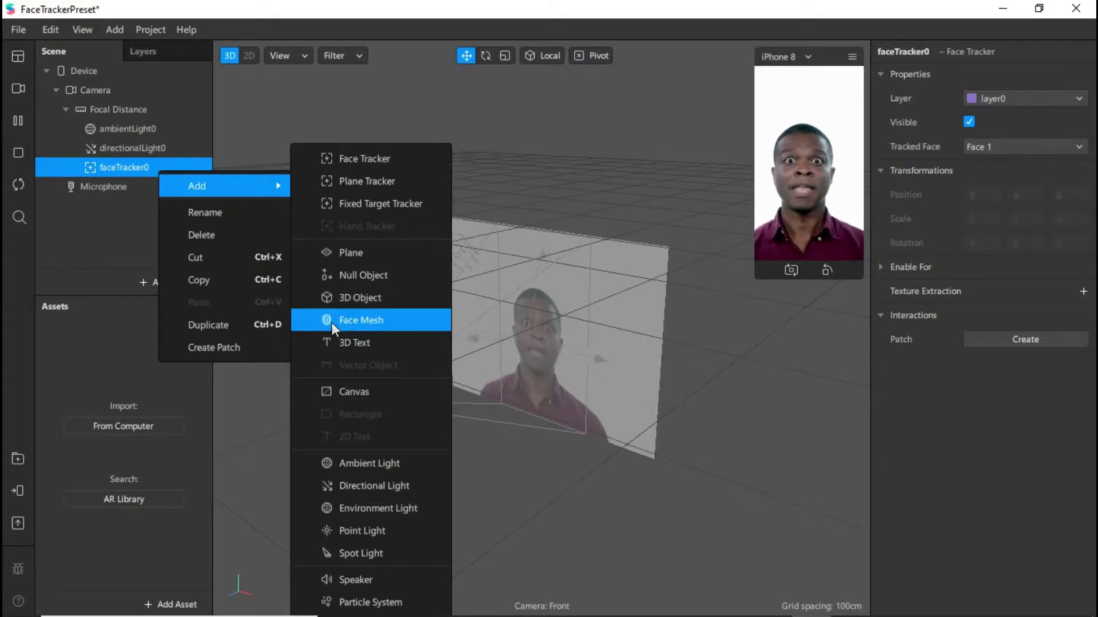
left_click(356, 319)
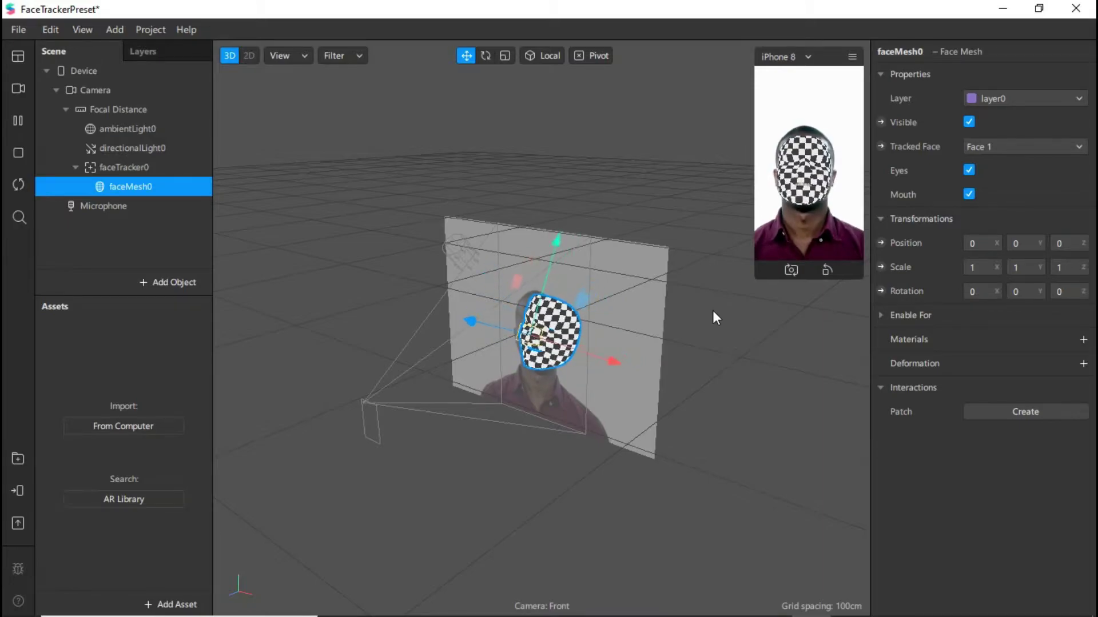
left_click(750, 364)
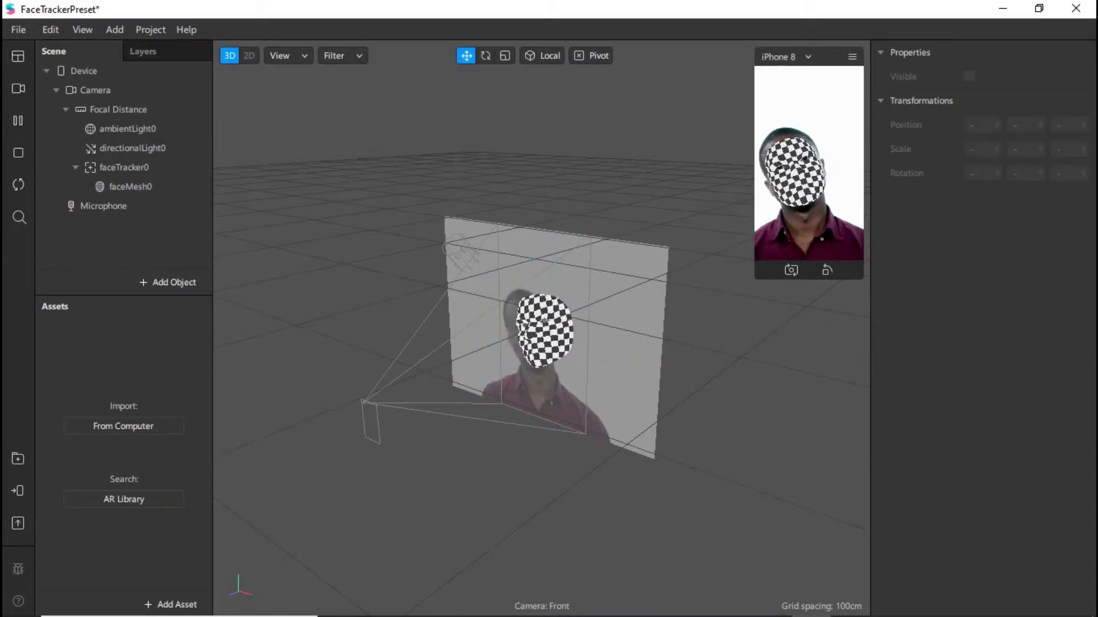
left_click(653, 613)
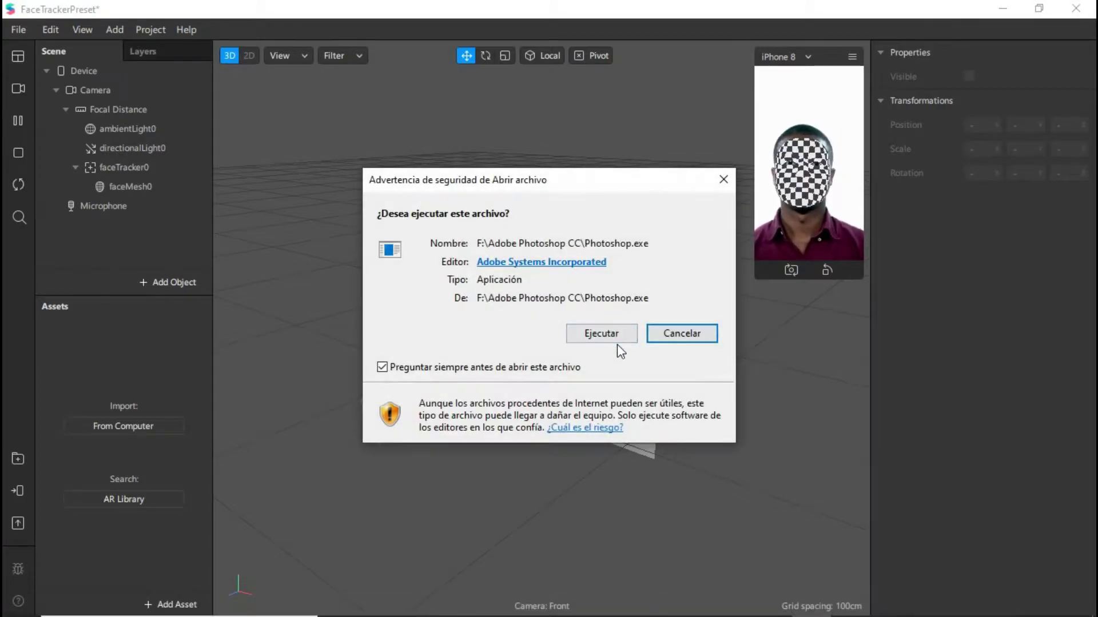
Confirm running Photoshop, then preview the purple carnival mask PNG in Photos and close it.
left_click(617, 340)
key("super+d")
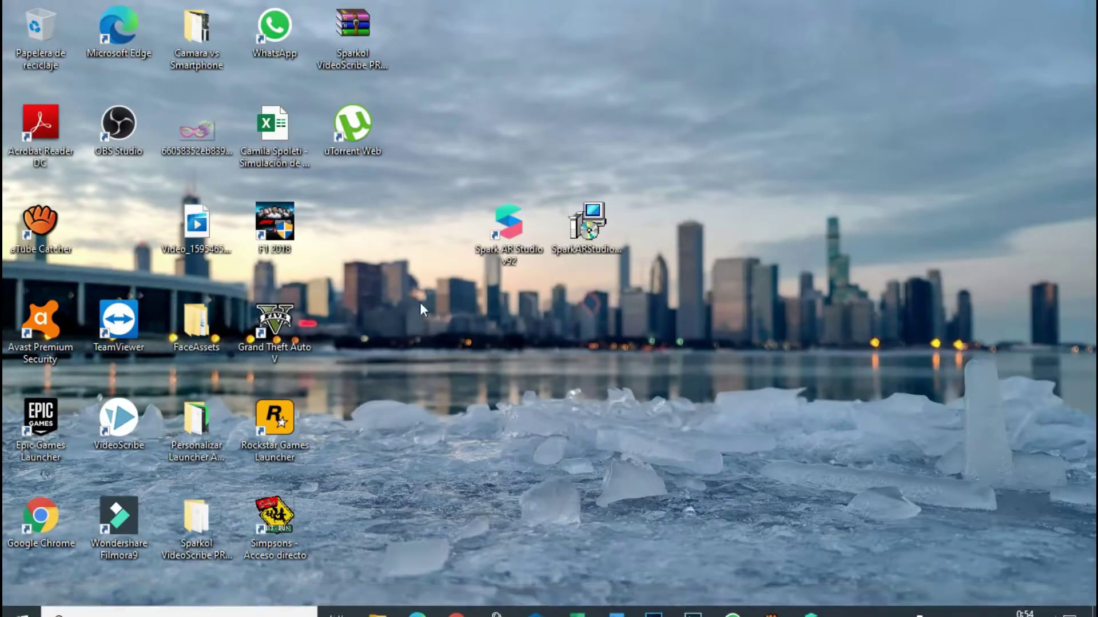
double_click(211, 150)
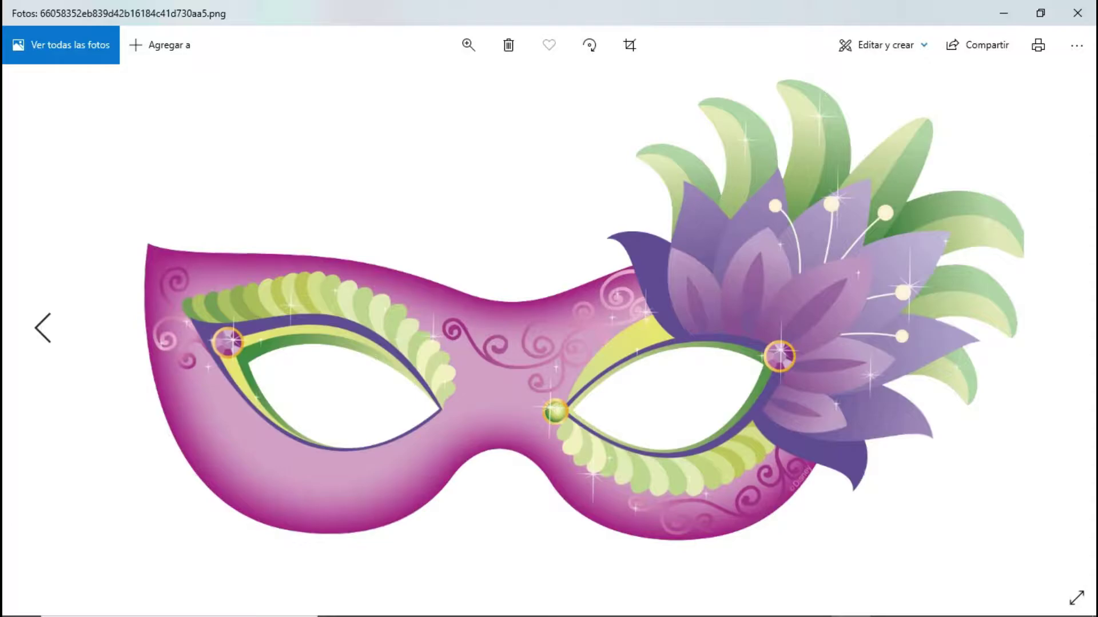
scroll(549, 332, "down", 1)
scroll(549, 331, "up", 1)
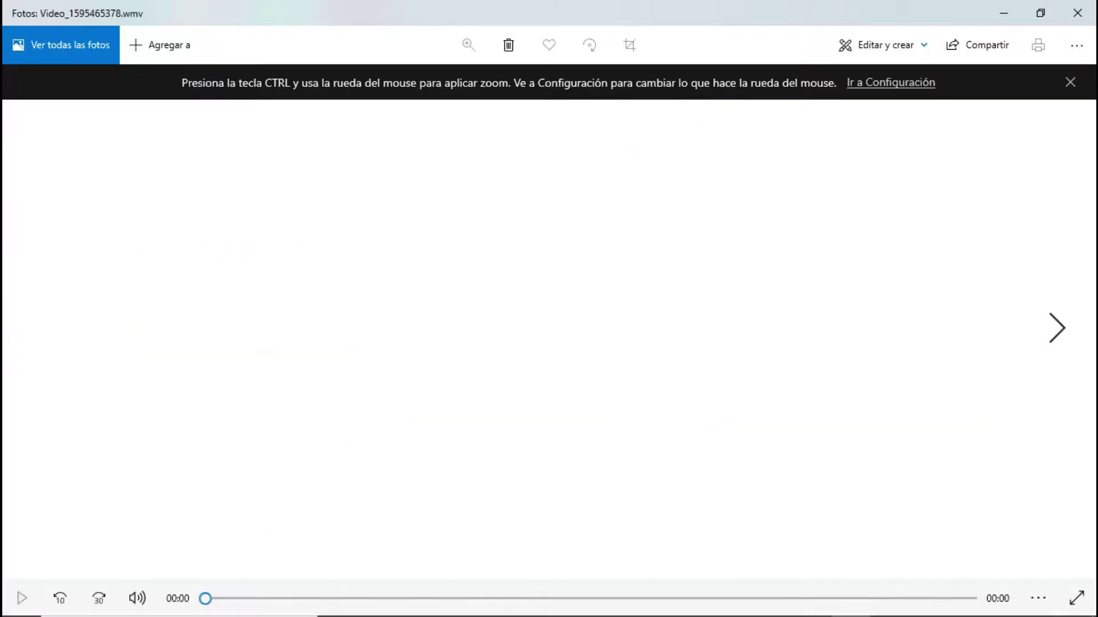
scroll(549, 332, "down", 1)
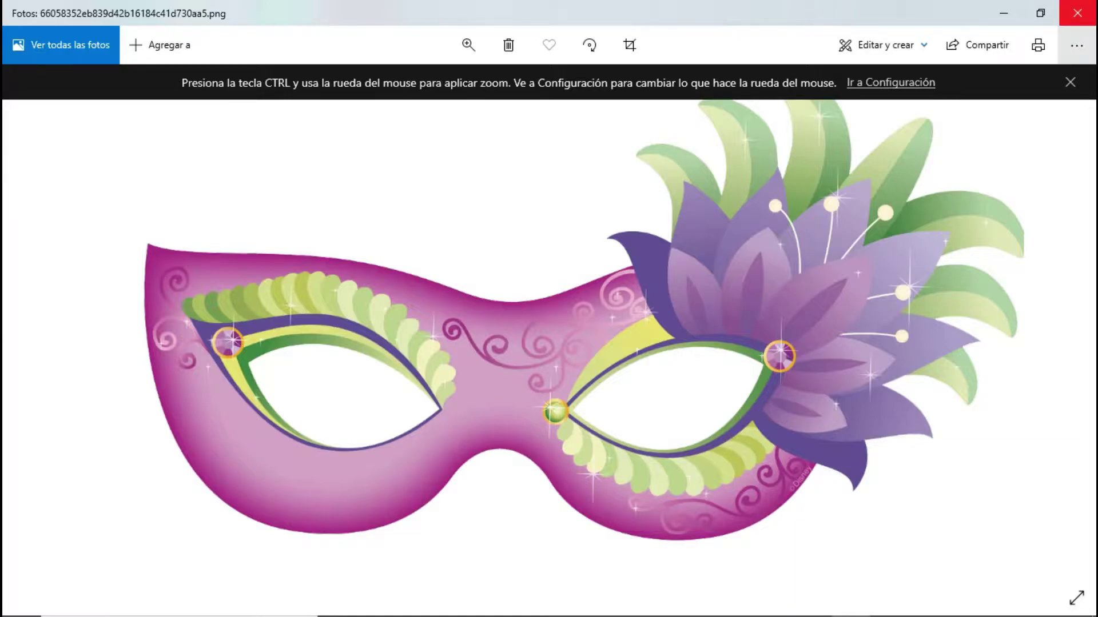
key("alt+F4")
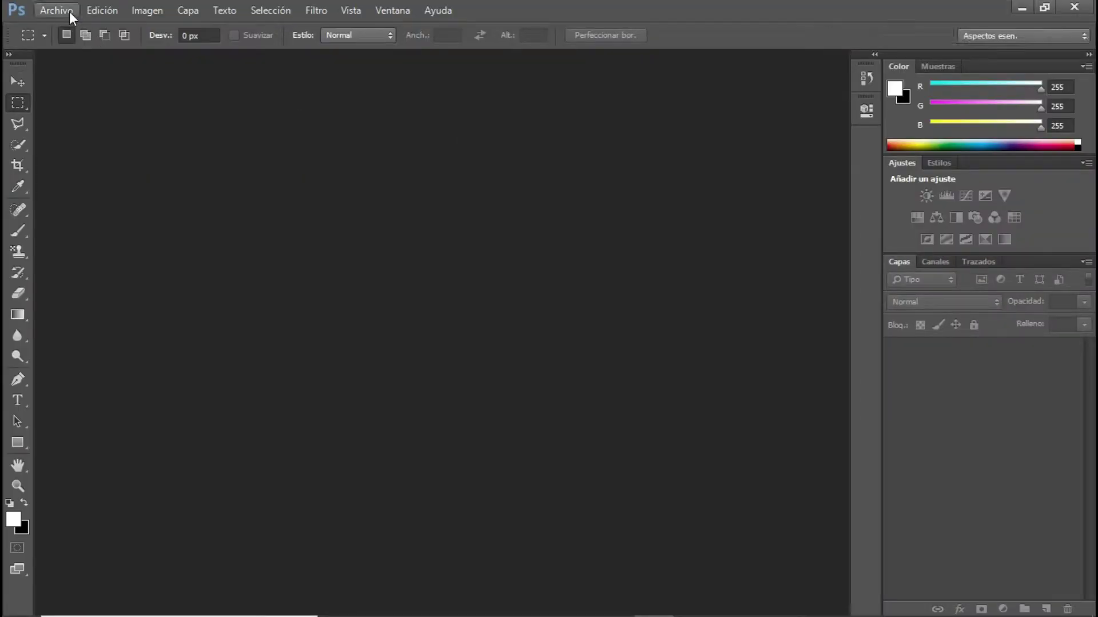
Create a new 180 × 180 px white Photoshop document.
left_click(70, 12)
left_click(585, 336)
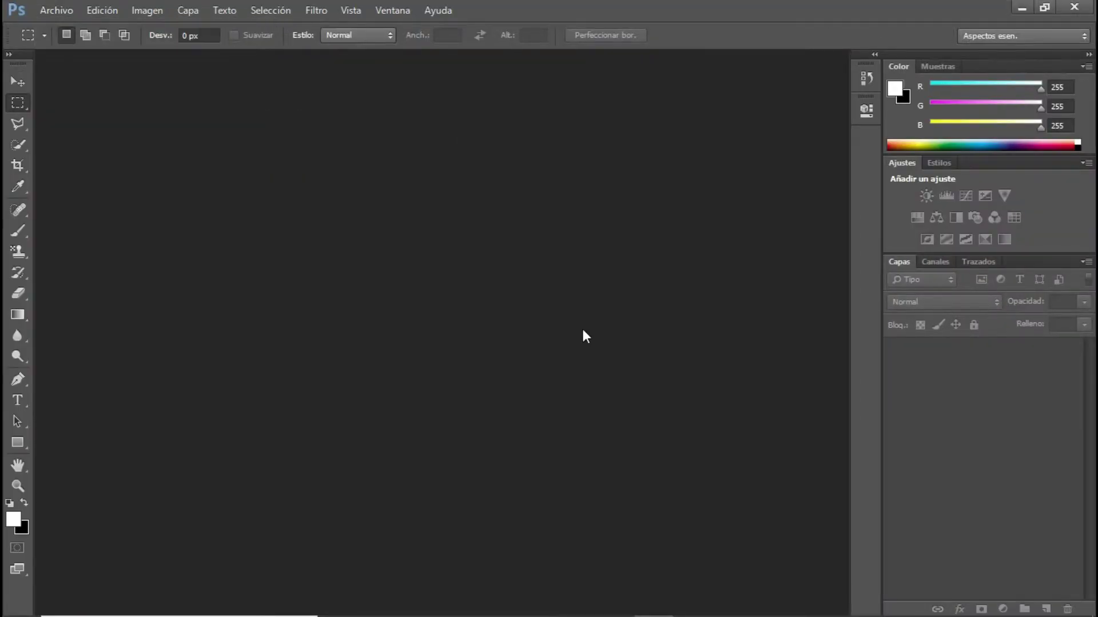
left_click(67, 7)
left_click(71, 29)
left_click(402, 207)
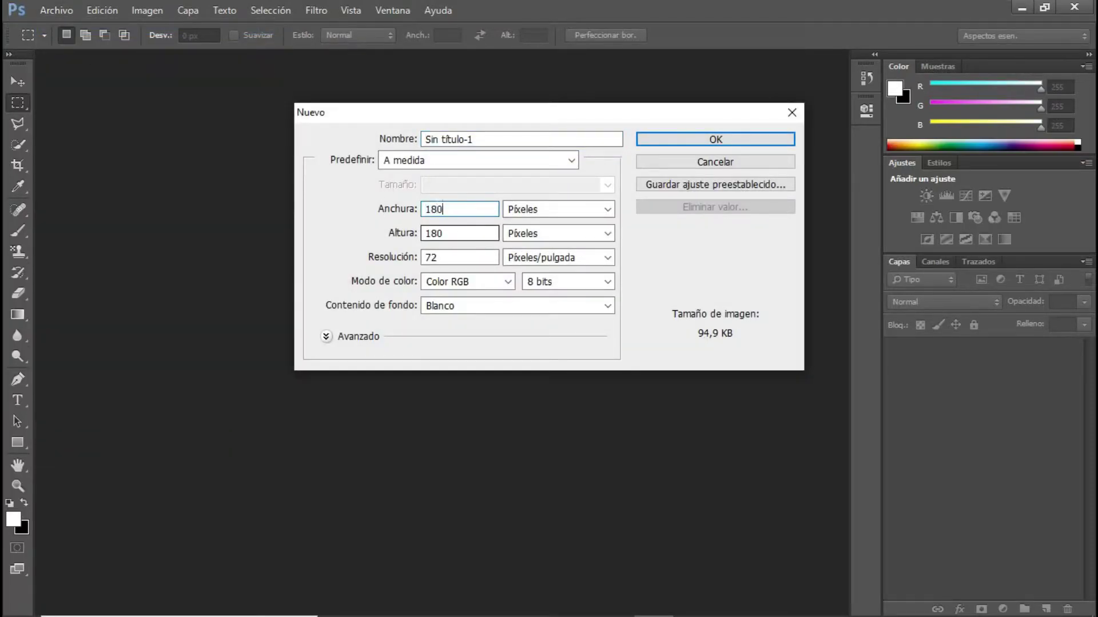
type("180")
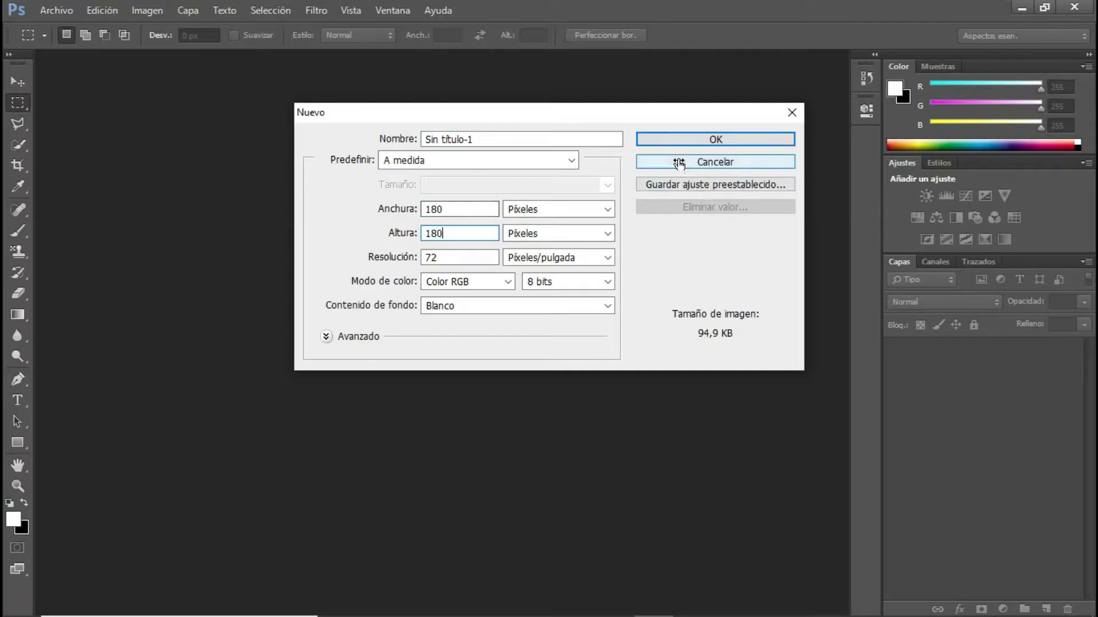
left_click(681, 141)
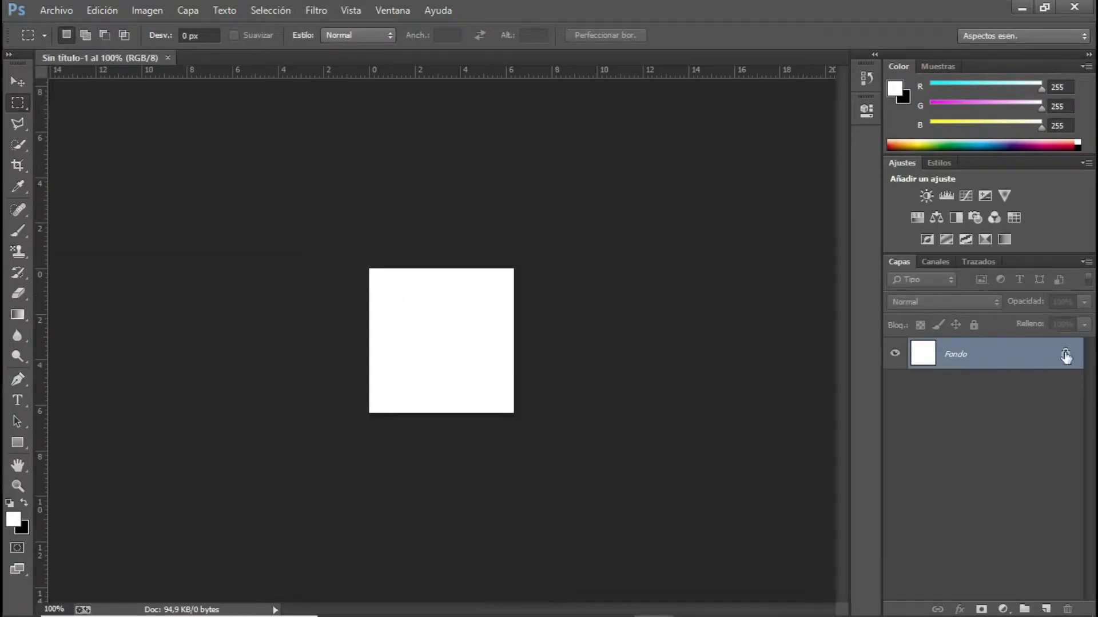
Unlock the Fondo background layer as Capa 0 and zoom the canvas to 200%.
double_click(1065, 355)
key("Return")
key("ctrl+plus")
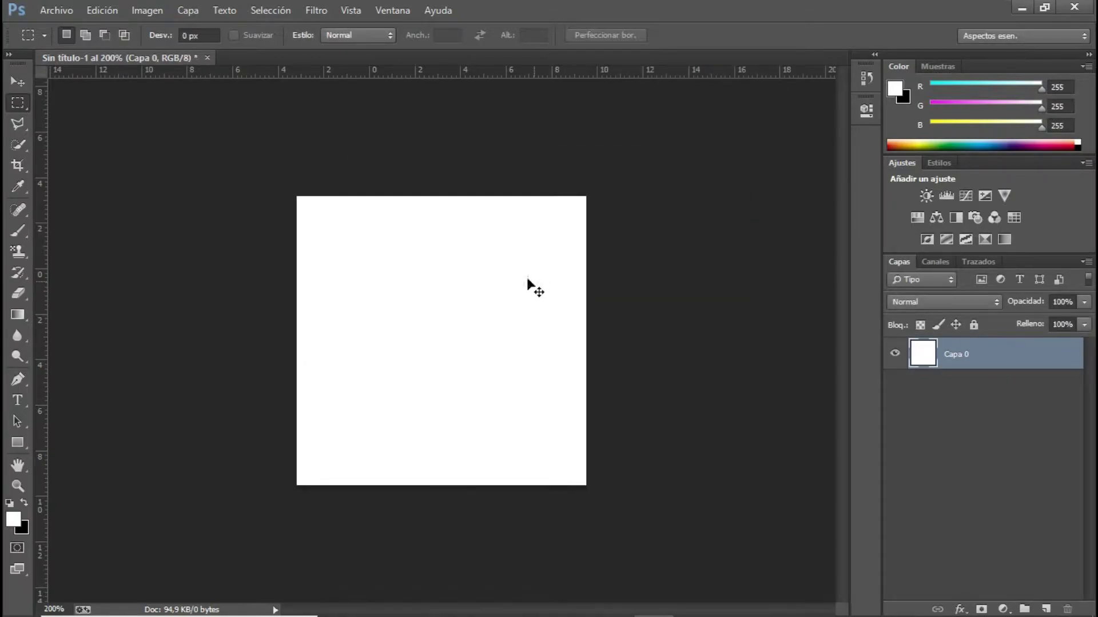
left_click(56, 10)
left_click(71, 41)
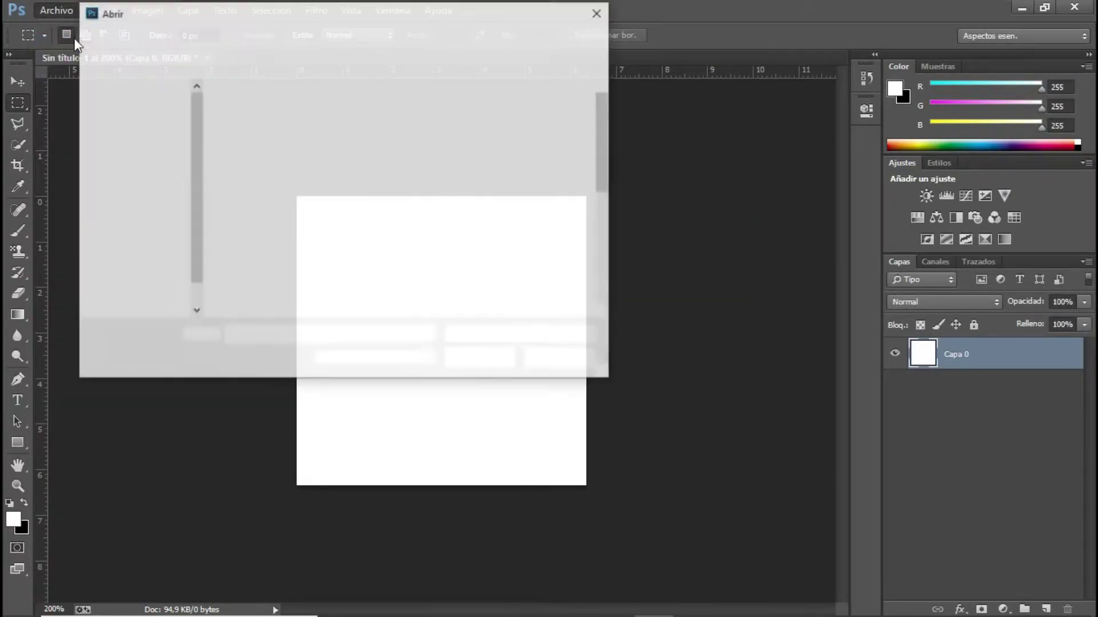
Open FaceAssets/Textures/faceMasculine.jpg and move it into the untitled document as Capa 1.
double_click(345, 135)
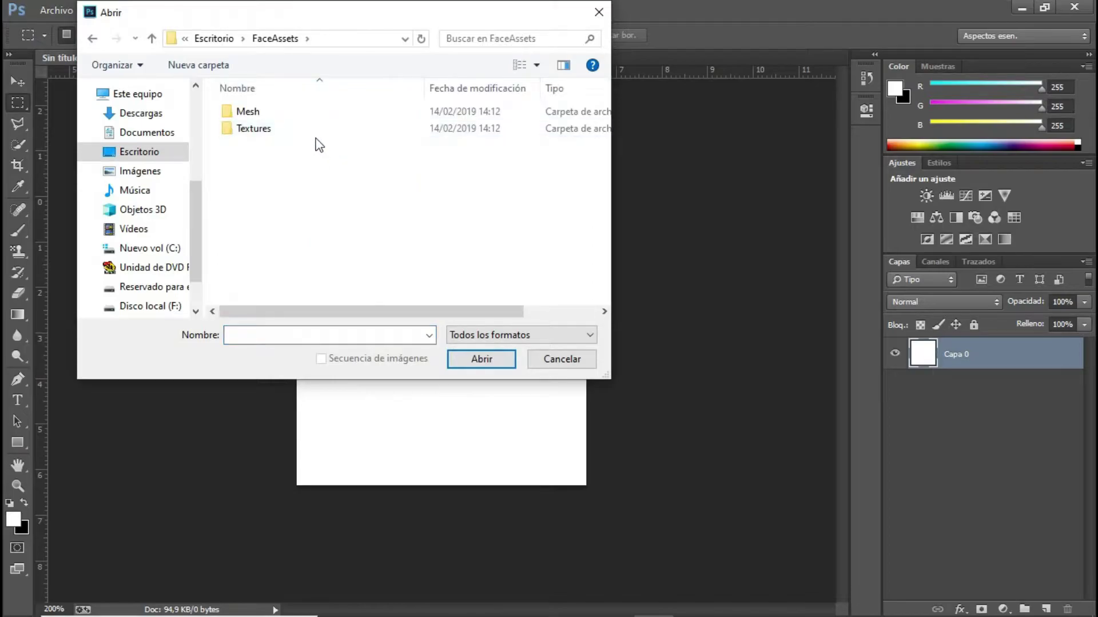
double_click(317, 132)
double_click(438, 126)
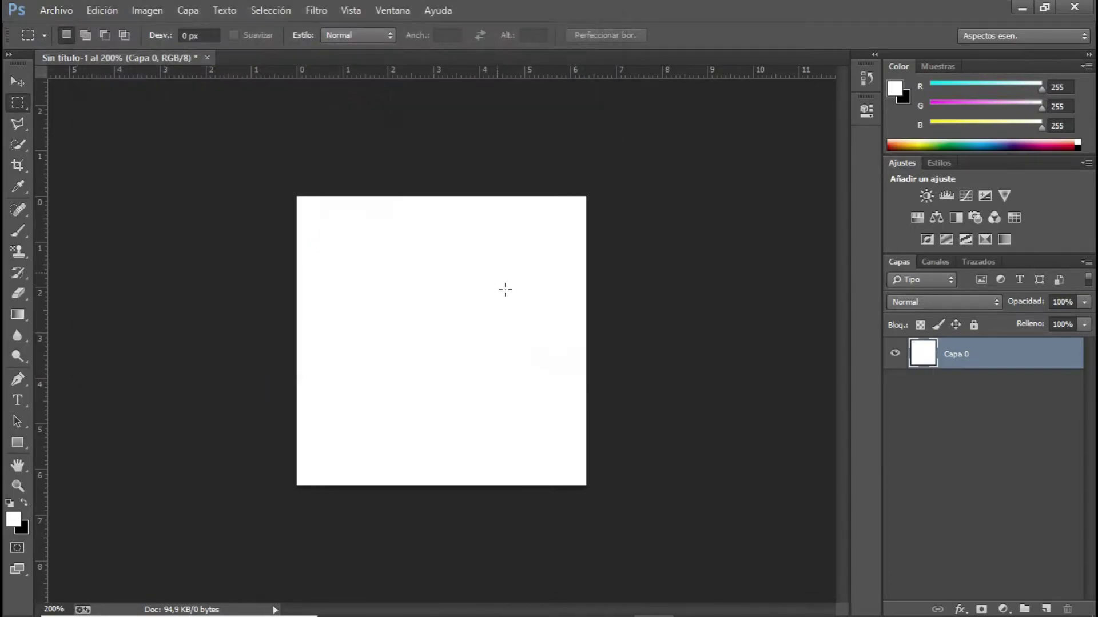
double_click(1066, 361)
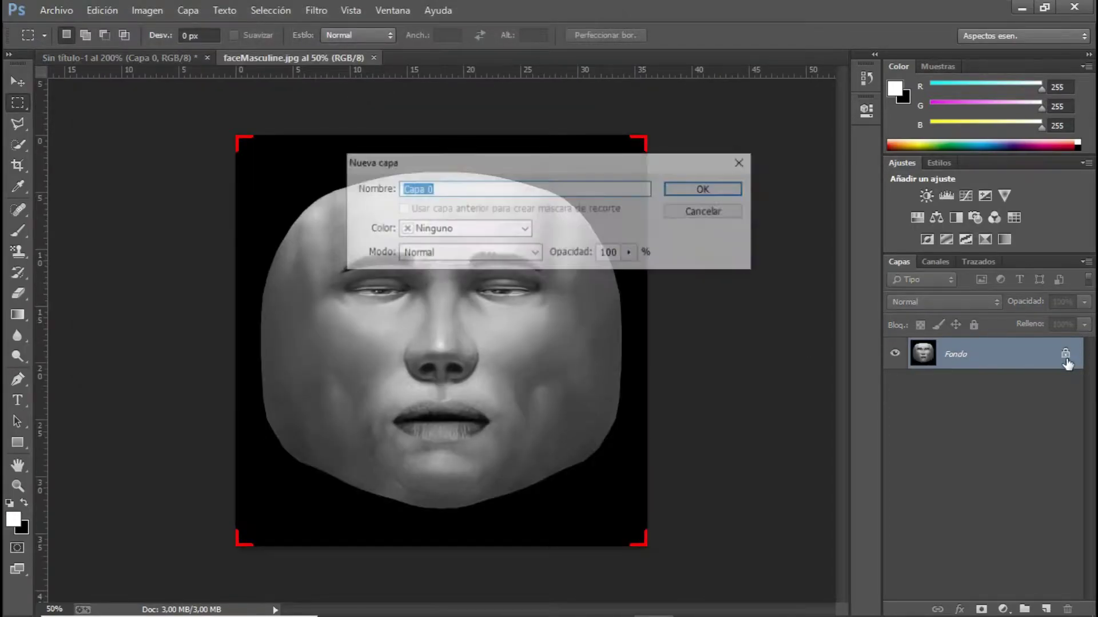
left_click(708, 186)
left_click(17, 82)
mouse_move(400, 281)
left_mouse_down()
mouse_move(172, 49)
mouse_move(367, 306)
left_mouse_up()
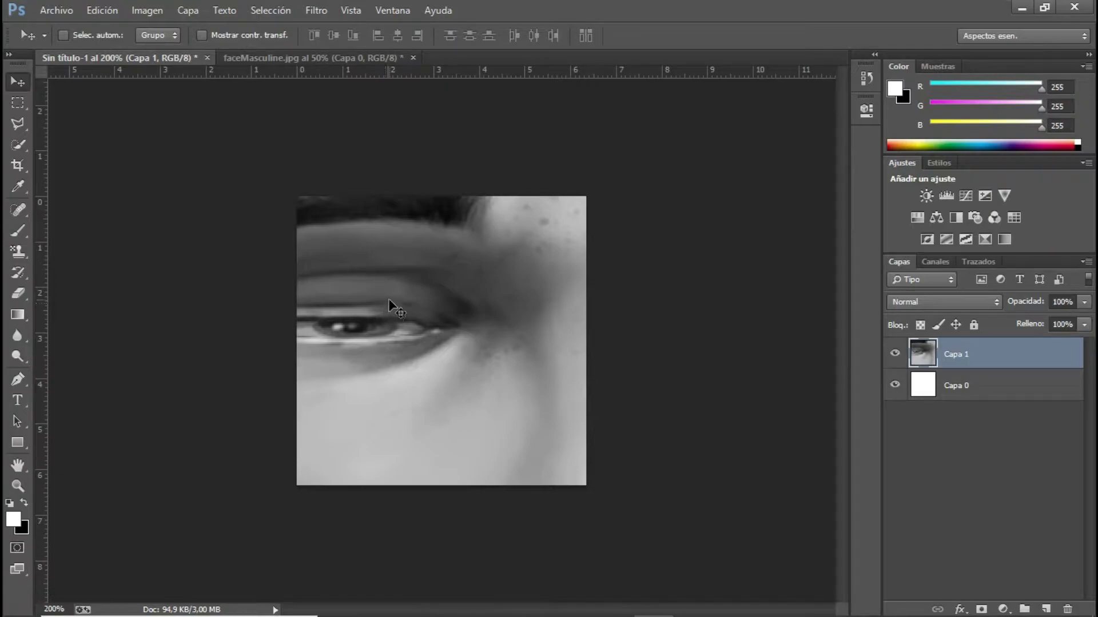
Scale the face layer to fill the whole canvas and zoom to 300%.
key("ctrl+t")
mouse_move(390, 355)
left_mouse_down()
mouse_move(421, 273)
mouse_move(318, 338)
left_mouse_up()
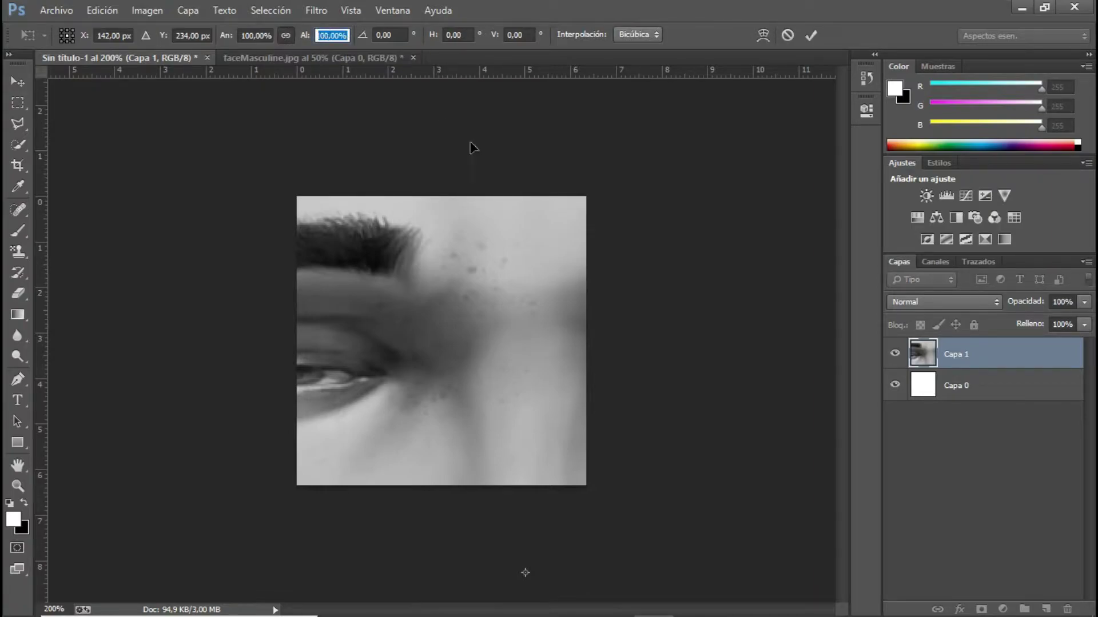
type("10")
left_click_drag(564, 555, 419, 261)
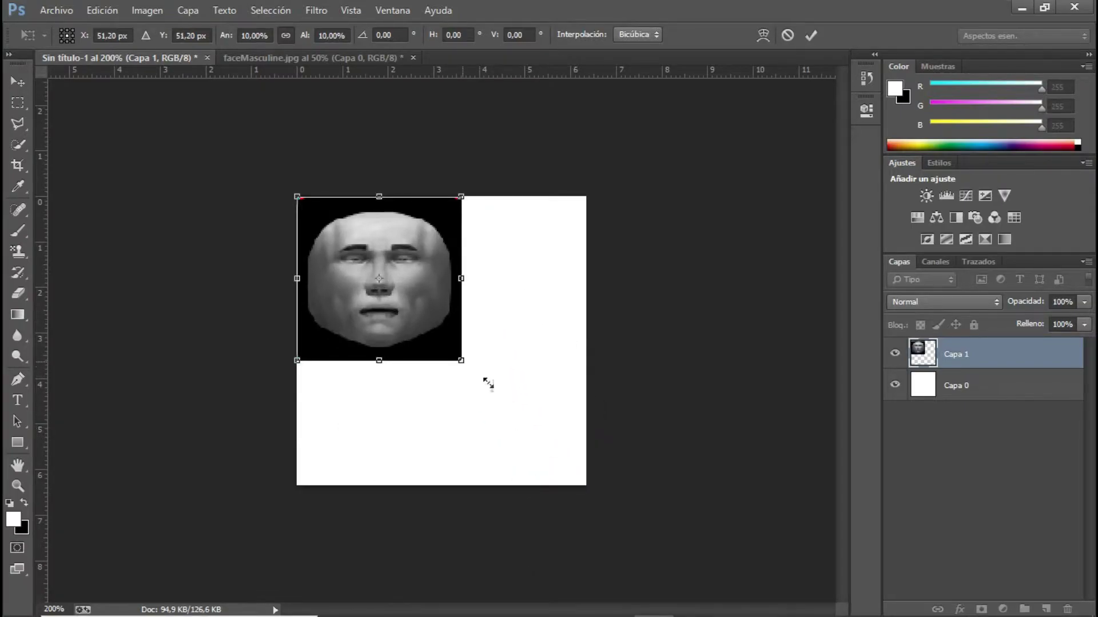
left_click_drag(462, 361, 587, 483)
key("Return")
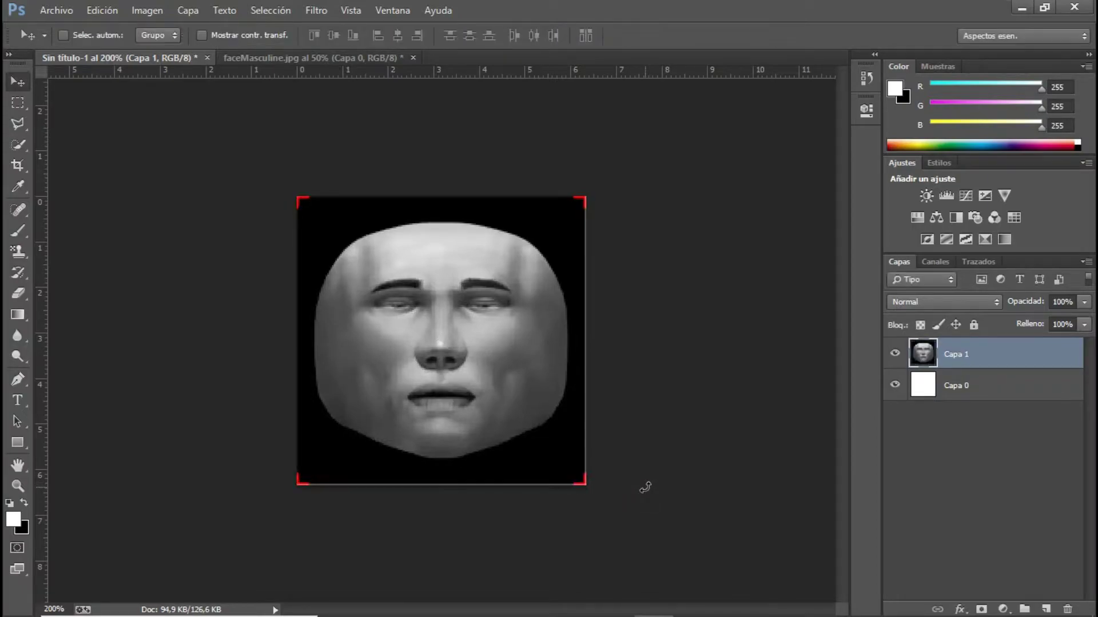
key("ctrl+t")
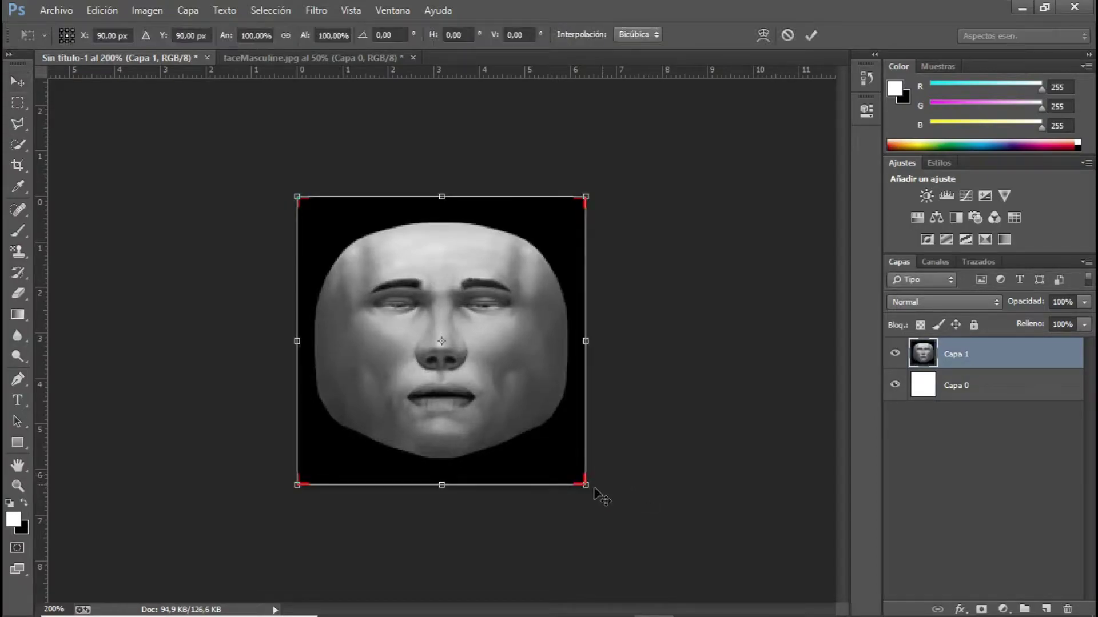
left_click_drag(587, 484, 588, 488)
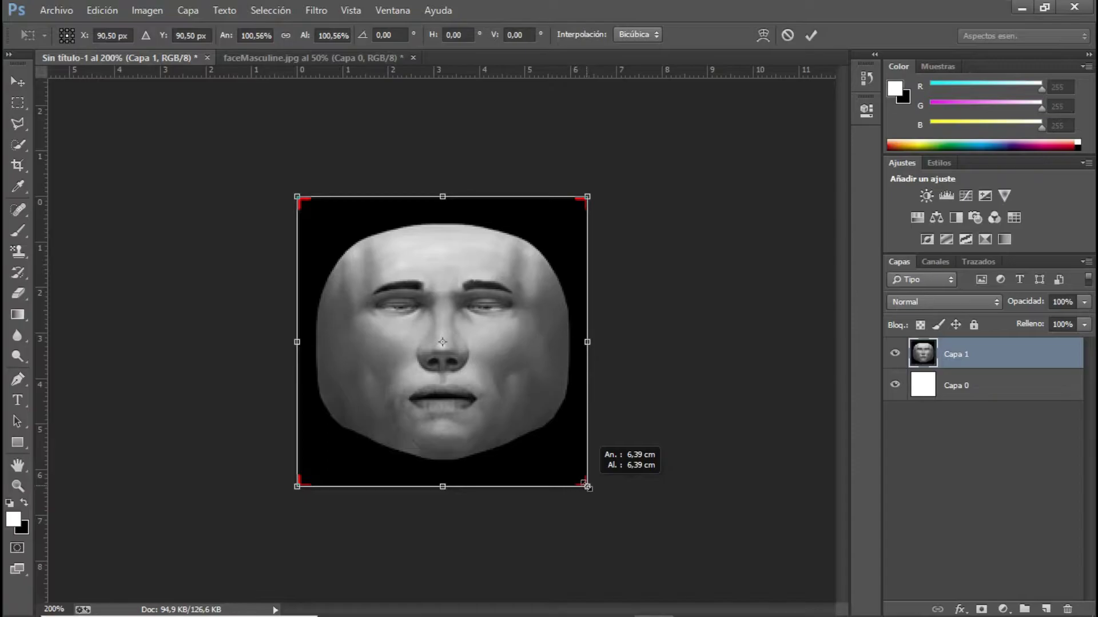
key("Return")
key("ctrl+plus")
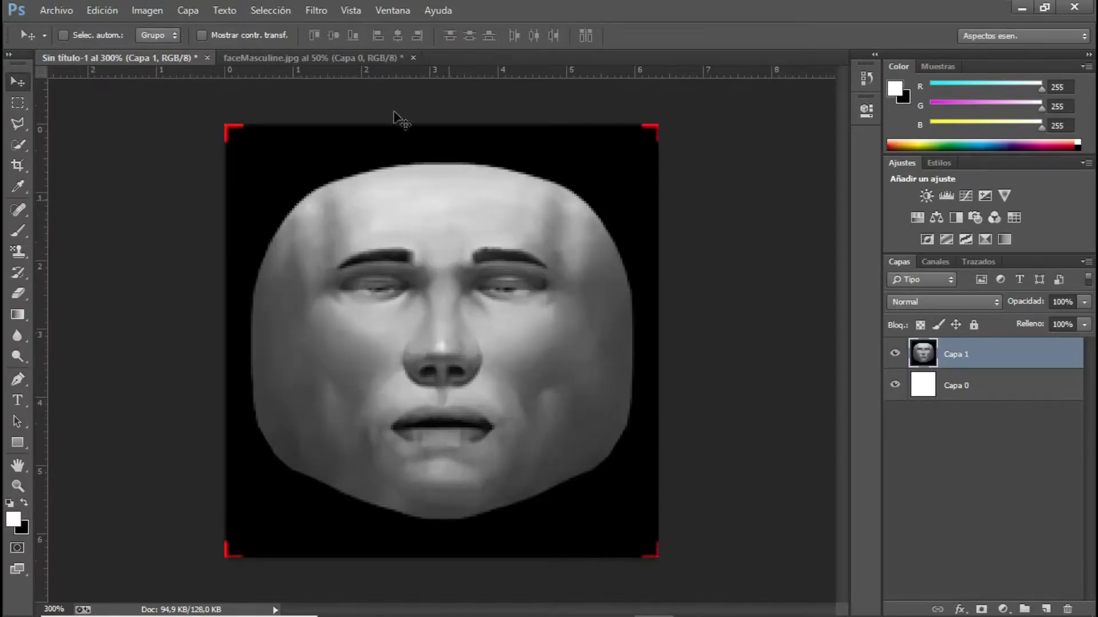
Bring in the carnival mask as Capa 2, scaled down and placed over the face's eyes.
left_click(61, 8)
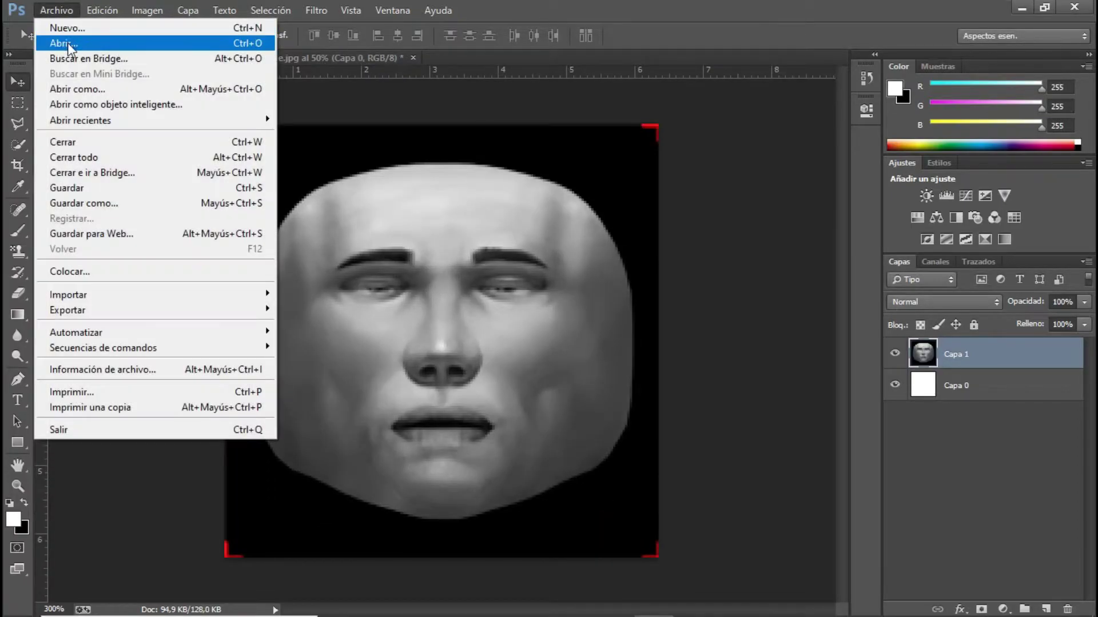
left_click(67, 42)
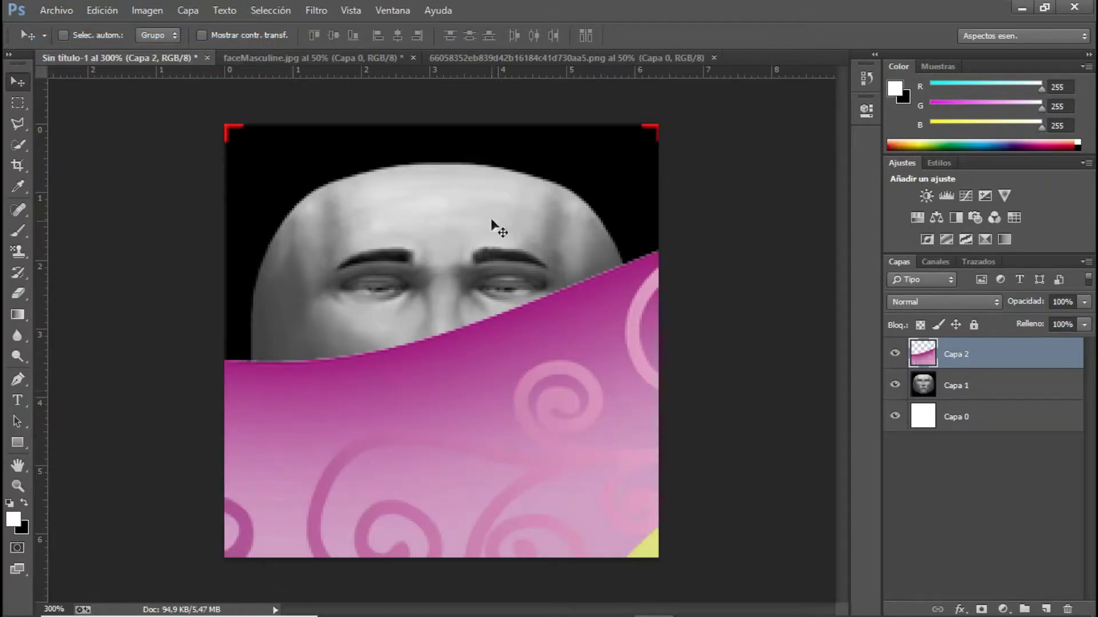
key("ctrl+t")
type("20")
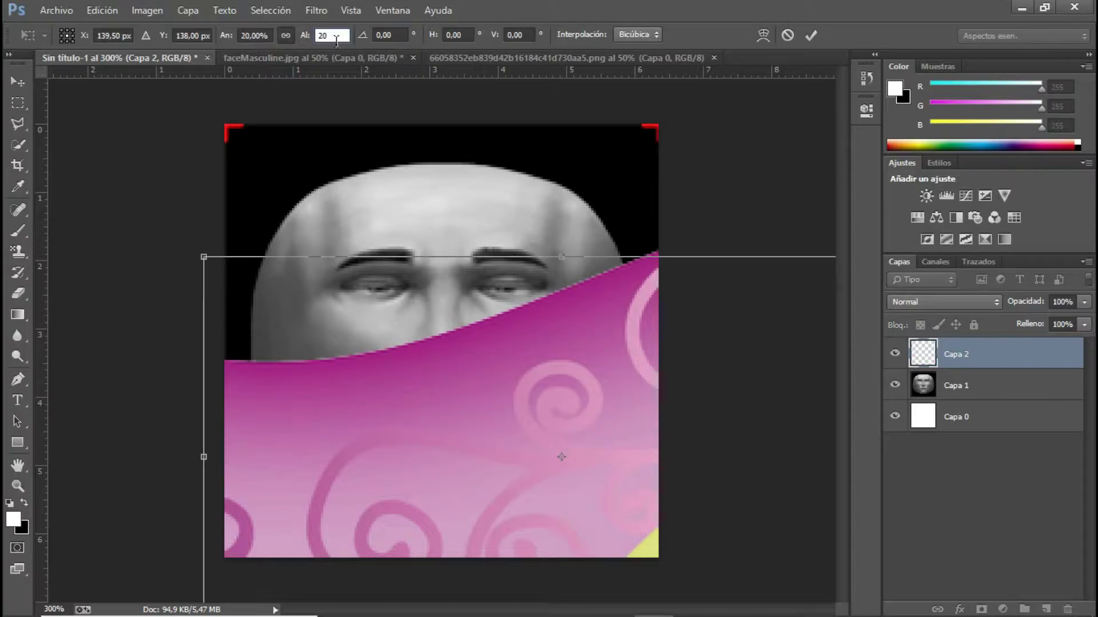
left_click_drag(200, 252, 477, 319)
left_click_drag(487, 434, 377, 248)
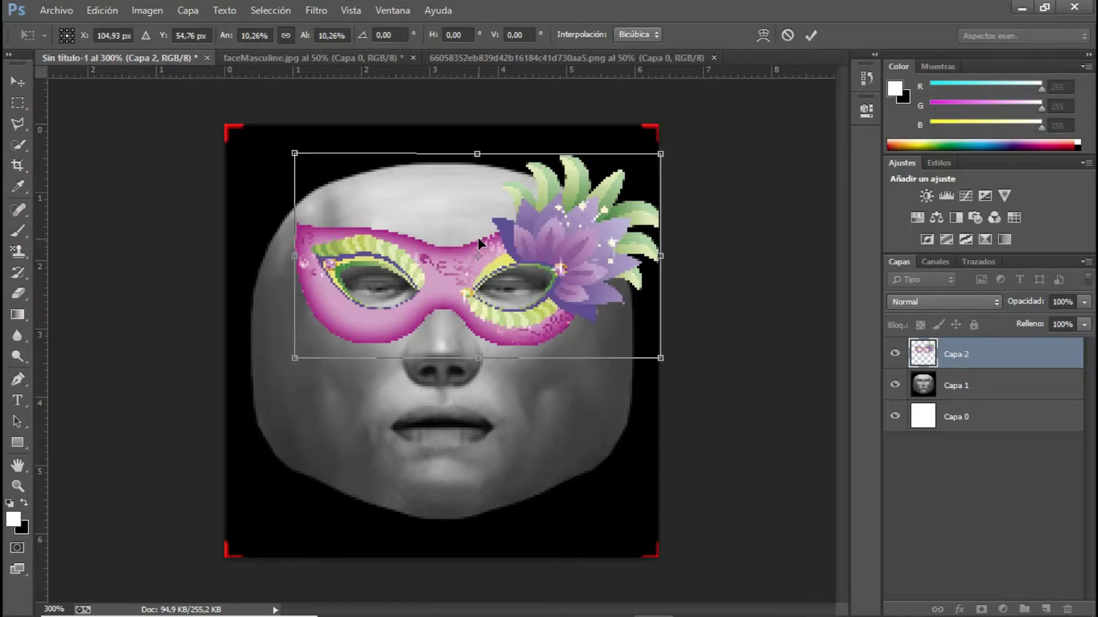
mouse_move(478, 242)
left_mouse_down()
mouse_move(479, 321)
mouse_move(462, 262)
left_mouse_up()
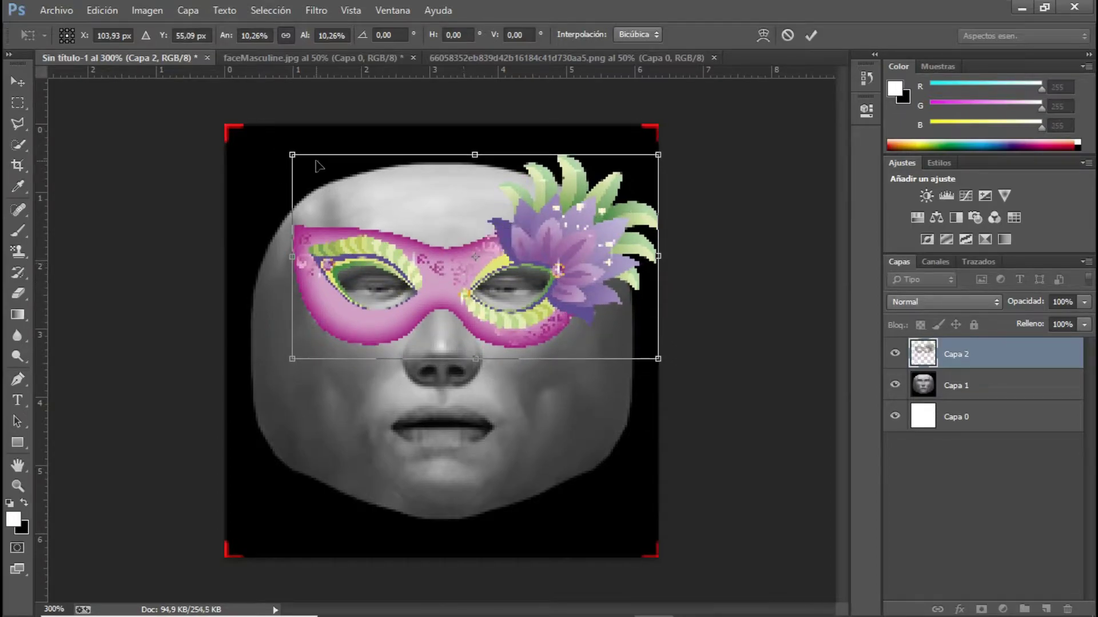
mouse_move(300, 156)
left_mouse_down()
mouse_move(343, 195)
mouse_move(336, 181)
left_mouse_up()
left_click_drag(458, 270, 429, 260)
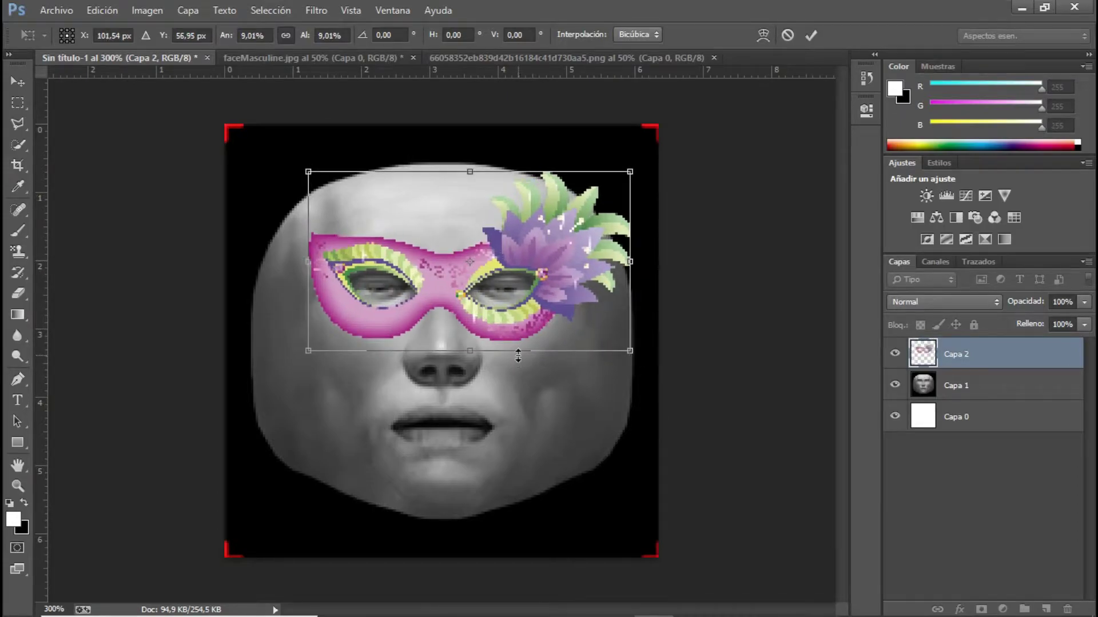
key("Return")
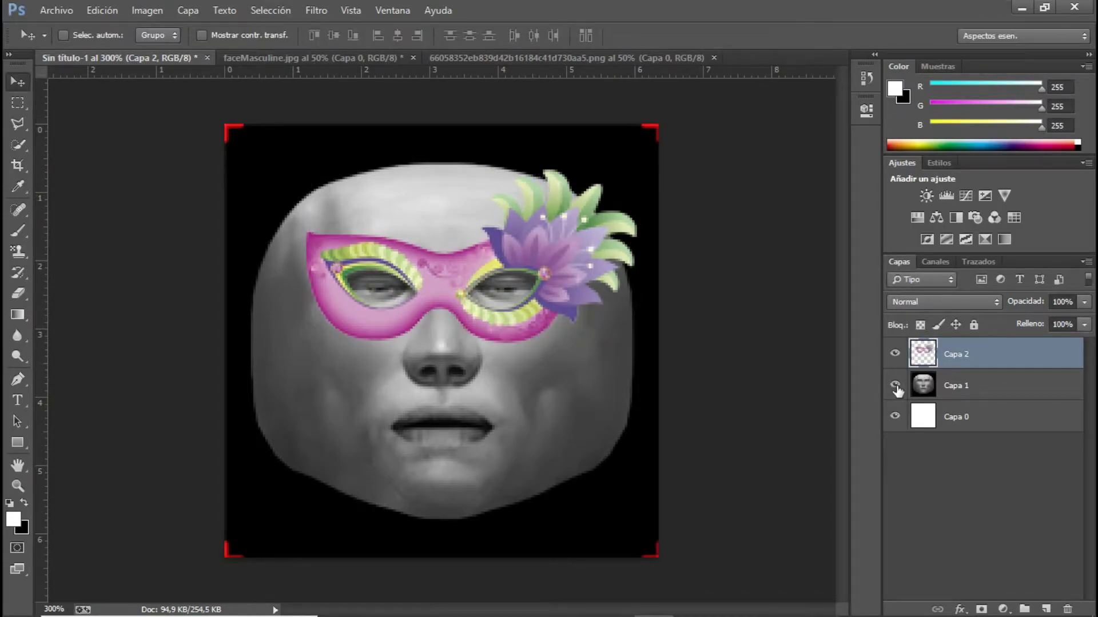
Hide the face layer Capa 1 and white Capa 0, leaving only the mask visible.
left_click(895, 417)
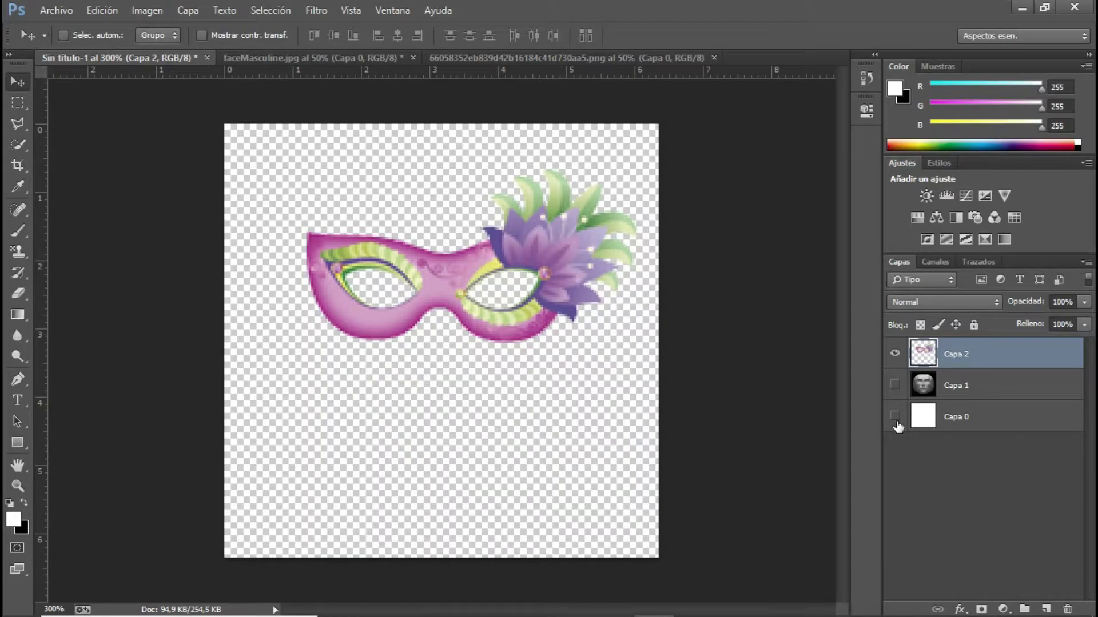
left_click(893, 386)
left_click(894, 416)
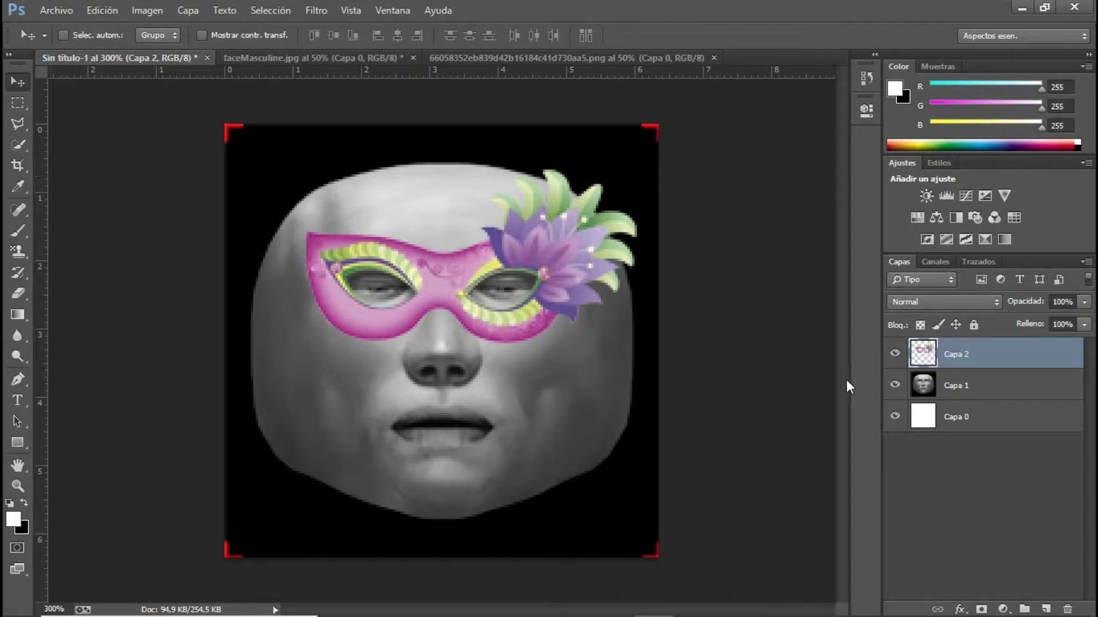
left_click(895, 386)
left_click(895, 416)
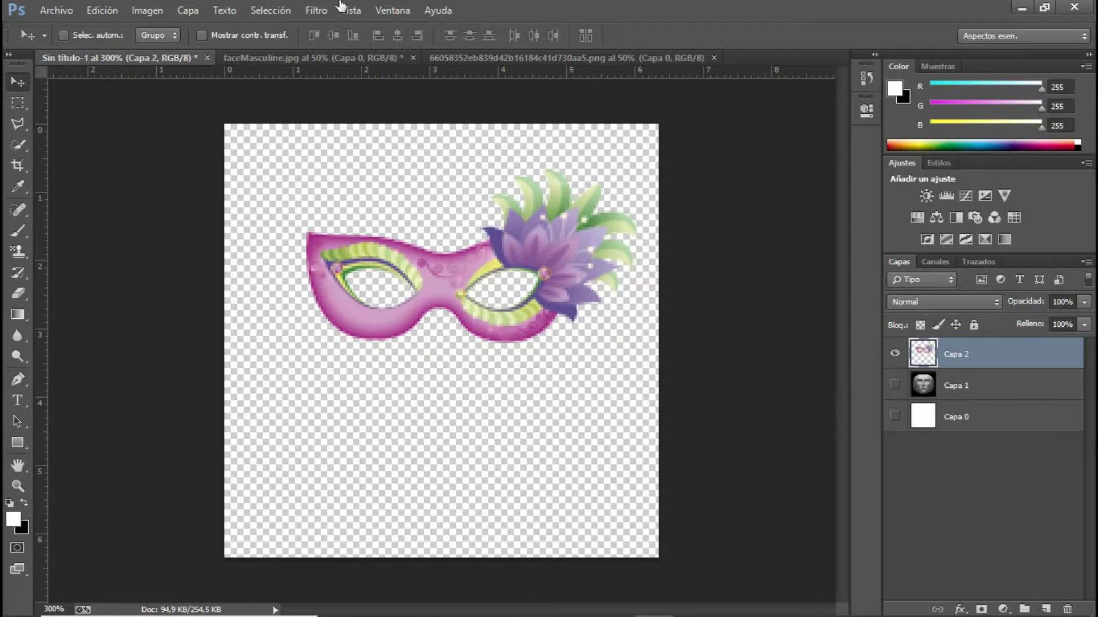
Save the mask as a PNG named 'Antifaz para Spark'.
left_click(67, 8)
left_click(141, 203)
type("Antifaz para Spark")
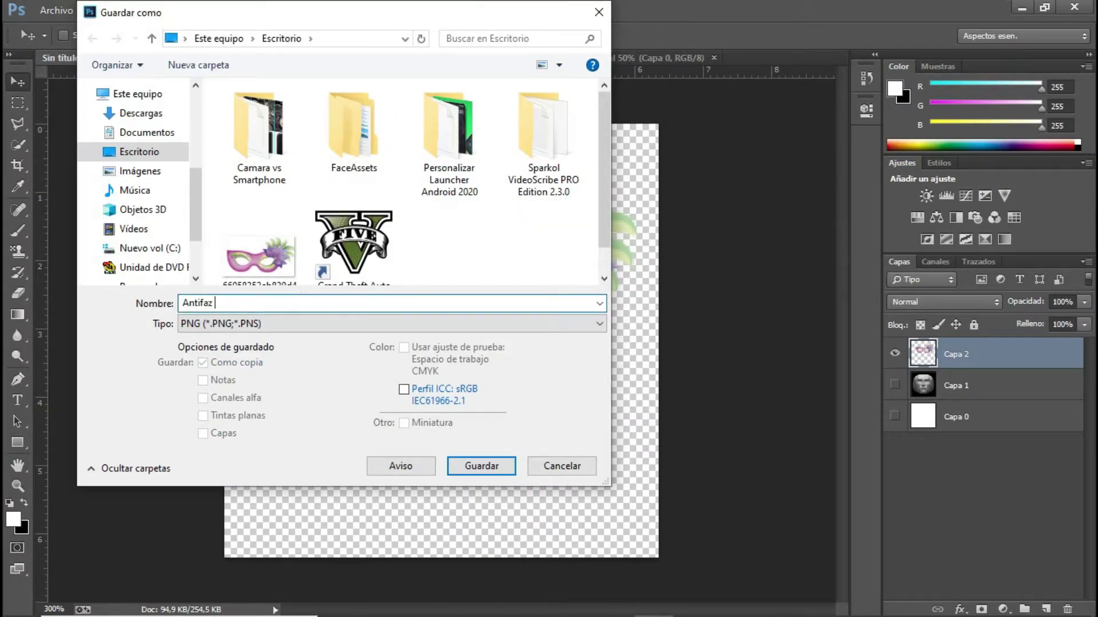
key("Return")
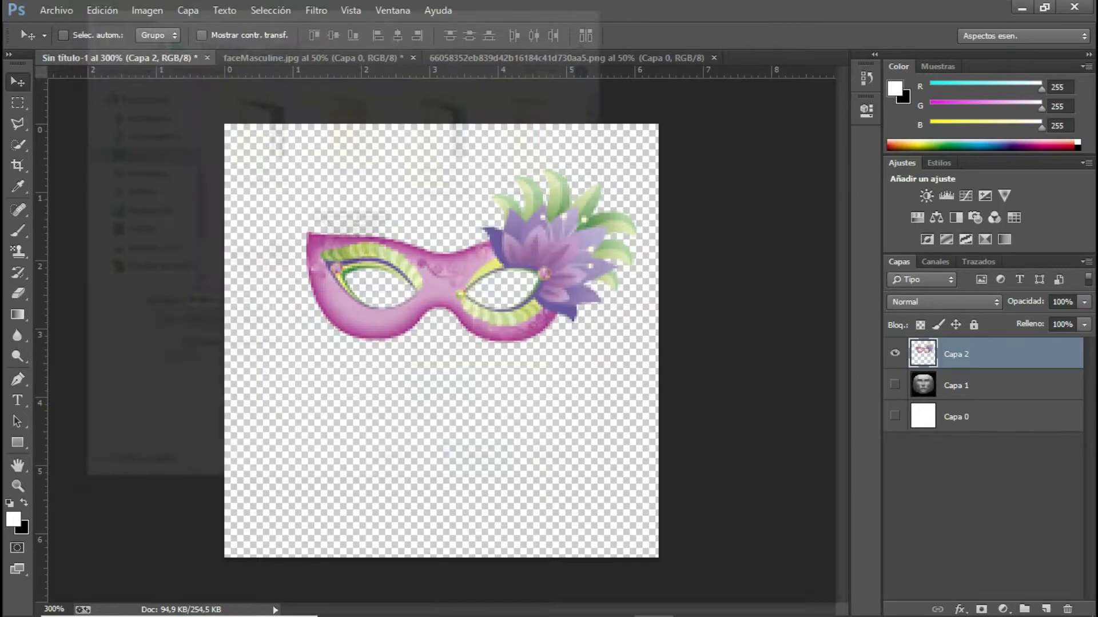
key("Return")
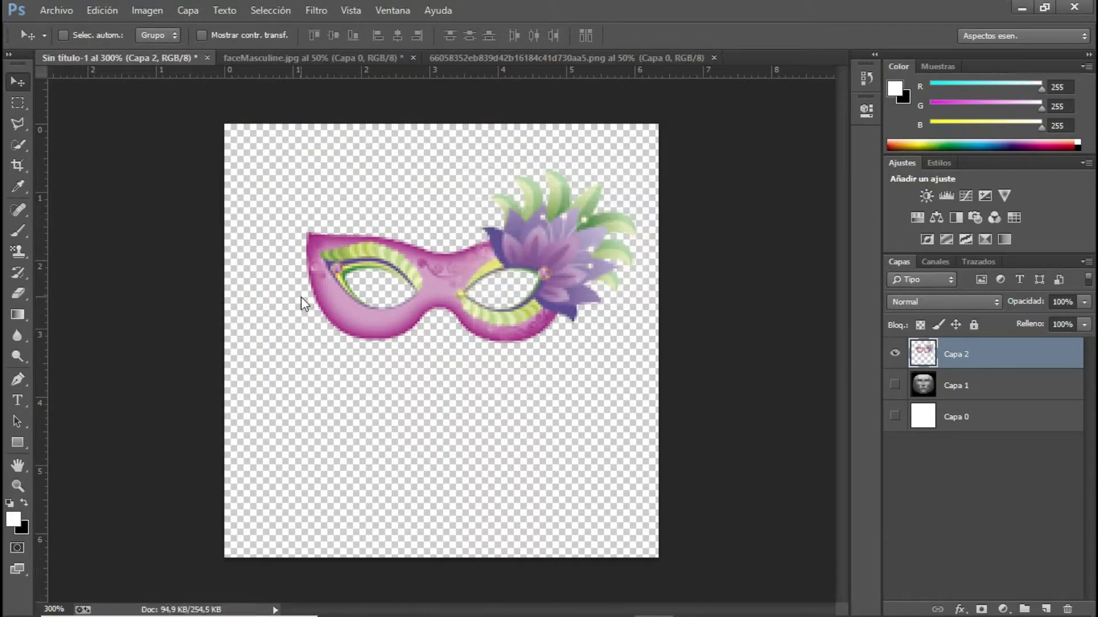
Back in Spark AR Studio, add material0 to faceMesh0 and show its Standard shader settings.
left_click(807, 603)
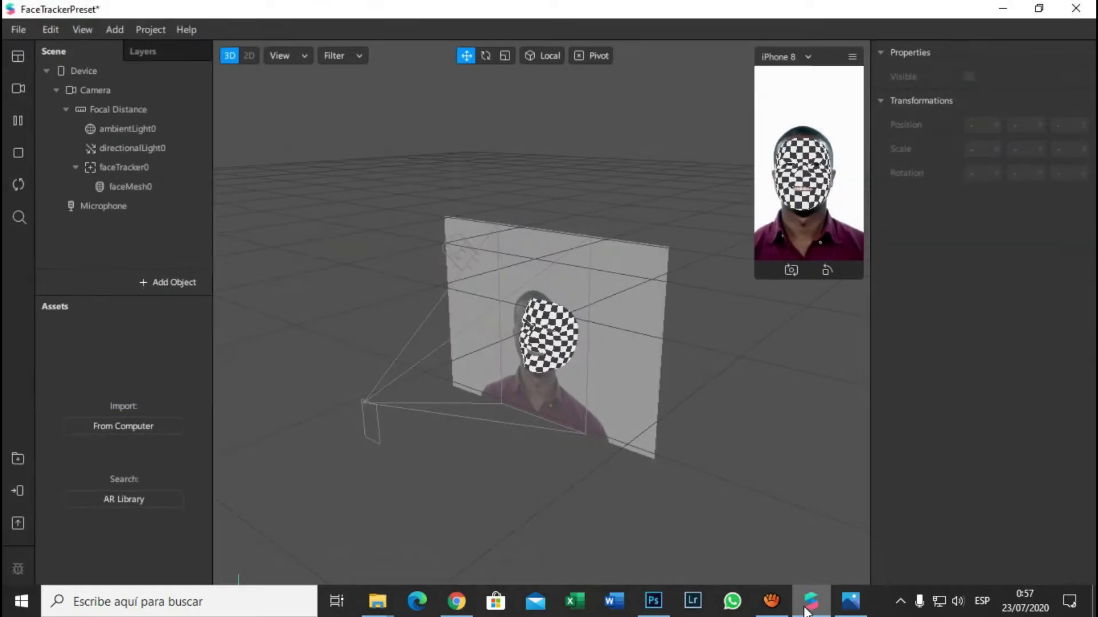
left_click(181, 193)
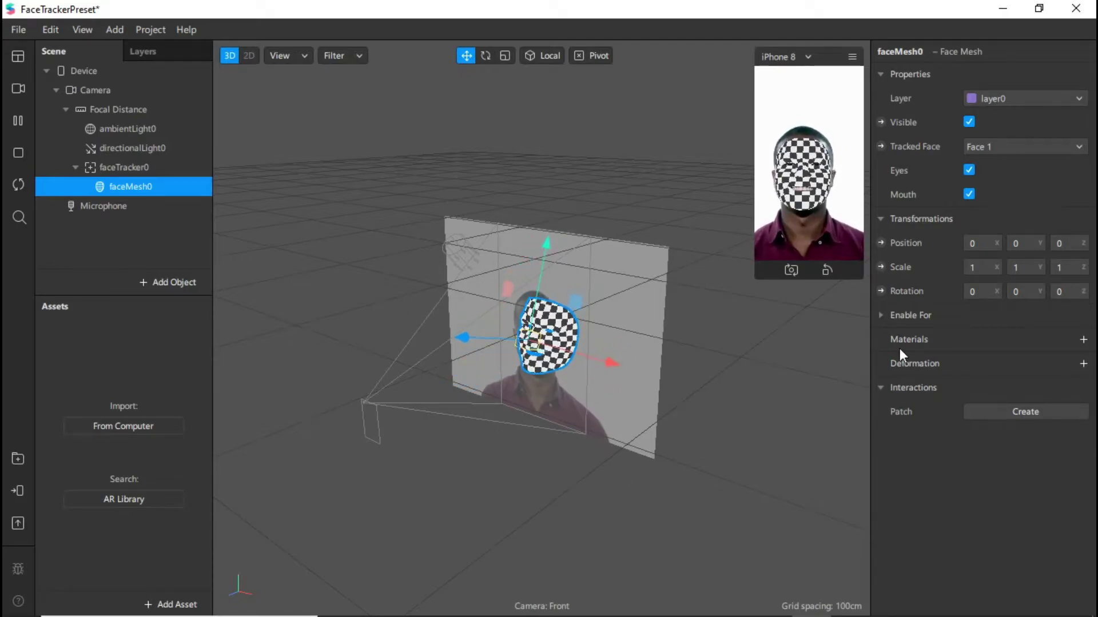
left_click(1092, 339)
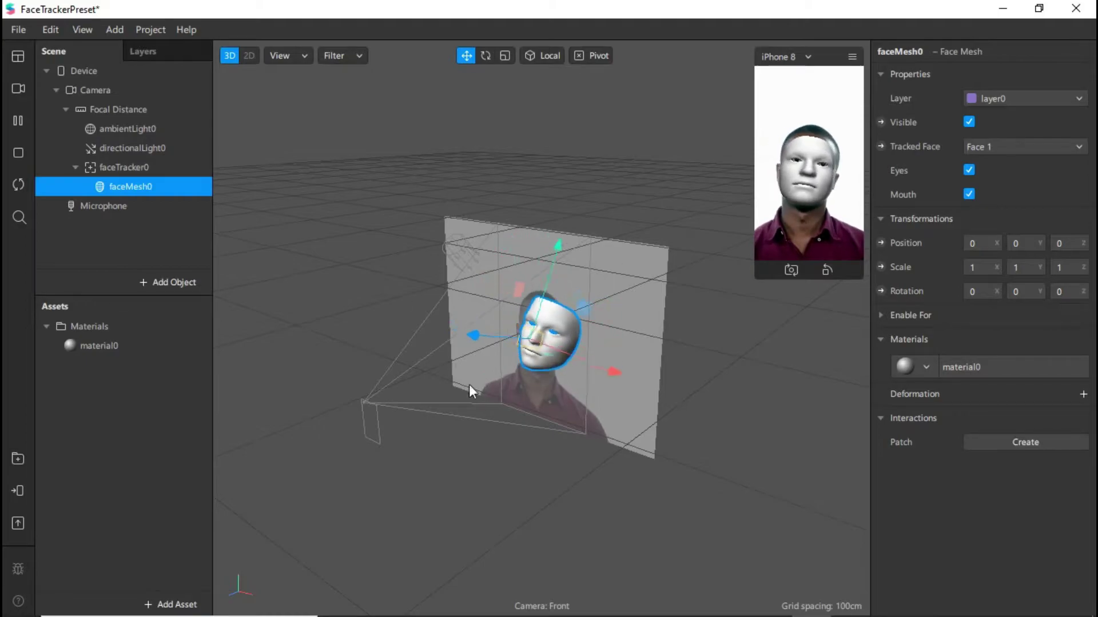
left_click(139, 350)
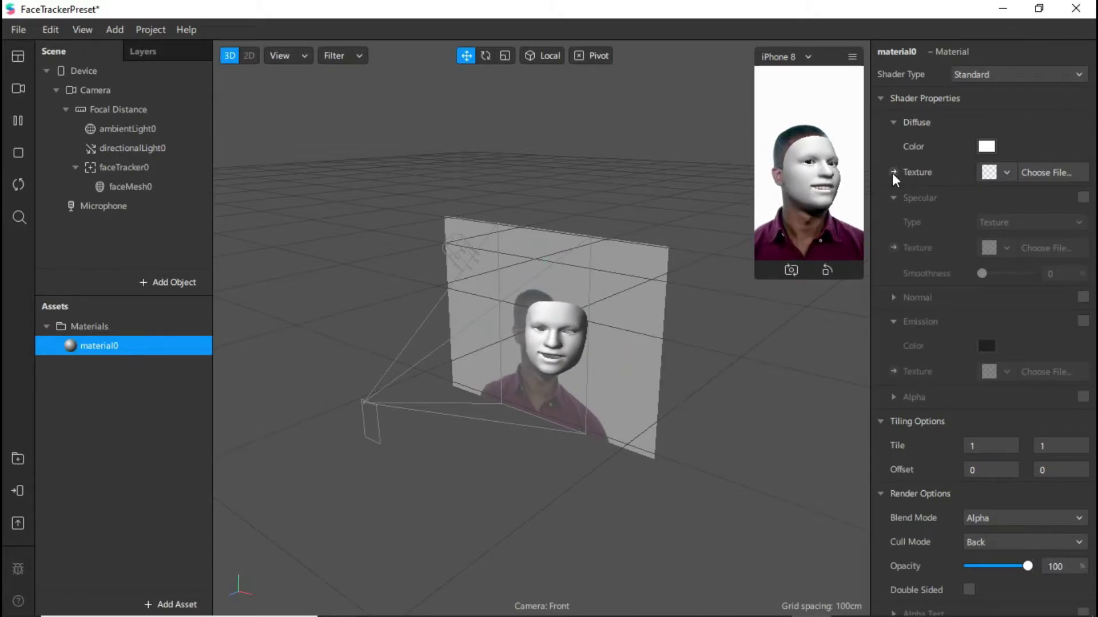
Assign the Antifaz para Spark image as material0's diffuse texture and enlarge the simulator preview.
left_click(1027, 180)
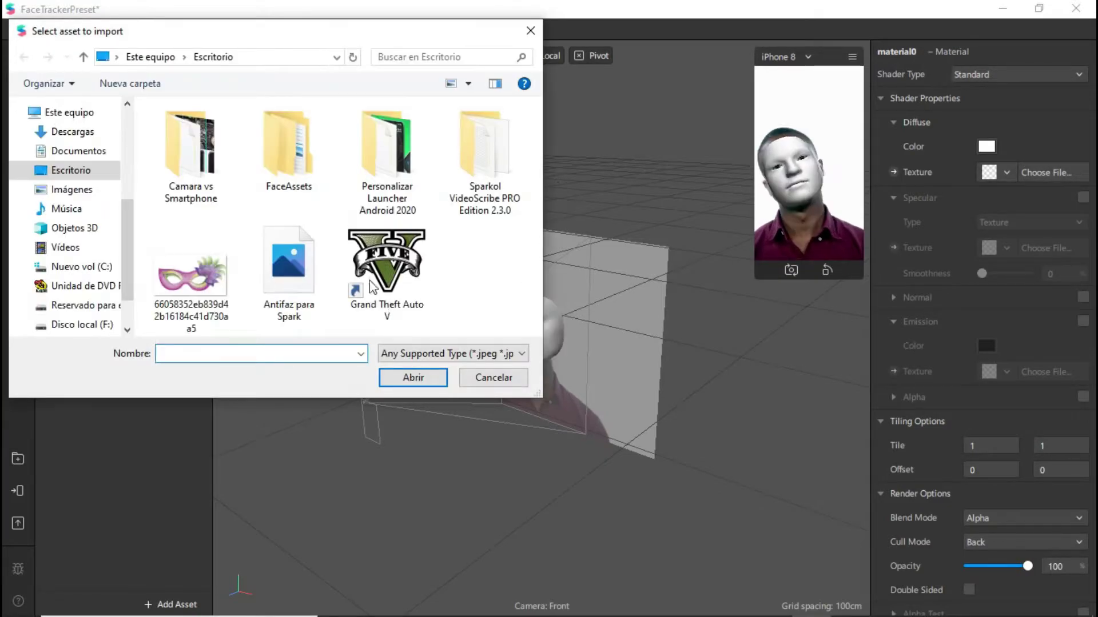
left_click(271, 279)
left_click(191, 275)
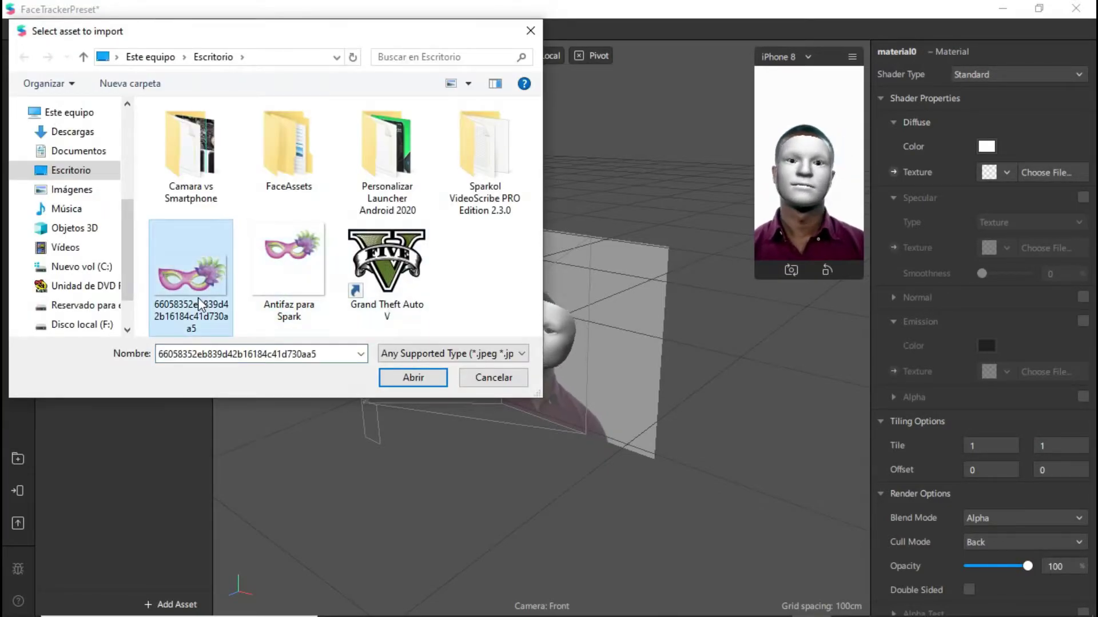
left_click(302, 284)
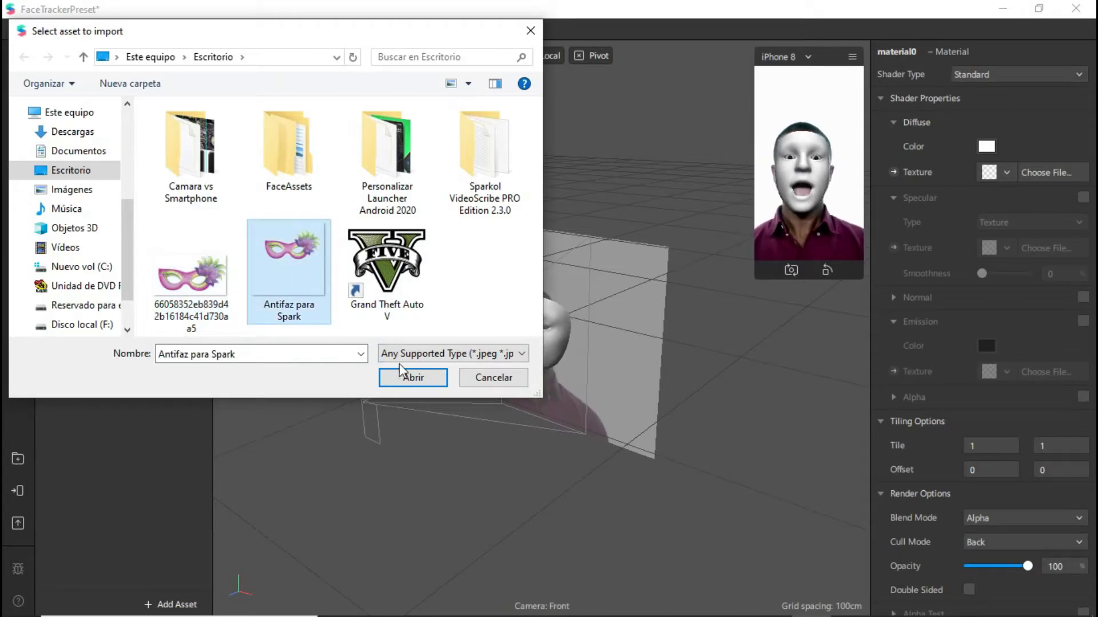
left_click(408, 382)
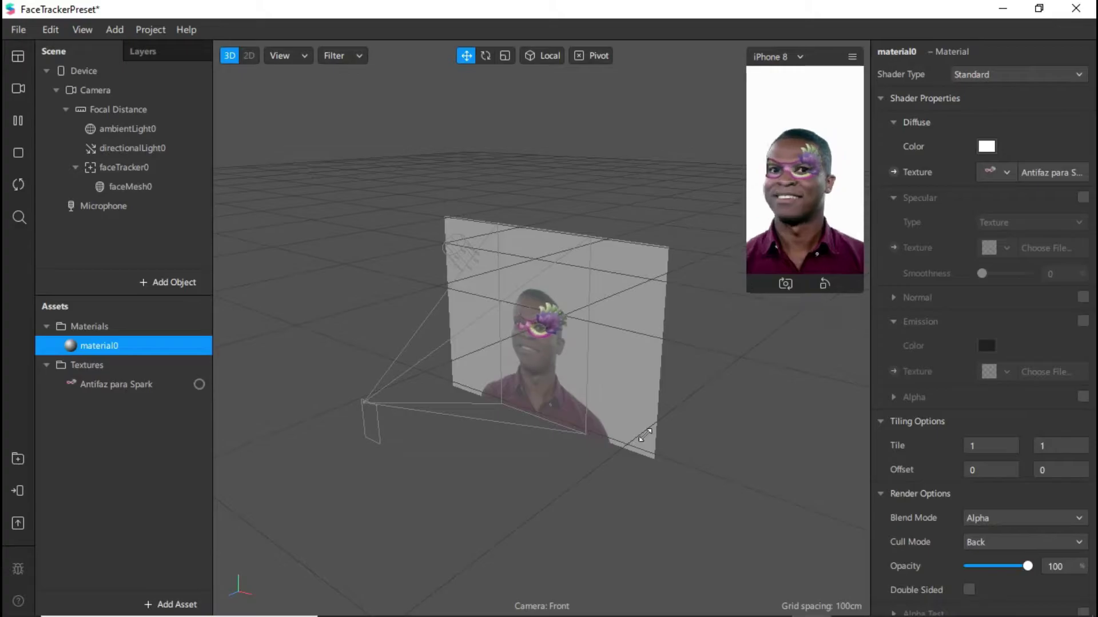
left_click_drag(763, 283, 511, 570)
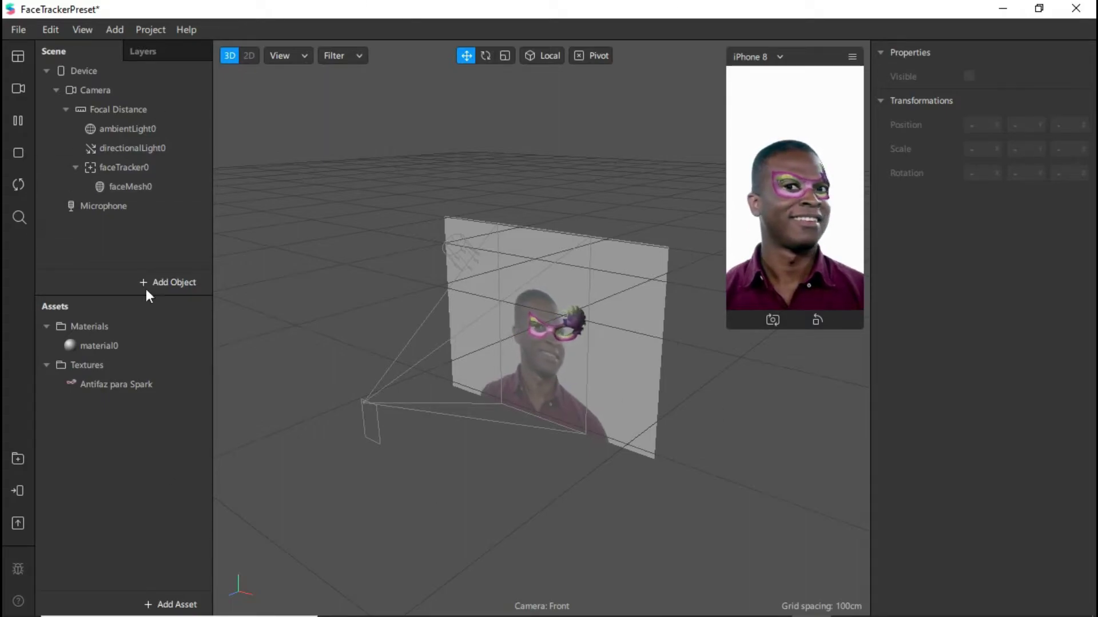
left_click(169, 170)
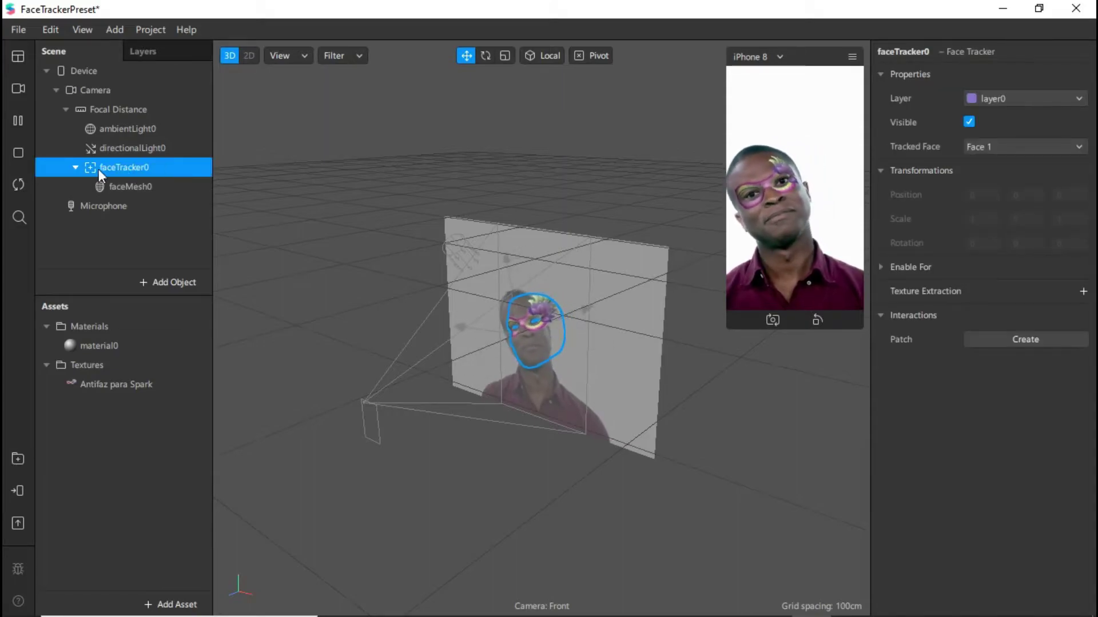
right_click(146, 167)
mouse_move(210, 183)
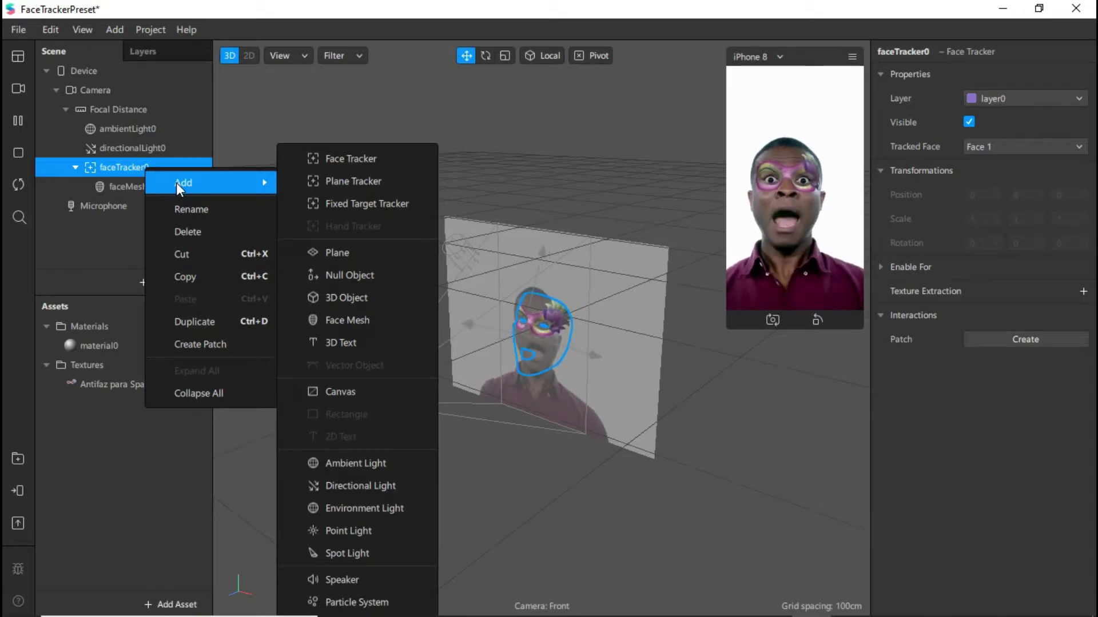
left_click(394, 604)
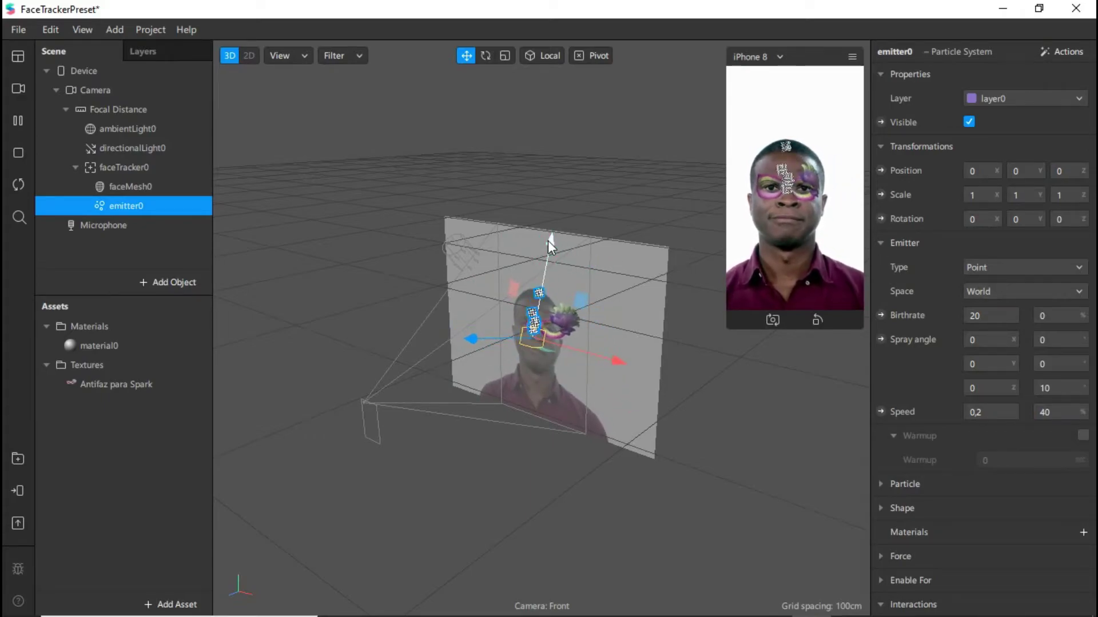
left_click_drag(548, 247, 546, 257)
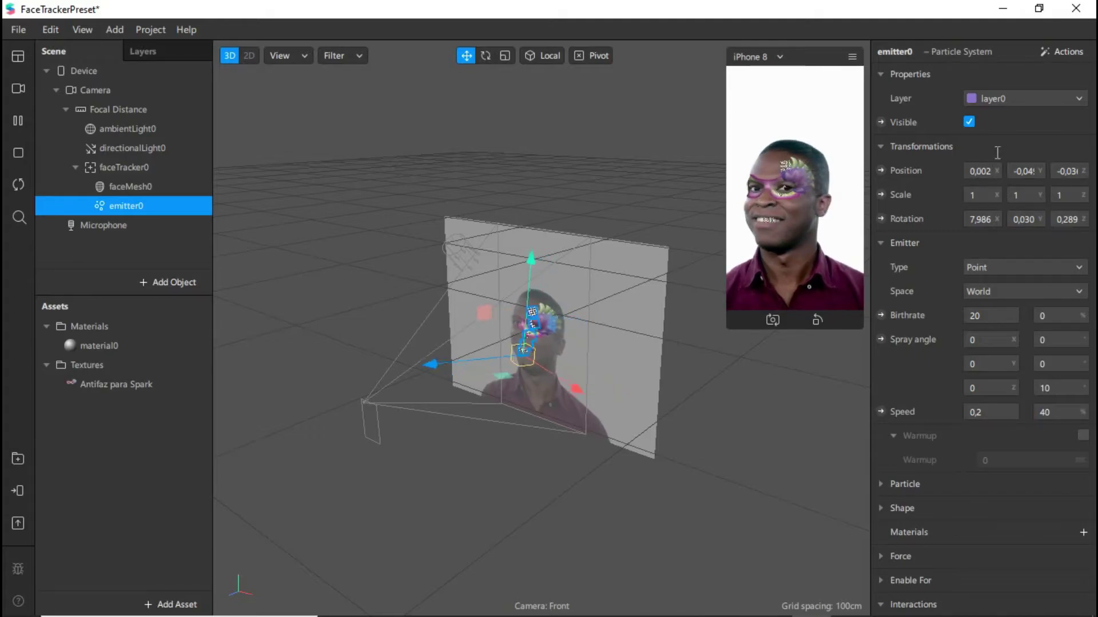
key("Delete")
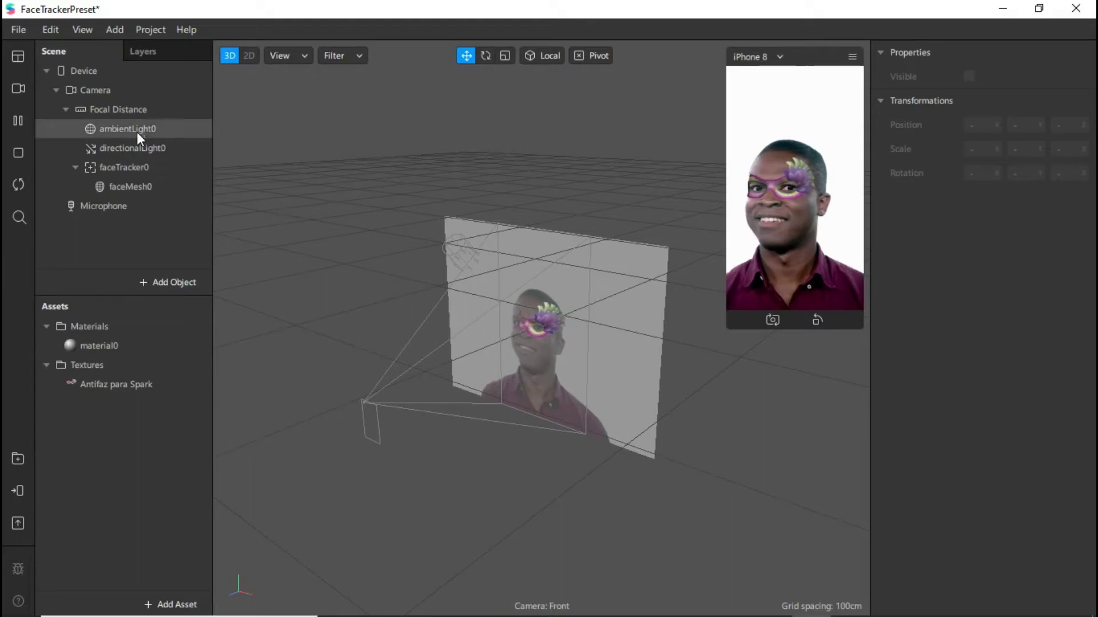
Add a new plane, plane0, under faceTracker0.
left_click(165, 163)
right_click(166, 162)
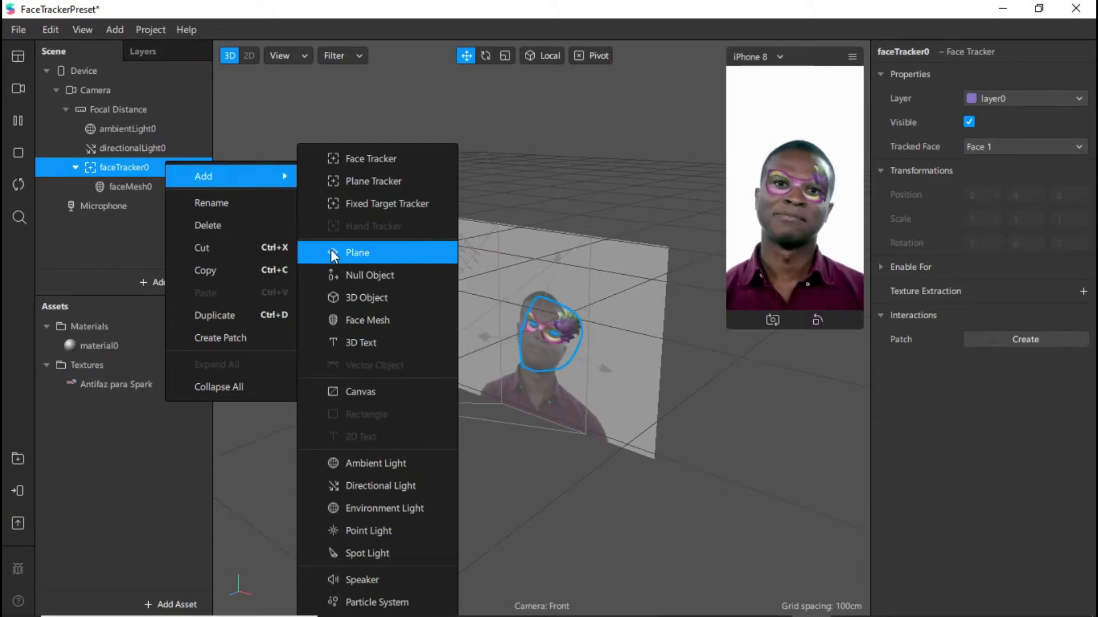
left_click(362, 252)
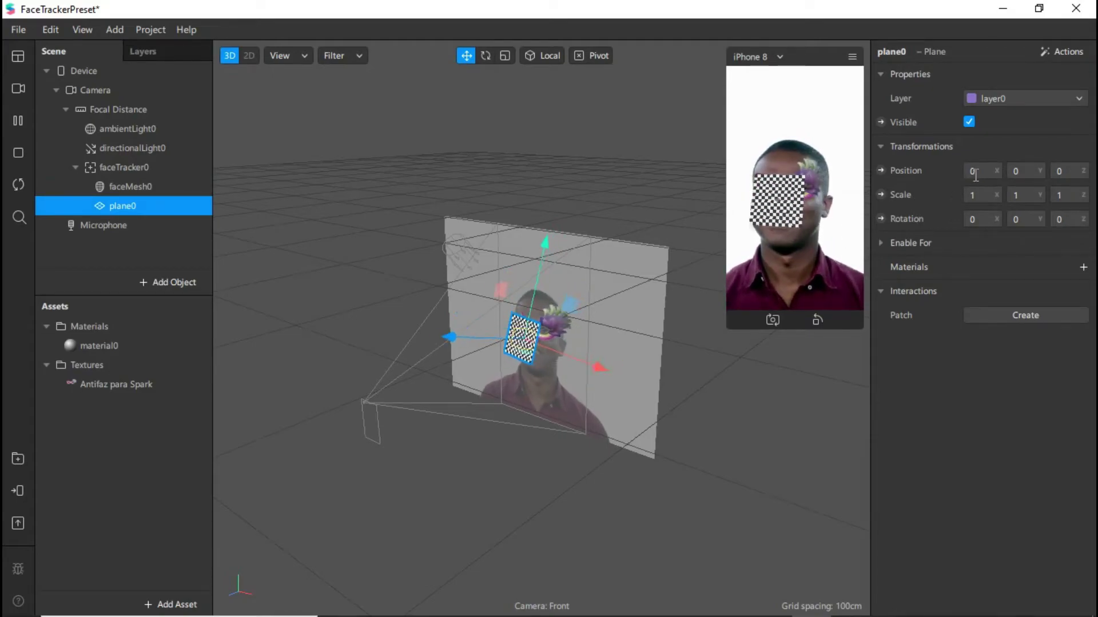
Raise plane0 above the mask by adjusting its Y position to around 0,12.
left_click(1022, 170)
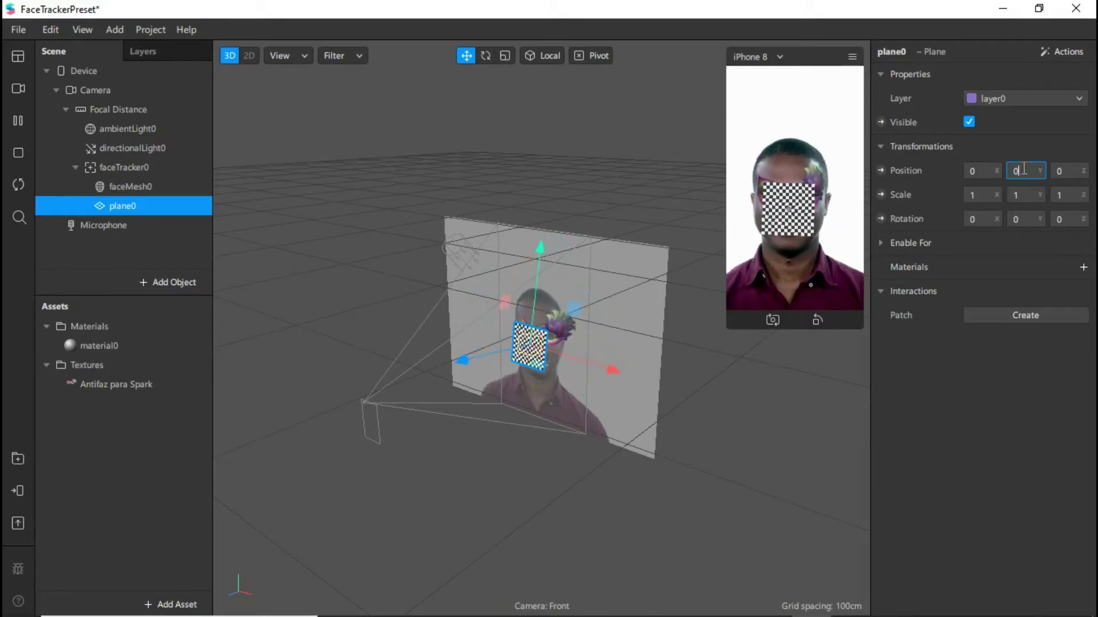
type(".1")
key("Return")
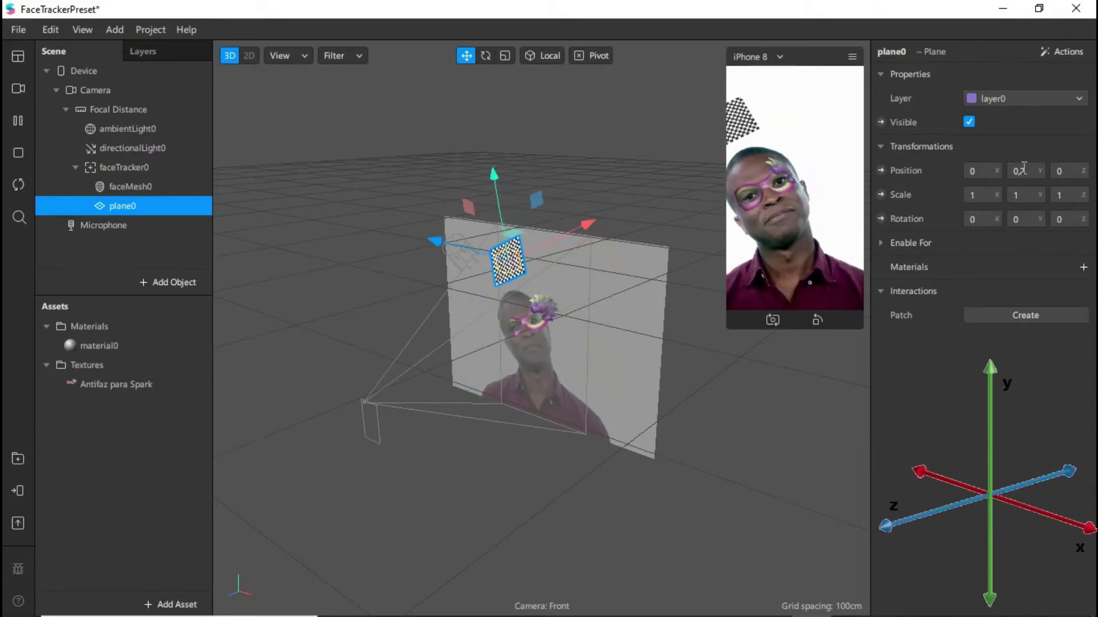
type("4")
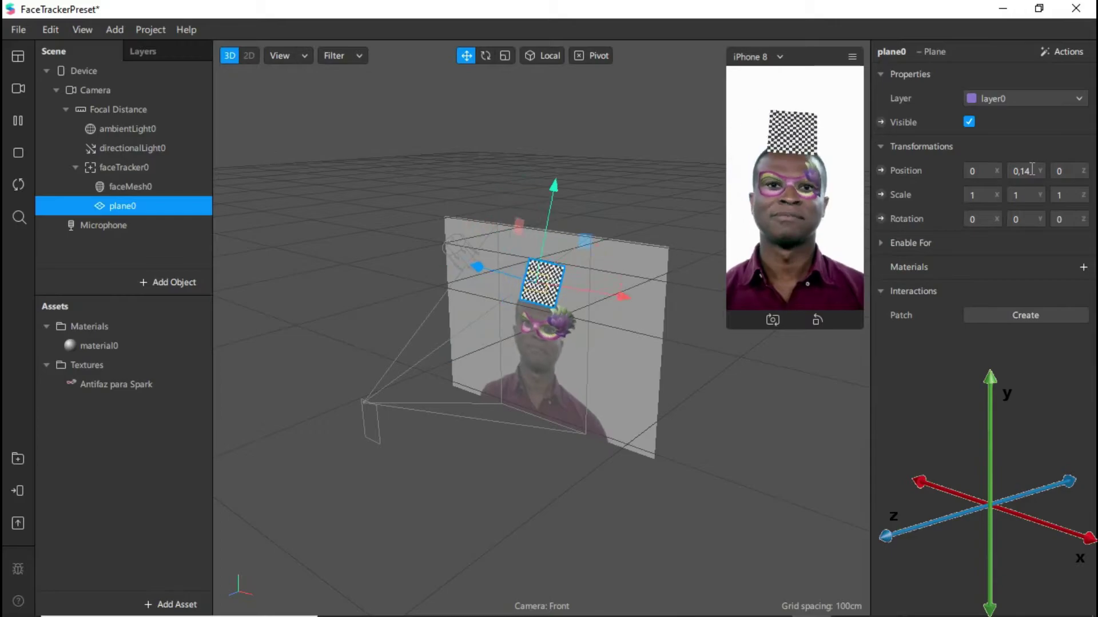
left_click(1023, 171)
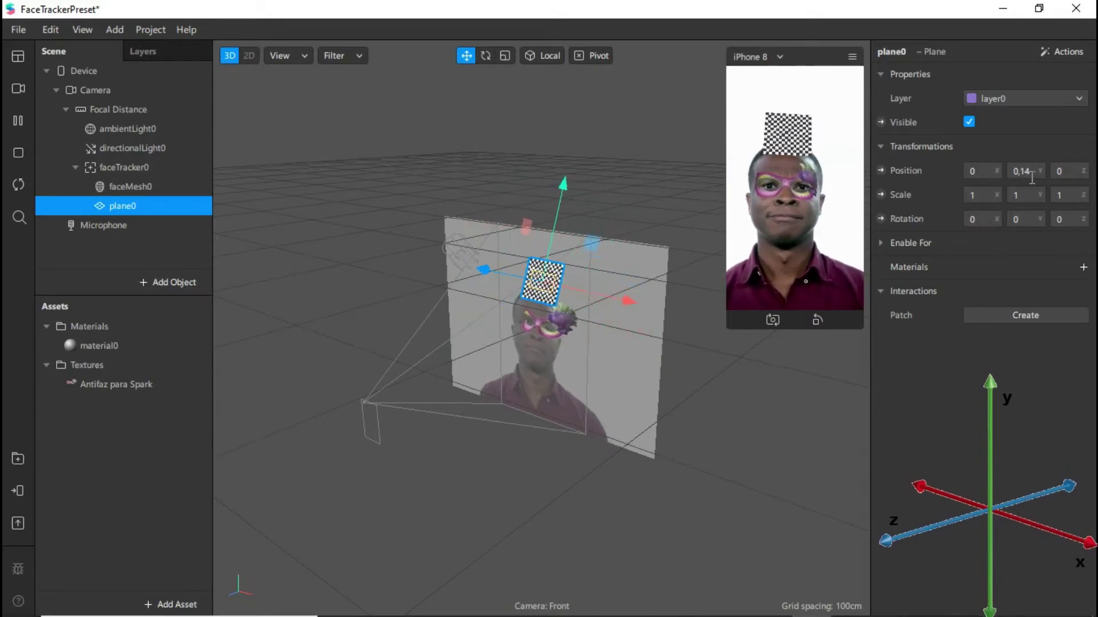
key("BackSpace")
type("3")
key("Return")
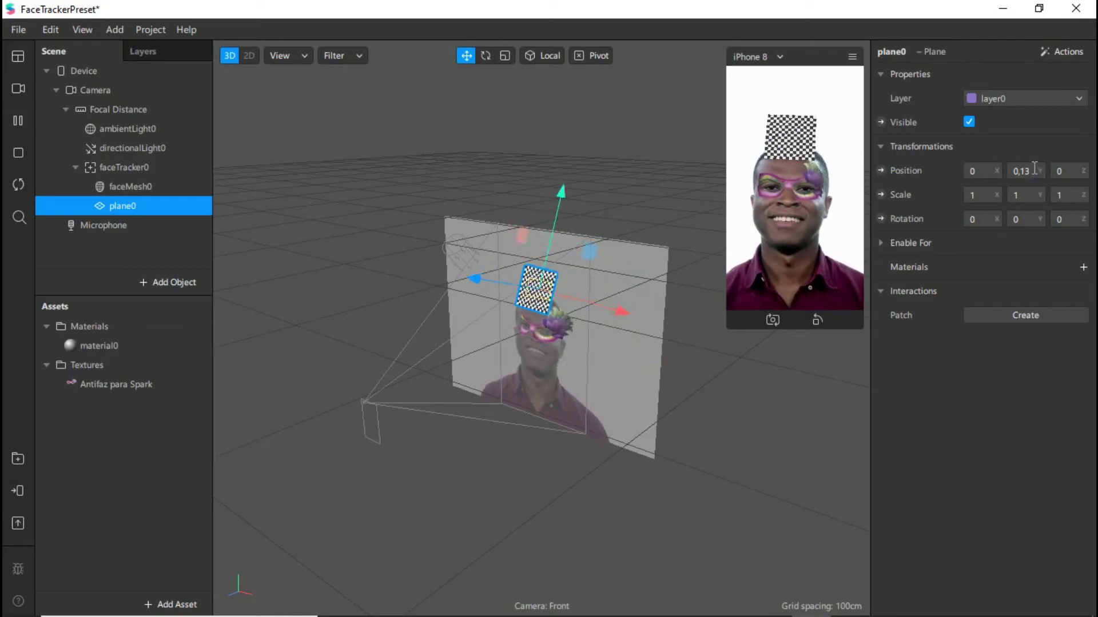
left_click(1033, 170)
type("0,12")
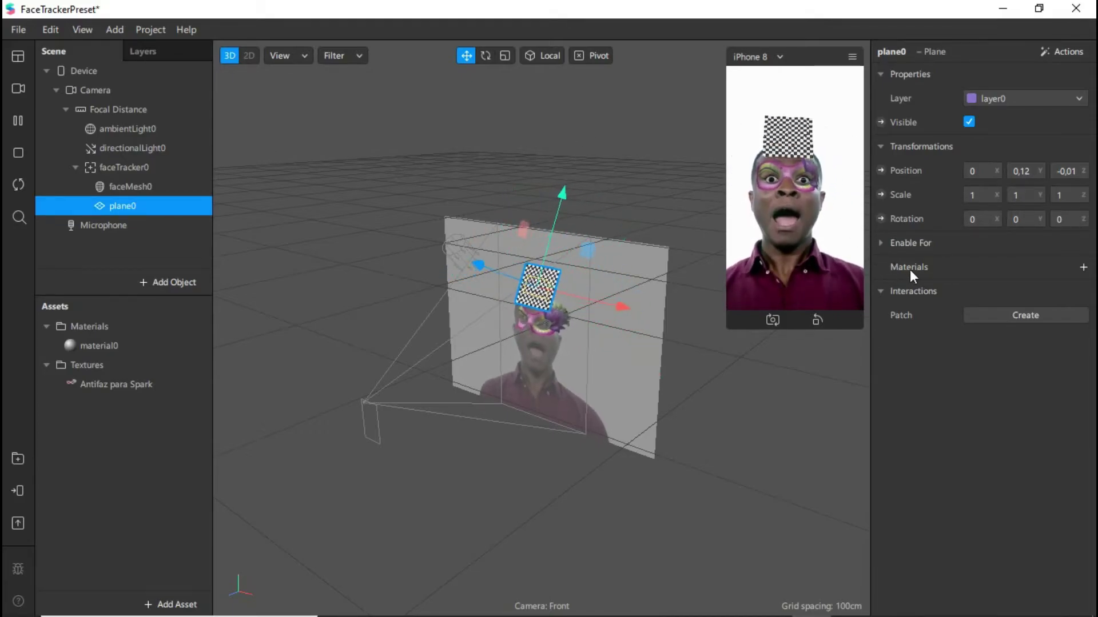
Create a new material, material1, for plane0.
left_click(1082, 269)
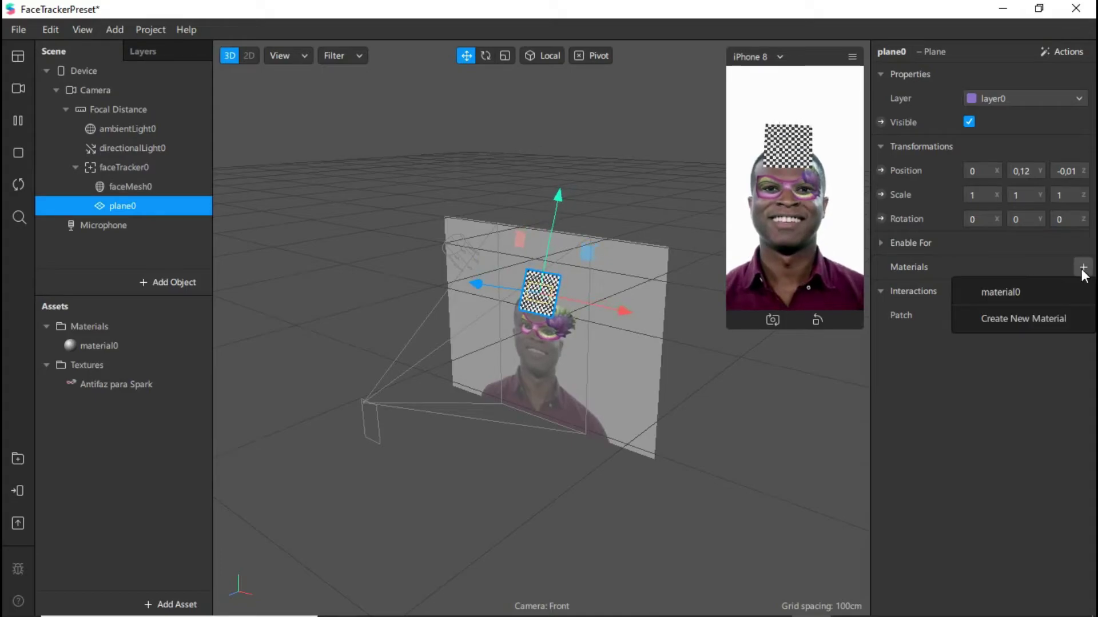
left_click(1048, 318)
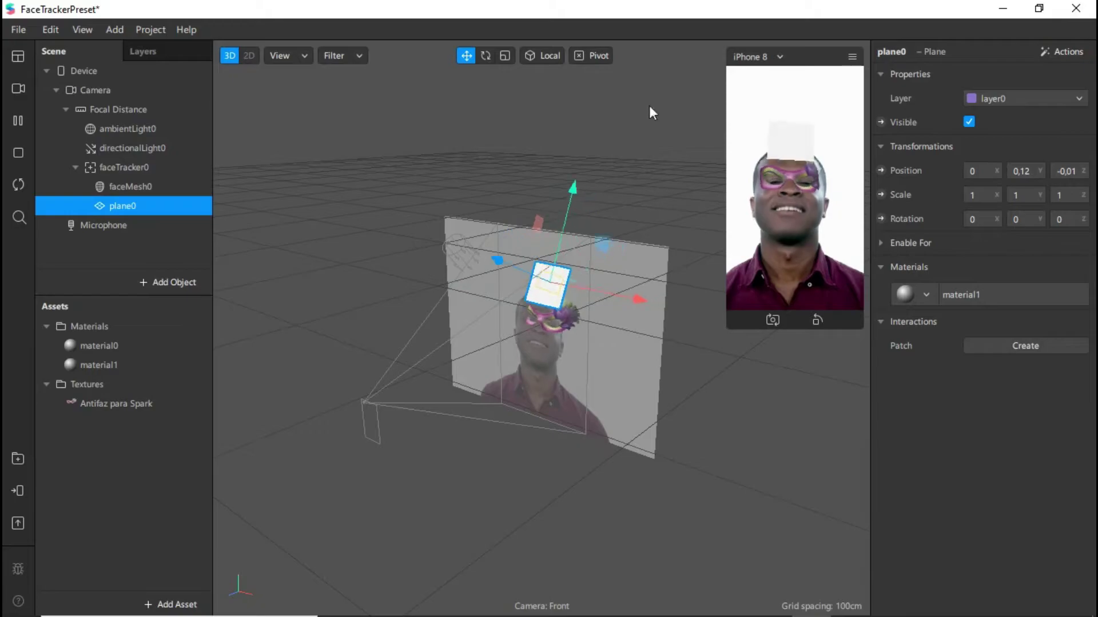
left_click(142, 360)
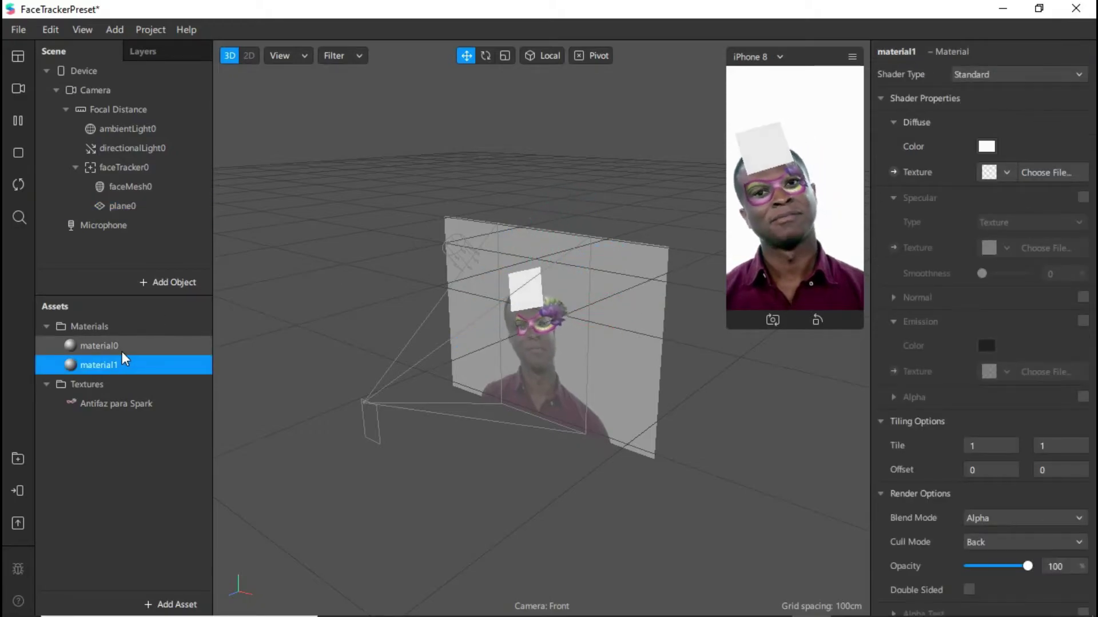
Rename the mask material to antifaz and the new material to Suscribir.
left_click(104, 347)
right_click(103, 346)
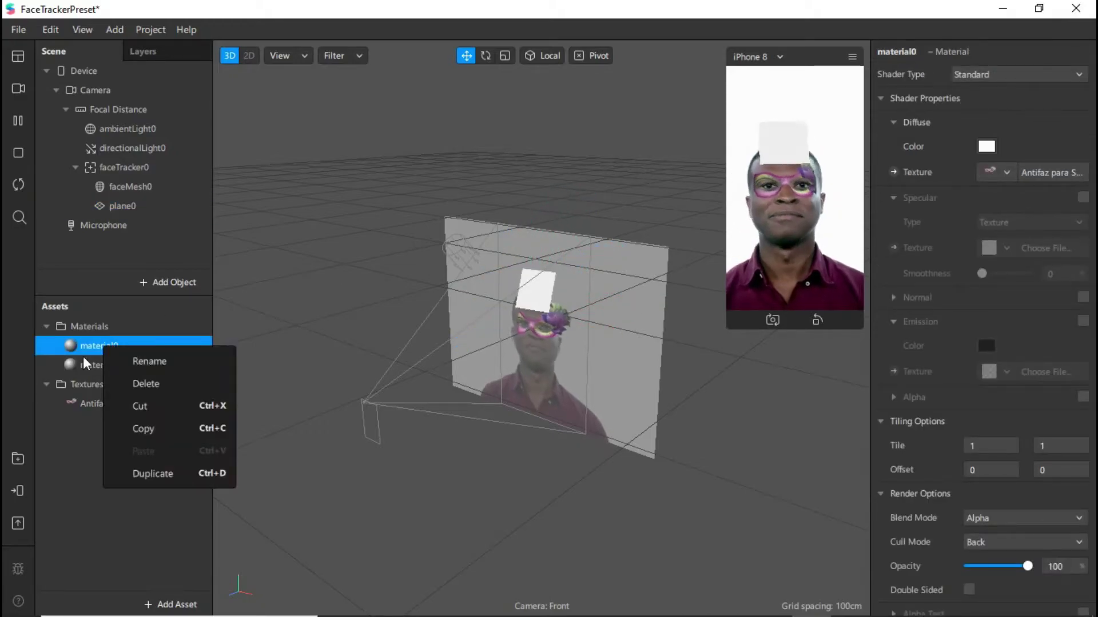
left_click(126, 362)
type("antifaz")
double_click(142, 362)
type("Suscrib")
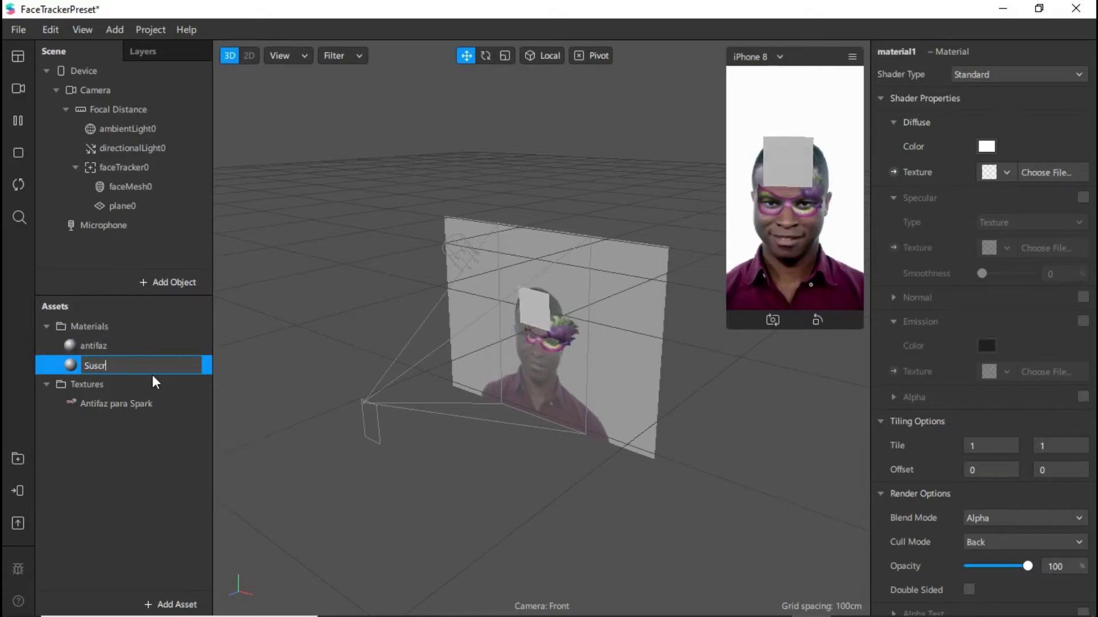
type("ir")
key("Return")
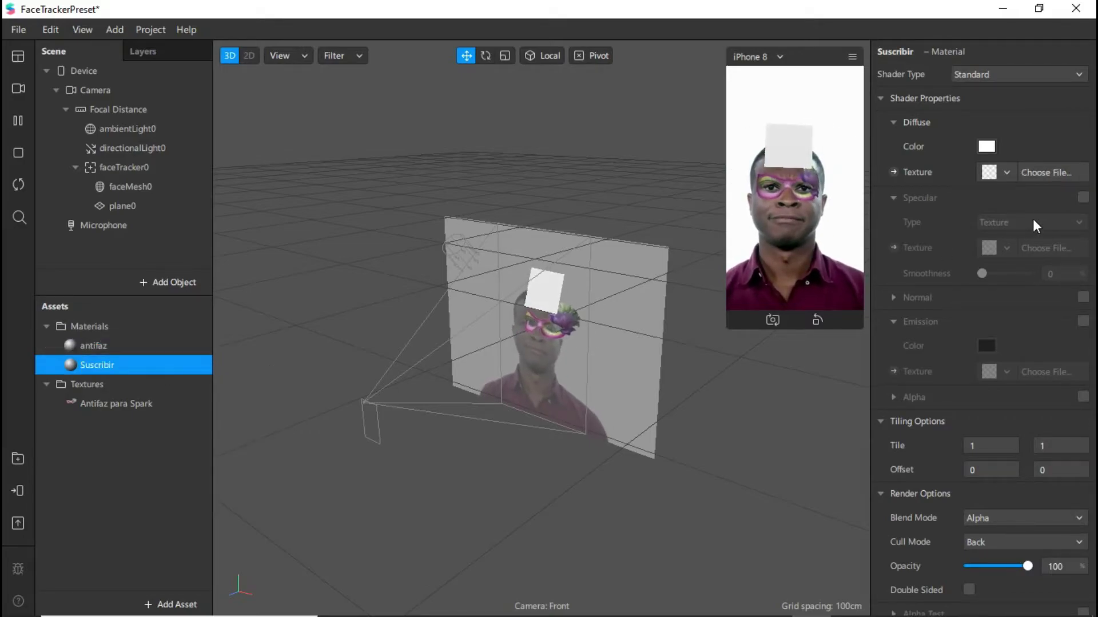
Texture the Suscribir material with the Suscribete image from Downloads.
left_click(1026, 174)
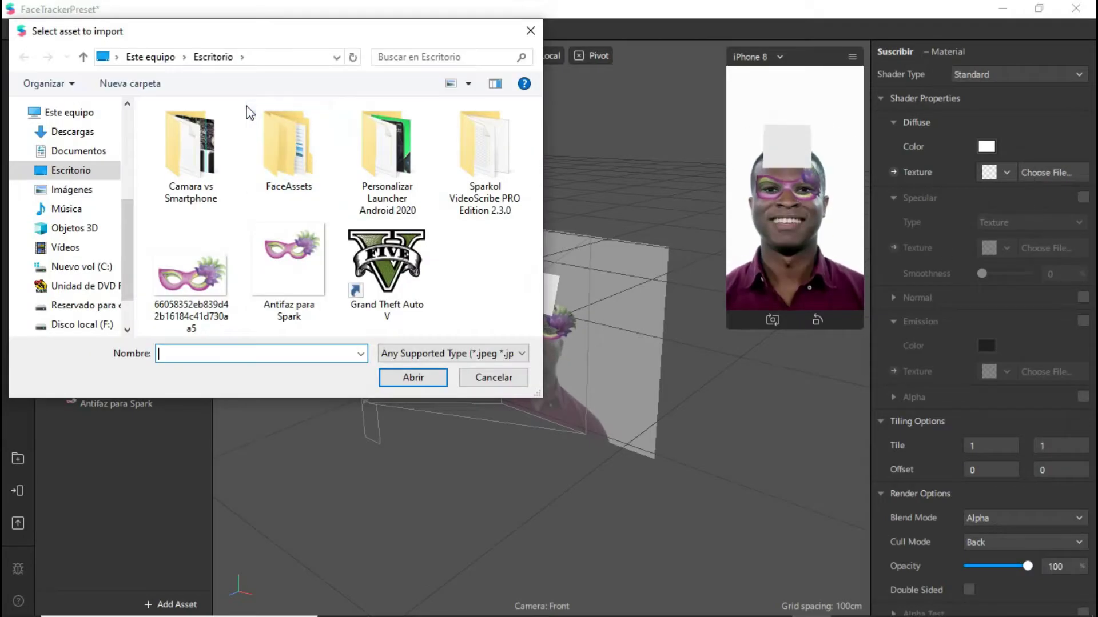
left_click(73, 131)
left_click(475, 194)
left_click(416, 378)
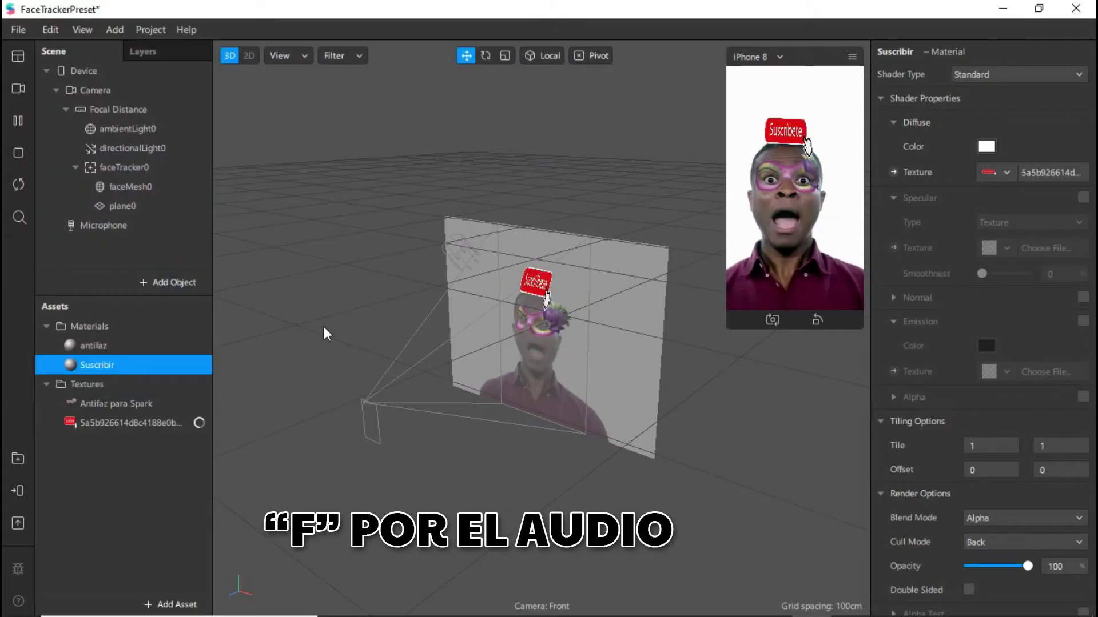
left_click(536, 281)
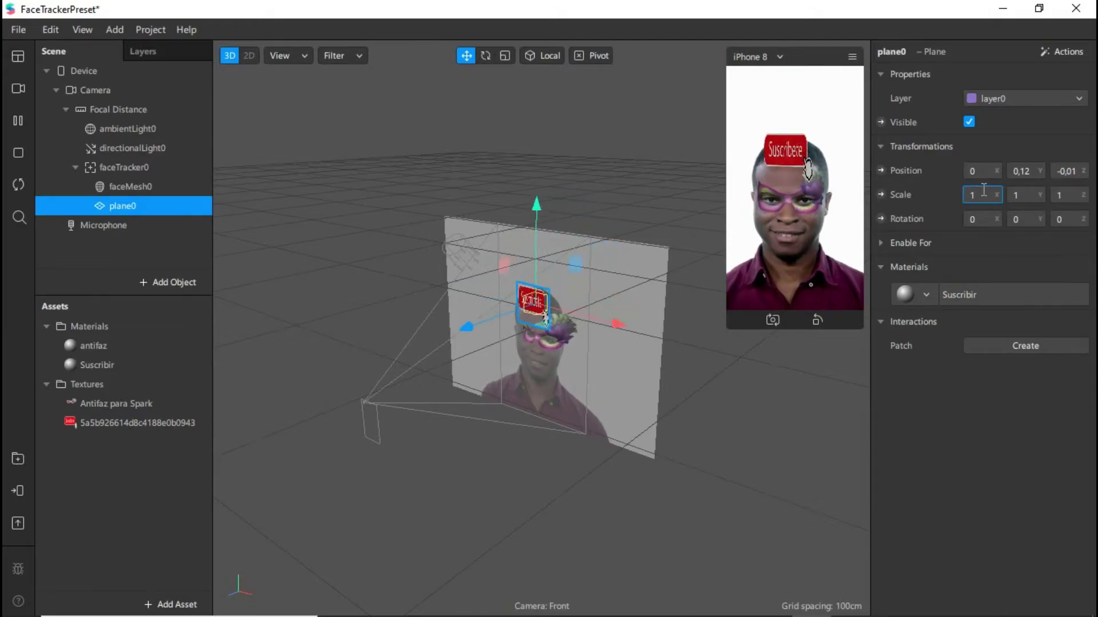
Set plane0's Scale X to 1,8 after trying 1,9 and 2,3.
type(",3")
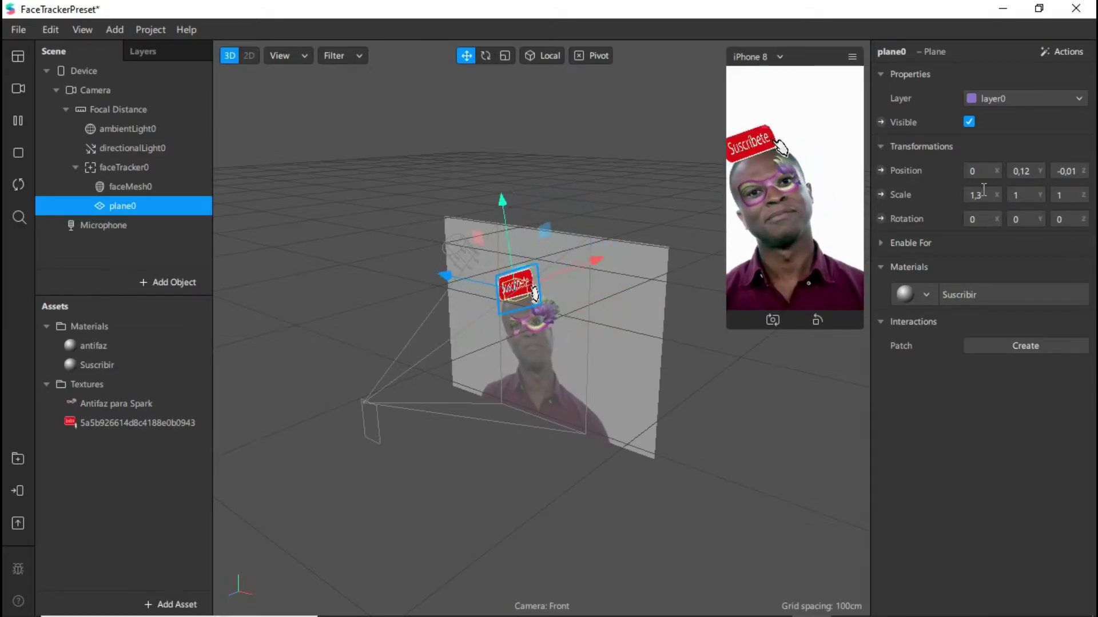
key("BackSpace")
key("BackSpace")
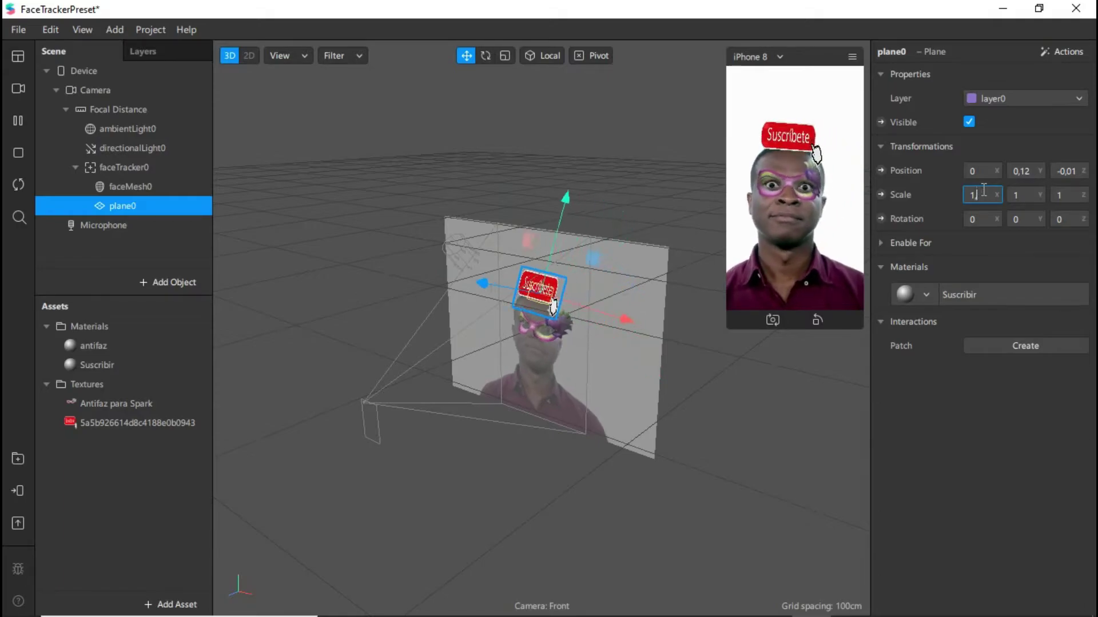
type(",8")
type("1,9")
key("Return")
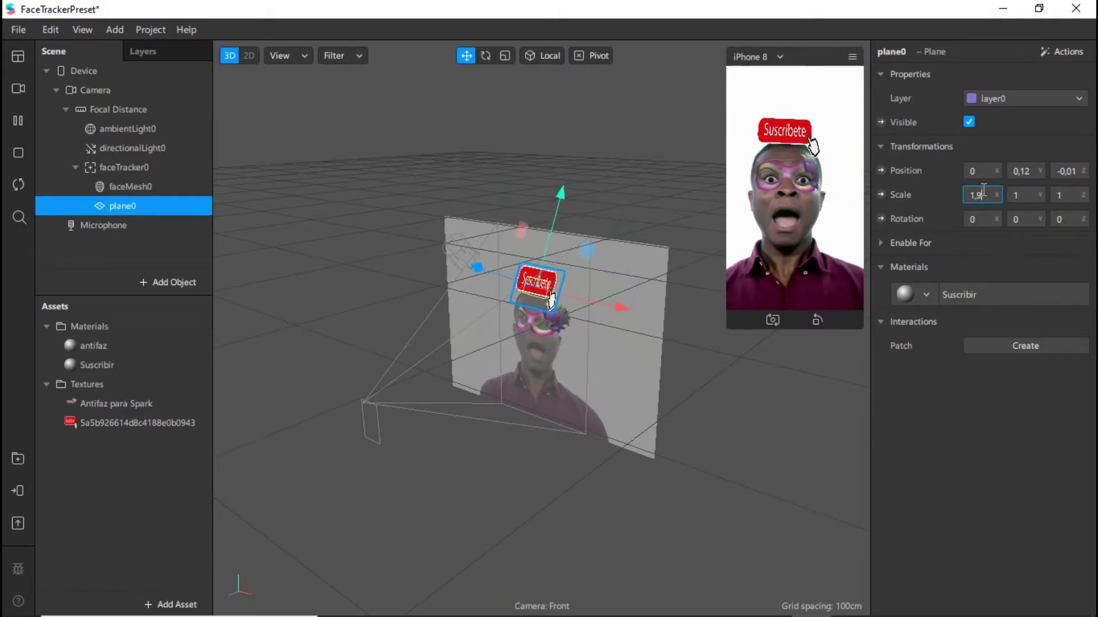
left_click(984, 187)
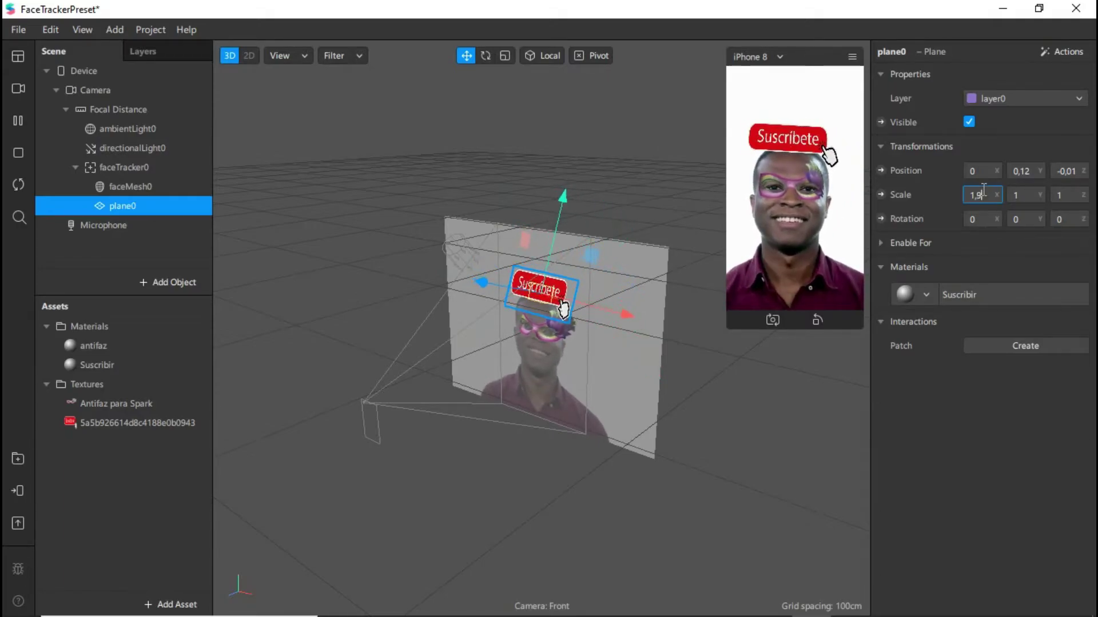
key("BackSpace")
key("BackSpace")
key("BackSpace")
type("2")
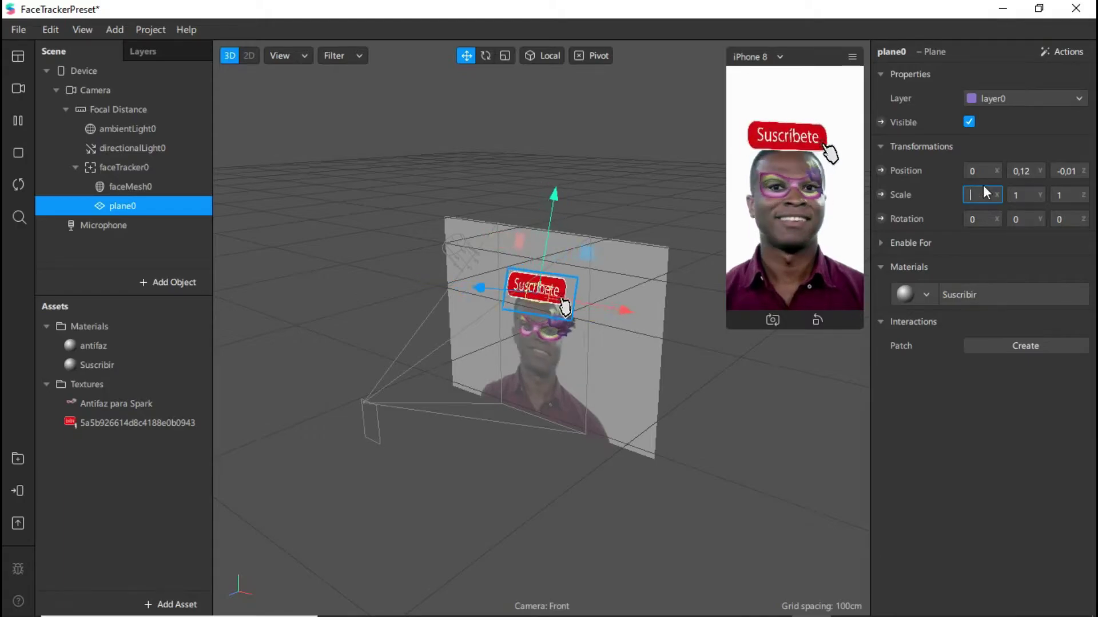
type(",3")
key("Return")
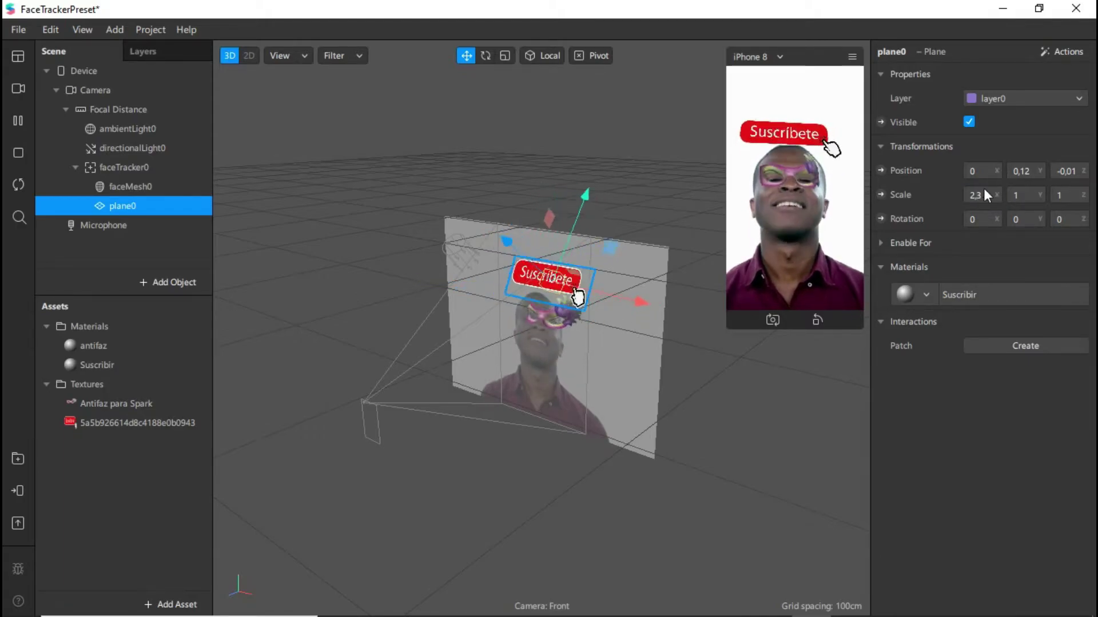
key("ctrl+z")
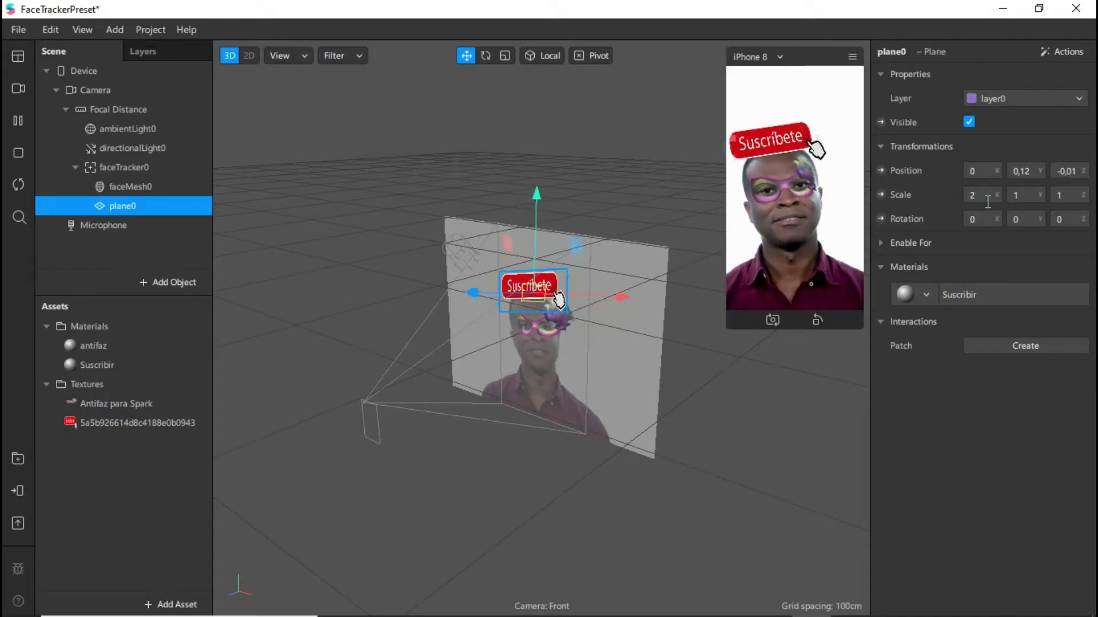
double_click(987, 200)
type("1,8")
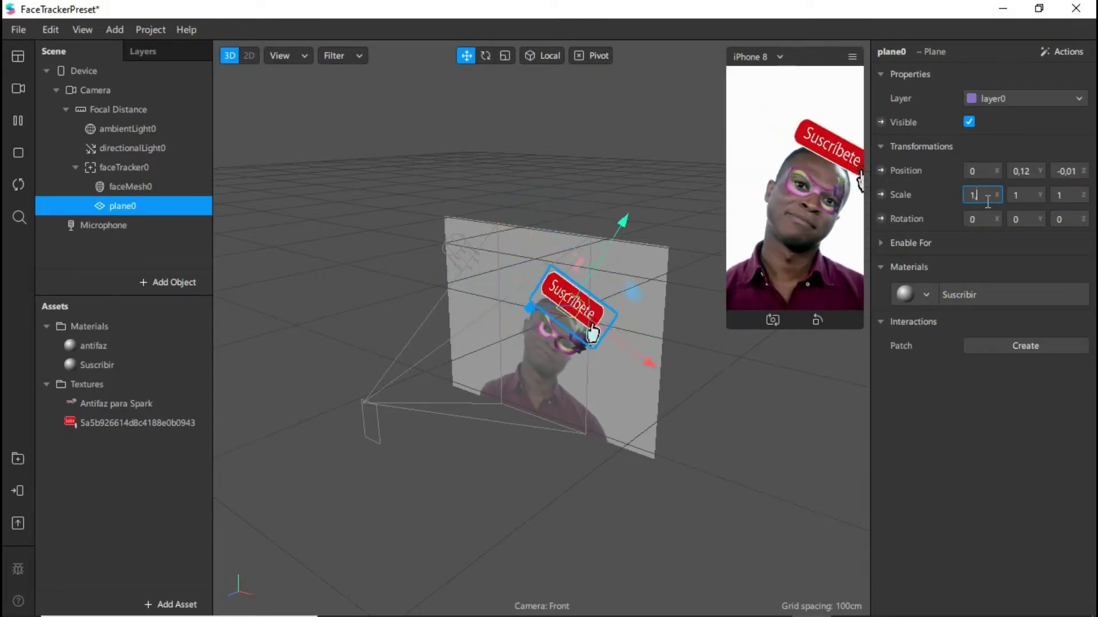
key("Return")
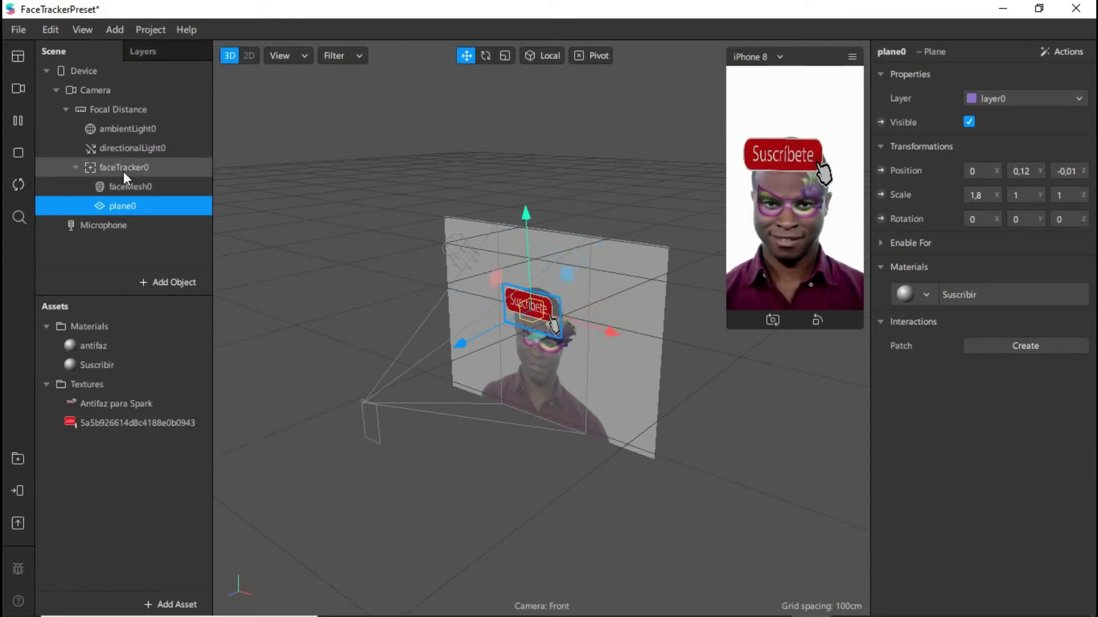
Add a second plane under faceTracker0 and create a new material for it.
left_click(78, 169)
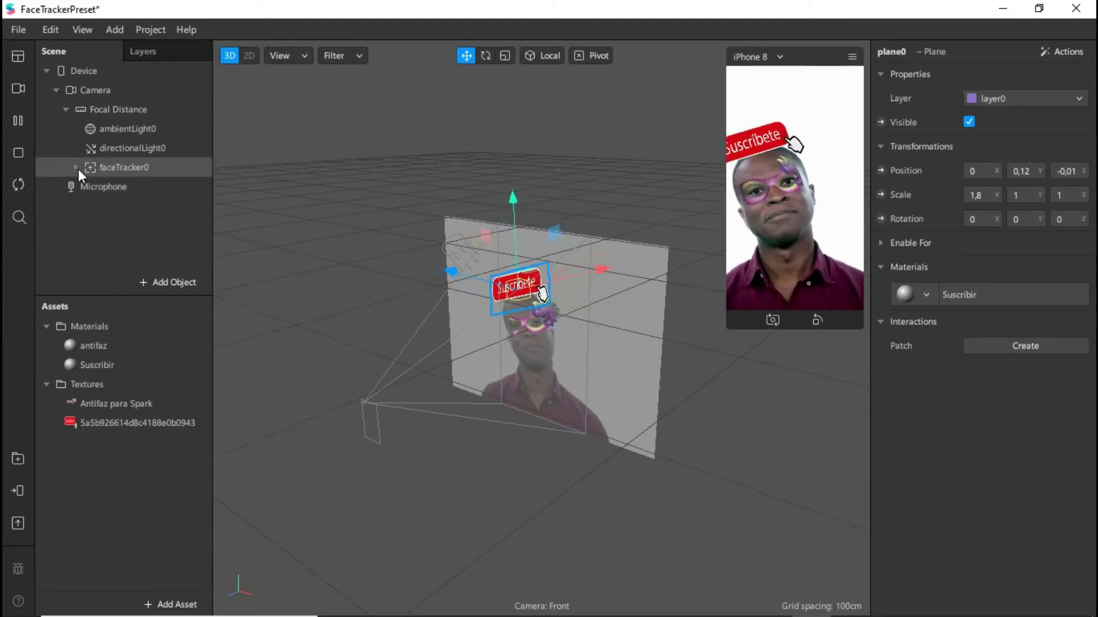
left_click(79, 169)
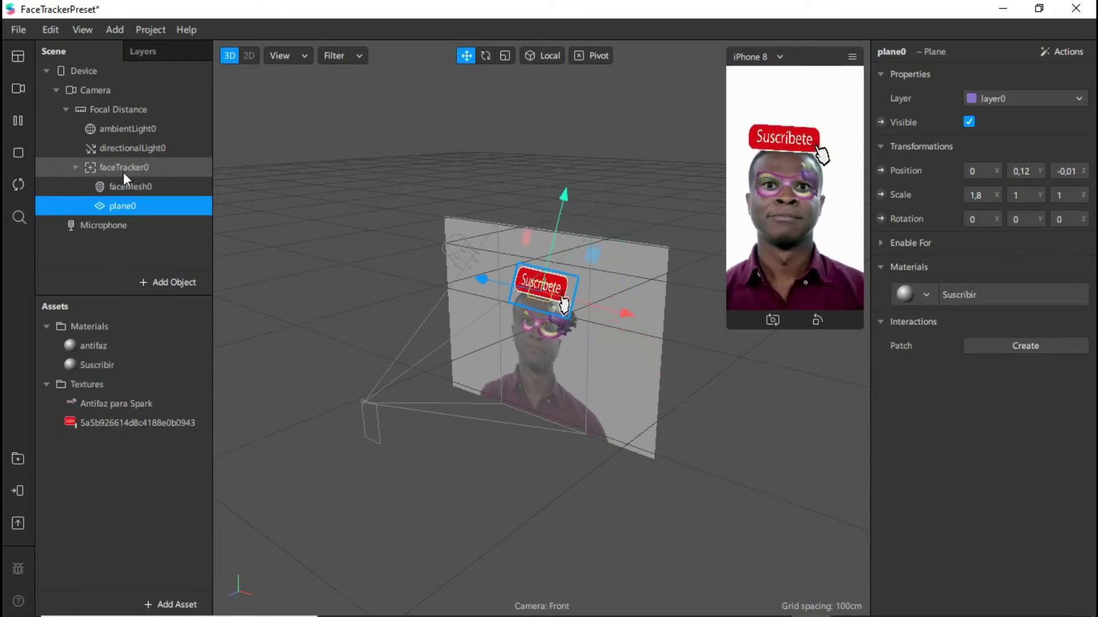
left_click(116, 32)
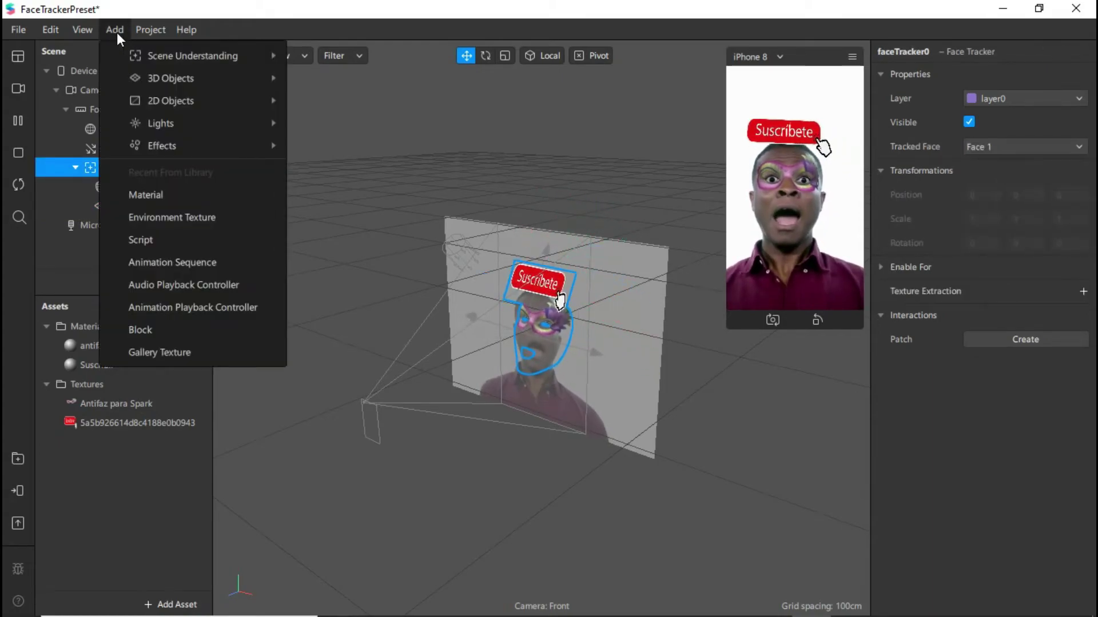
mouse_move(192, 56)
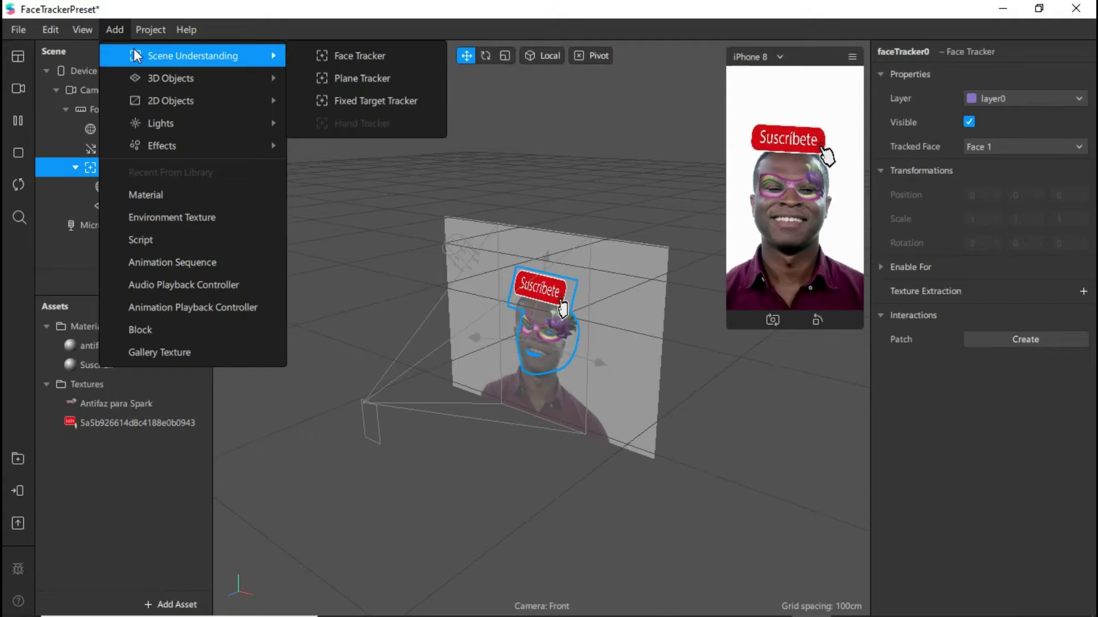
right_click(166, 167)
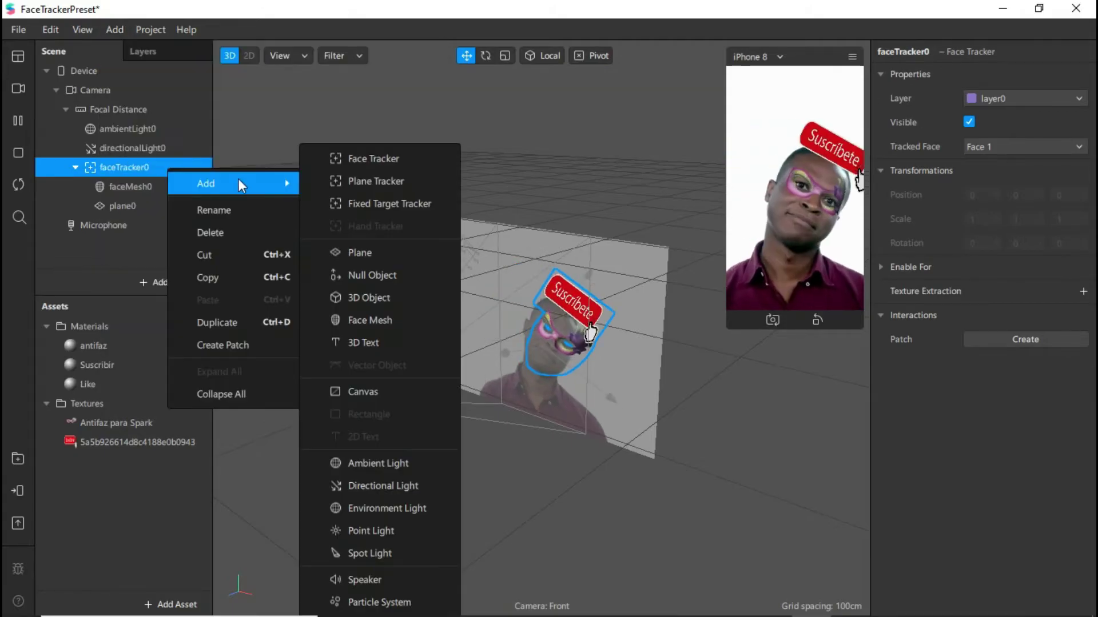
left_click(349, 253)
left_click(1083, 267)
left_click(1046, 354)
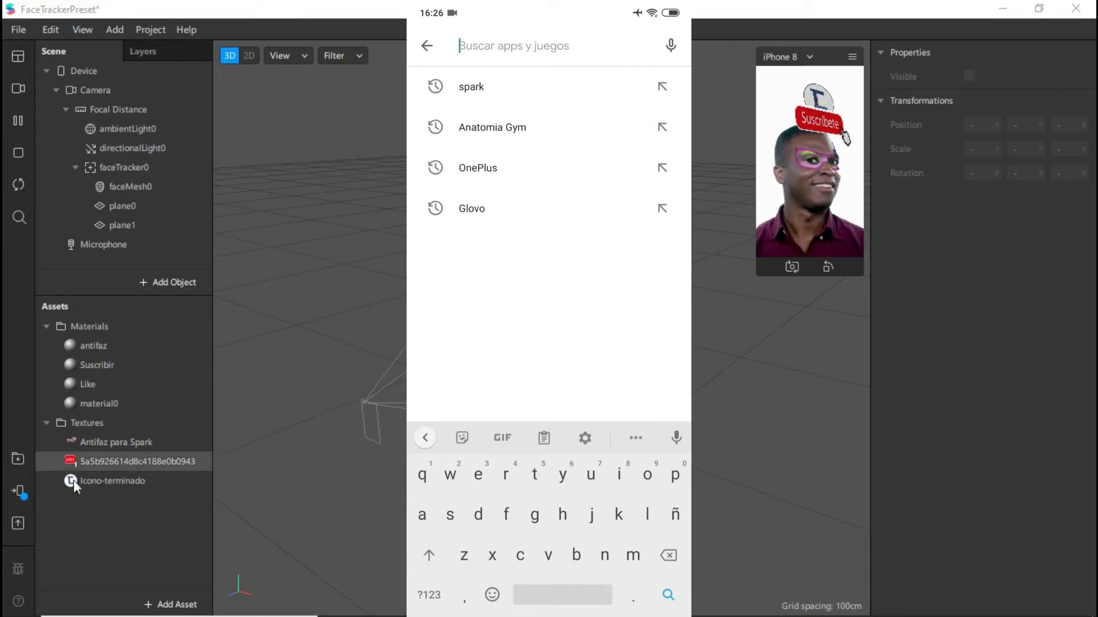
Send the effect to the Mi 9T phone for a live preview.
left_click(19, 495)
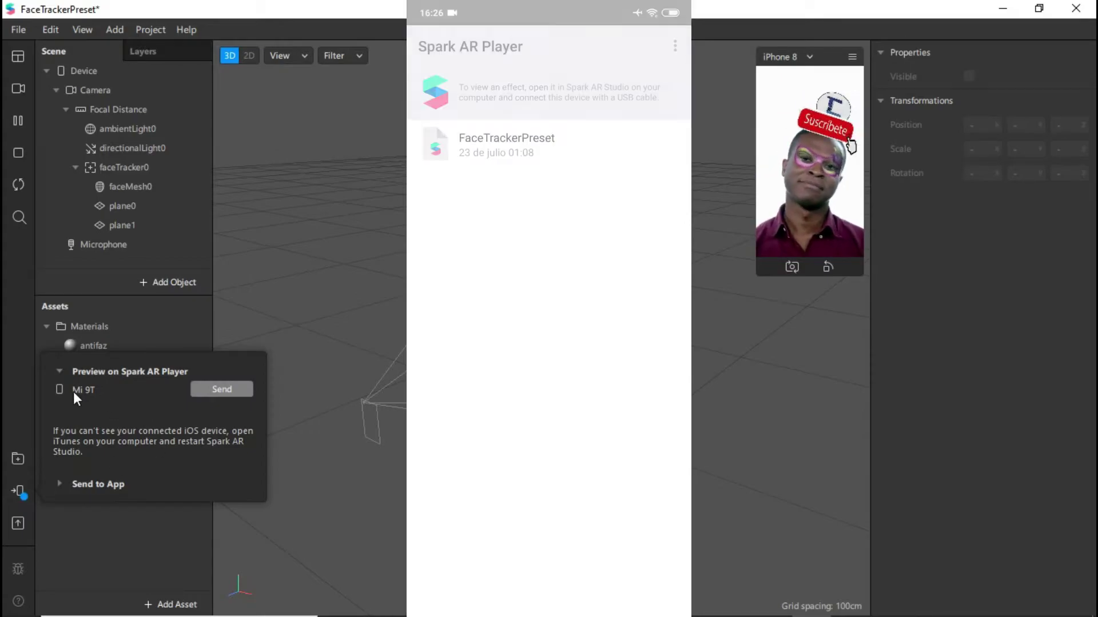
left_click(215, 389)
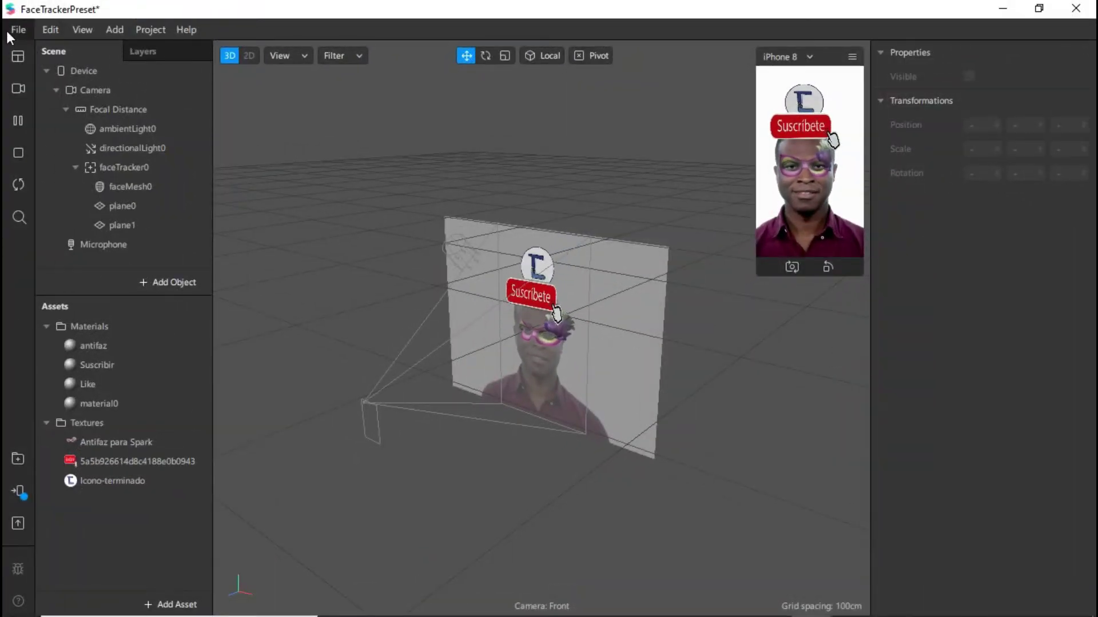
Export and upload the effect to Spark AR Hub as a new effect.
left_click(8, 34)
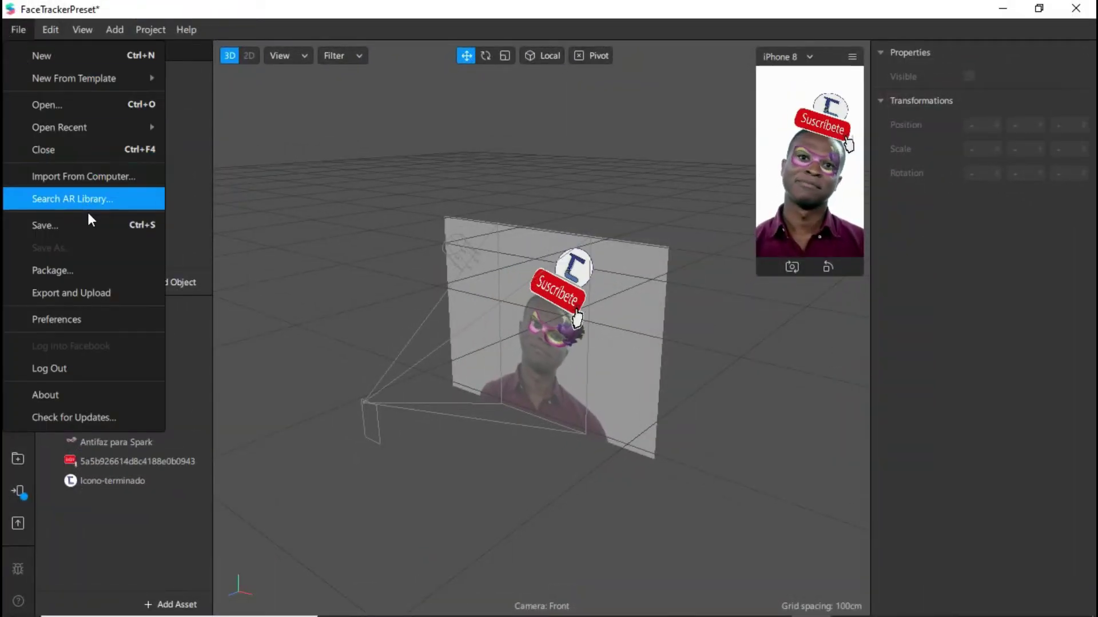
left_click(125, 296)
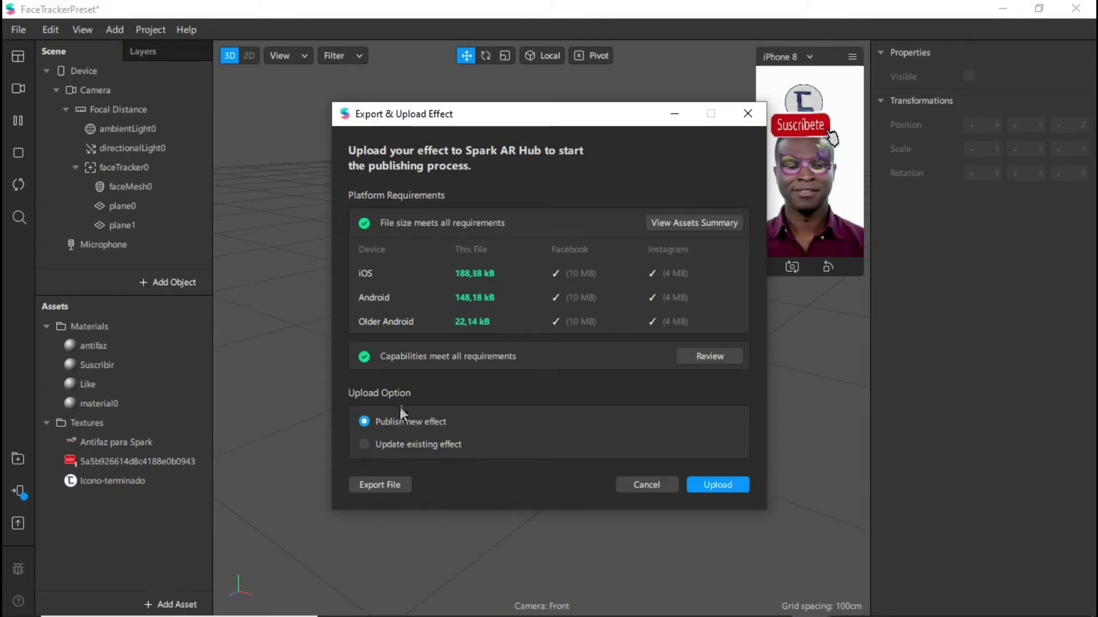
left_click(724, 483)
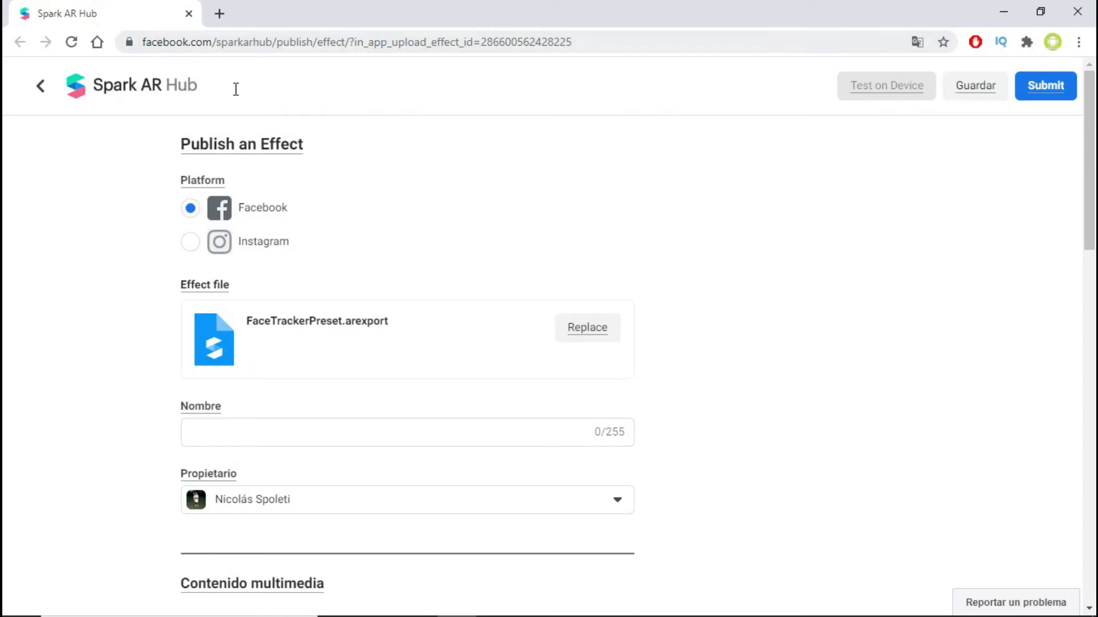
Choose Instagram as the publishing platform and look over the rest of the form.
left_click(192, 242)
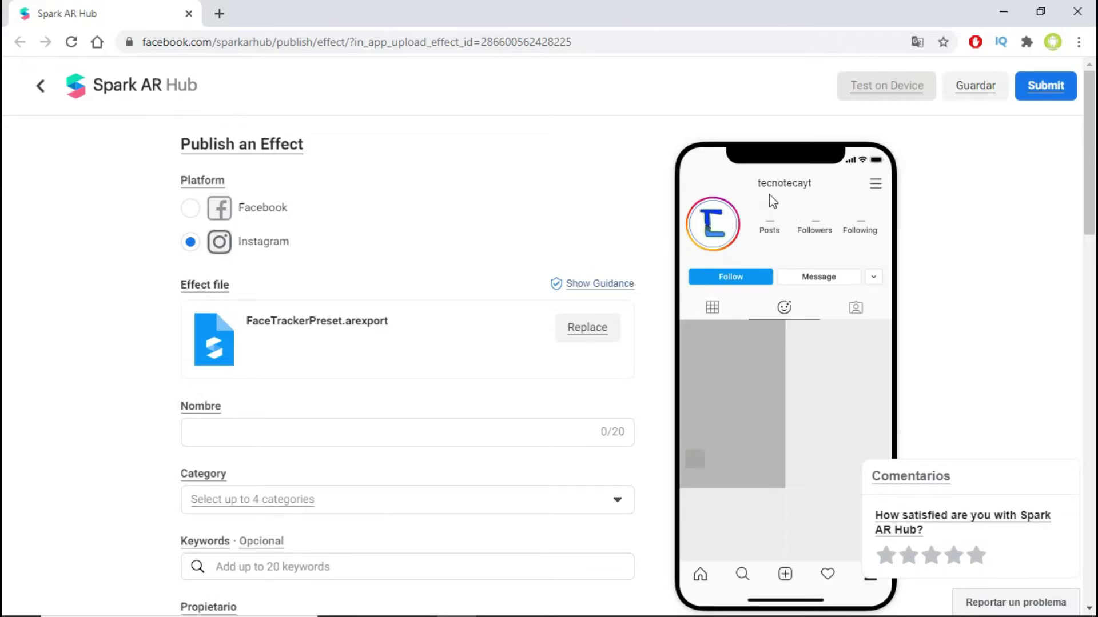
scroll(829, 196, "down", 1)
scroll(811, 196, "up", 1)
left_click_drag(214, 349, 314, 323)
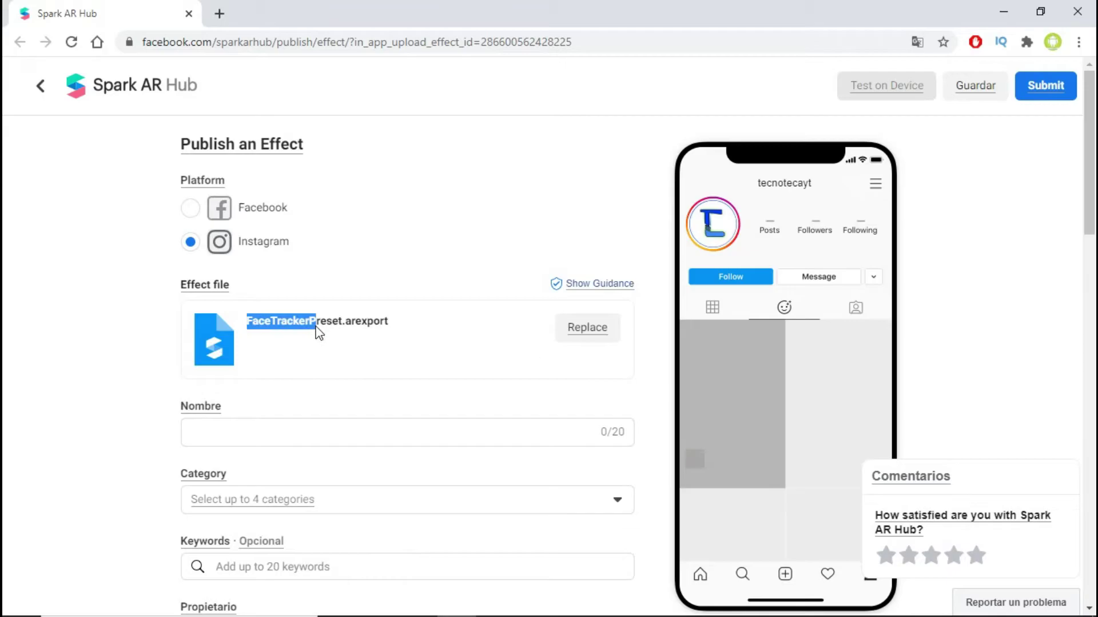
left_click(258, 331)
scroll(334, 368, "down", 2)
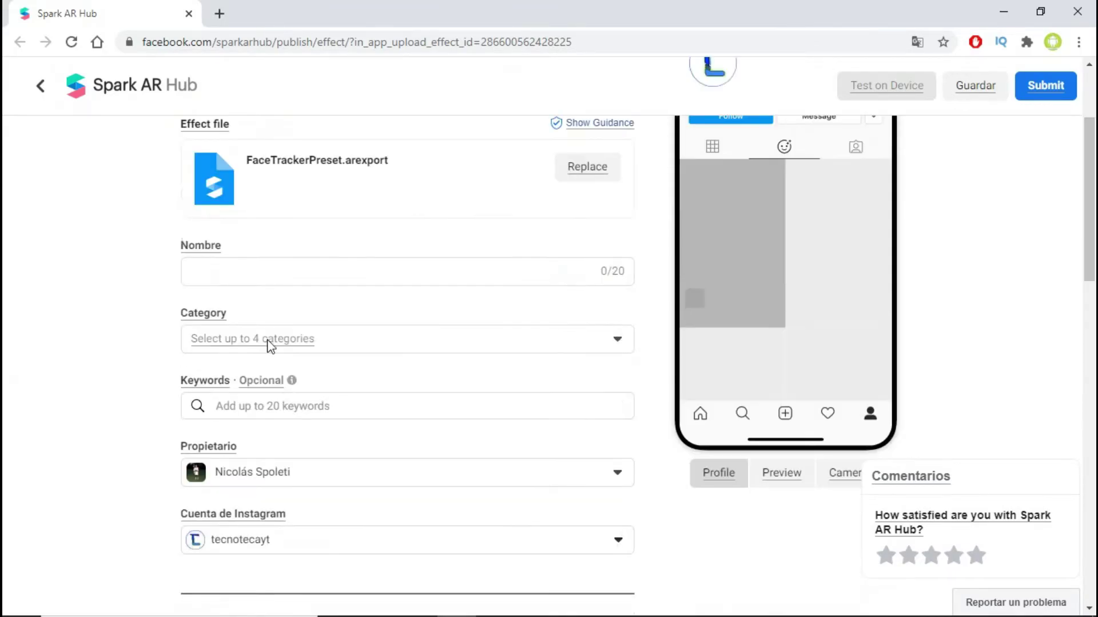
Name the effect Tecnoteca Antifaz and tag it with the Selfies category.
left_click(280, 268)
scroll(280, 268, "up", 1)
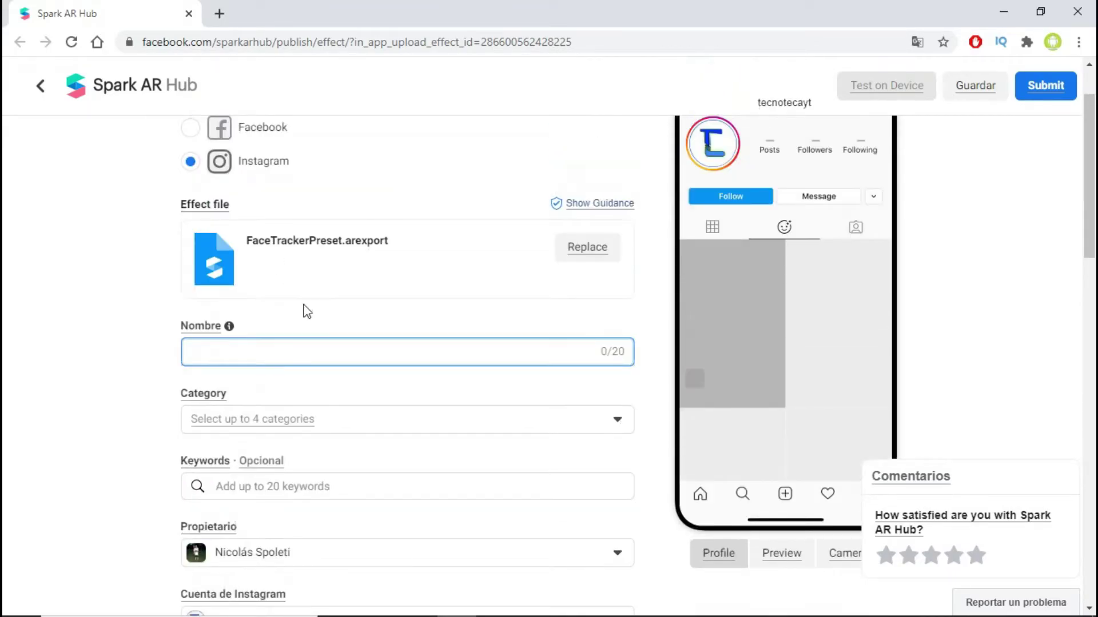
type("AntifazTecnoteca Antifaz")
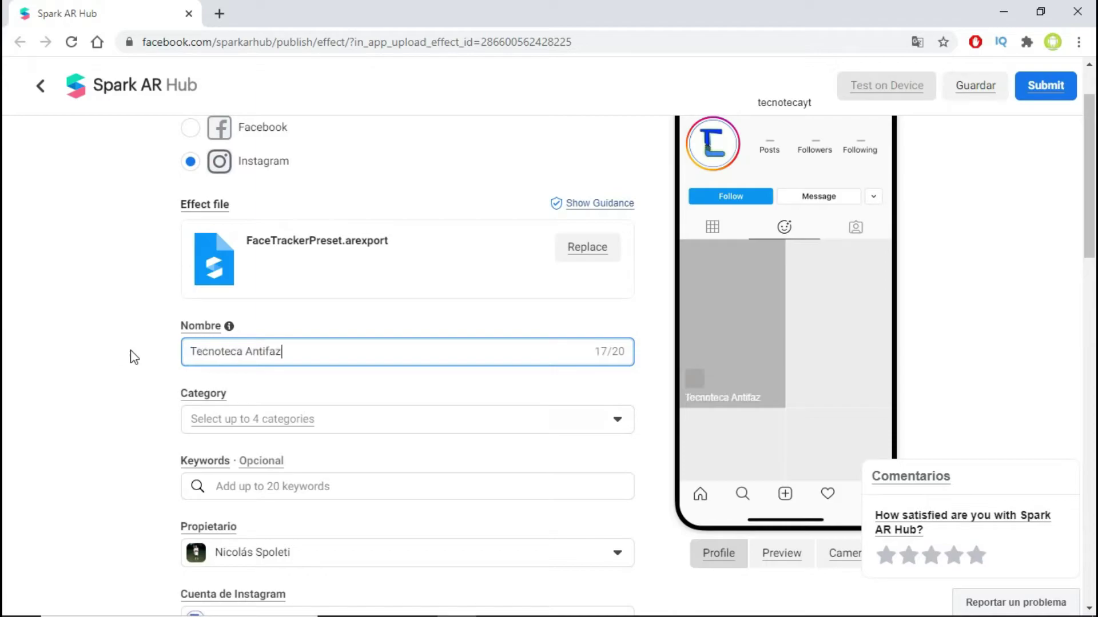
left_click(363, 428)
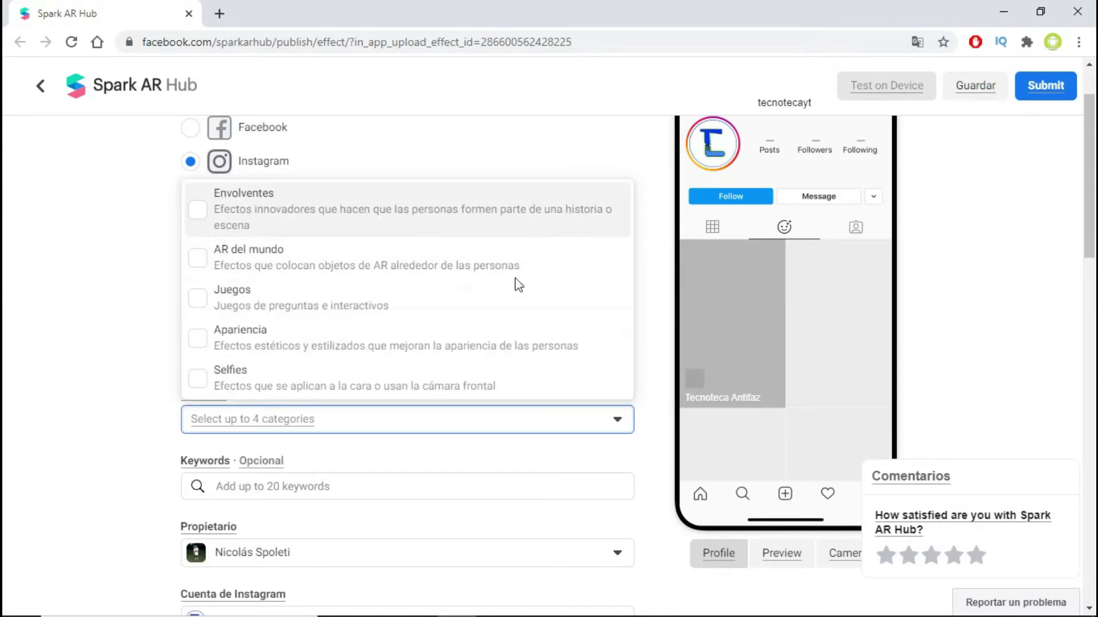
scroll(259, 295, "down", 2)
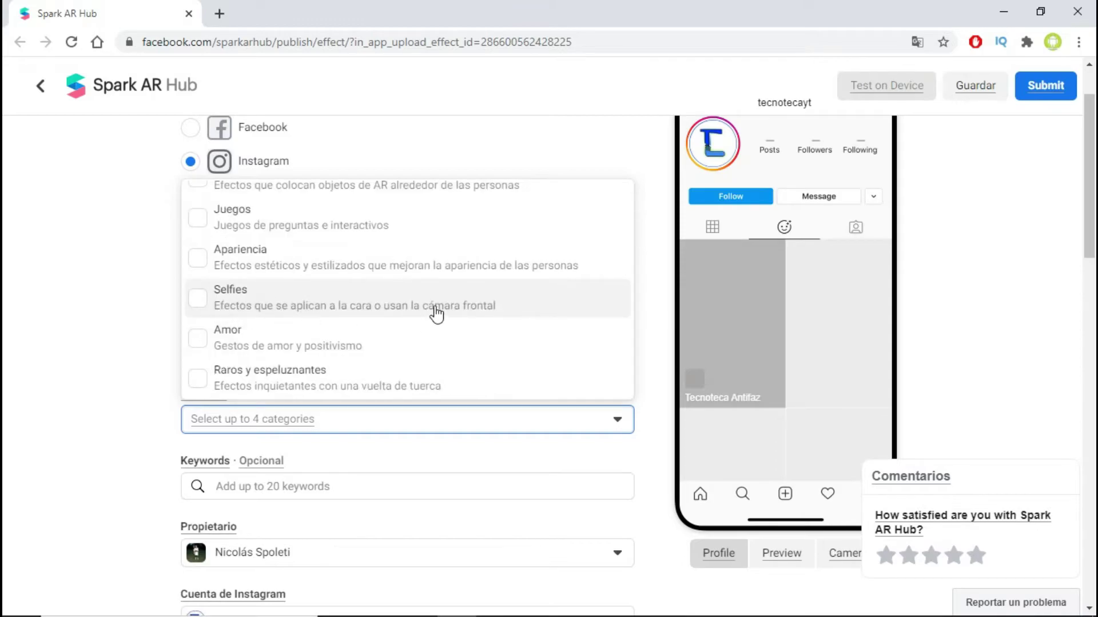
left_click(252, 307)
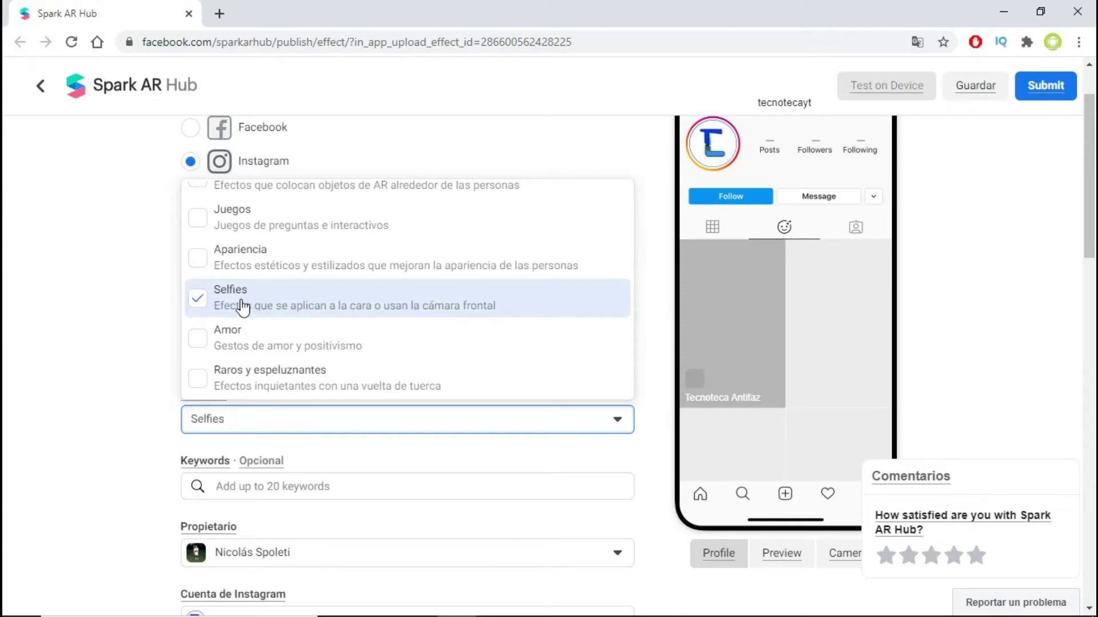
left_click(72, 364)
Enter keywords antifaz, suscripcion, tecnoteca, youtube and scroll down to Contenido multimedia.
left_click(319, 487)
type("a")
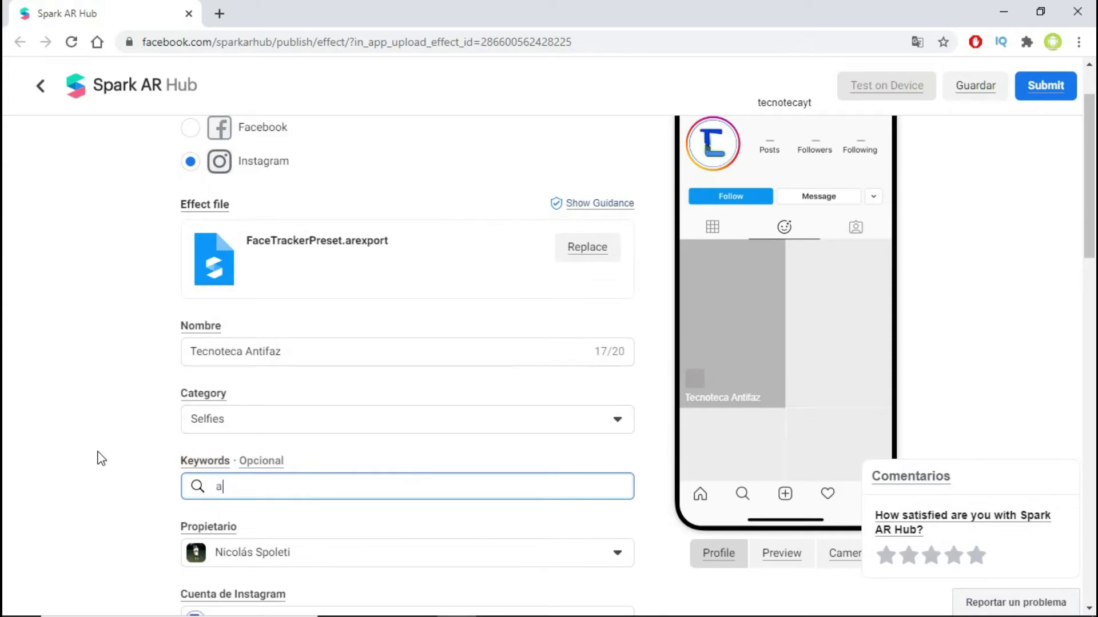
type("ntifaz, ")
type("su")
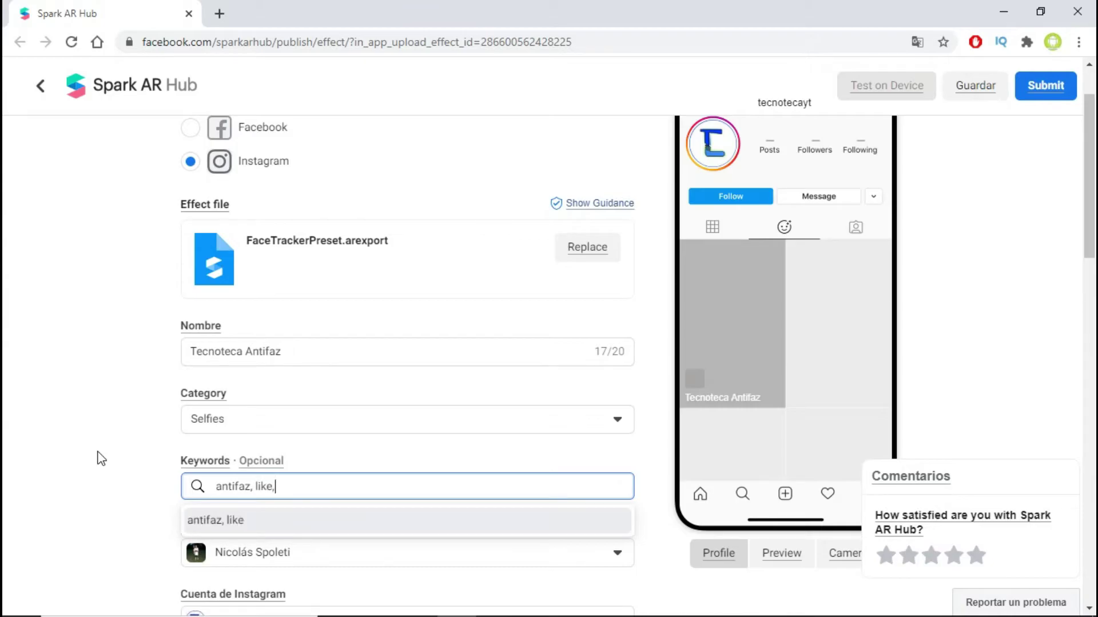
type("scripcion, tecnoteca, youtube,")
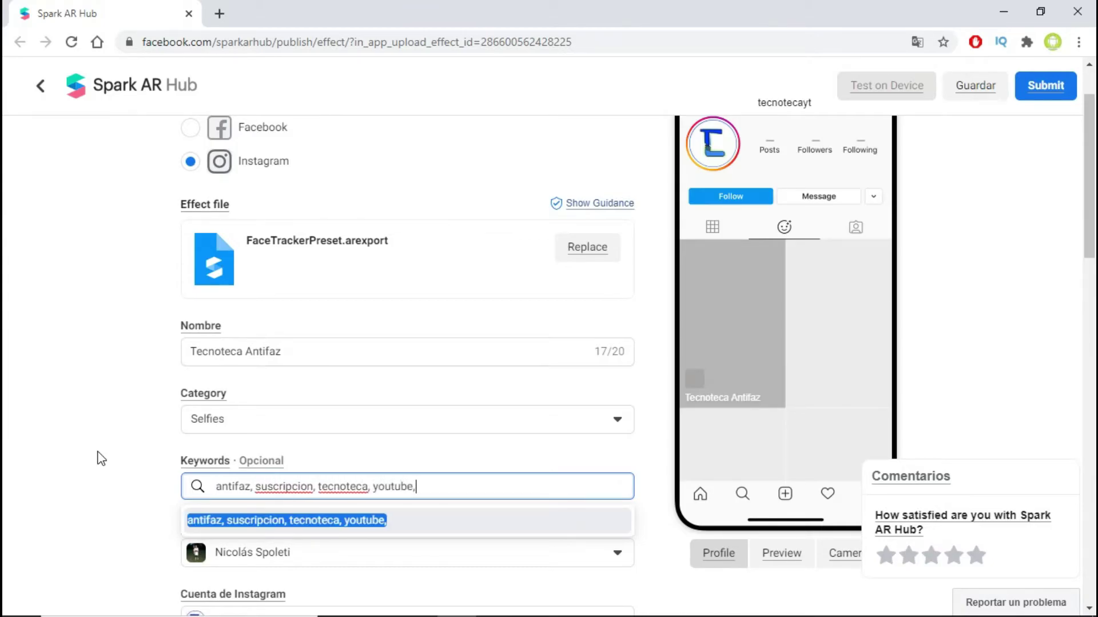
scroll(102, 458, "down", 1)
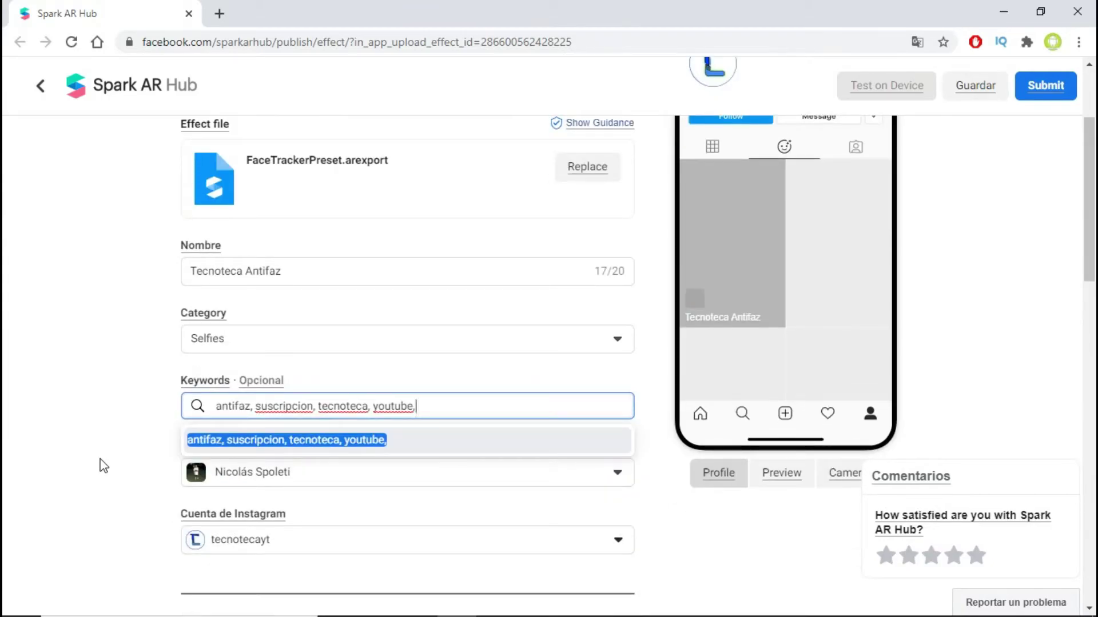
left_click(193, 475)
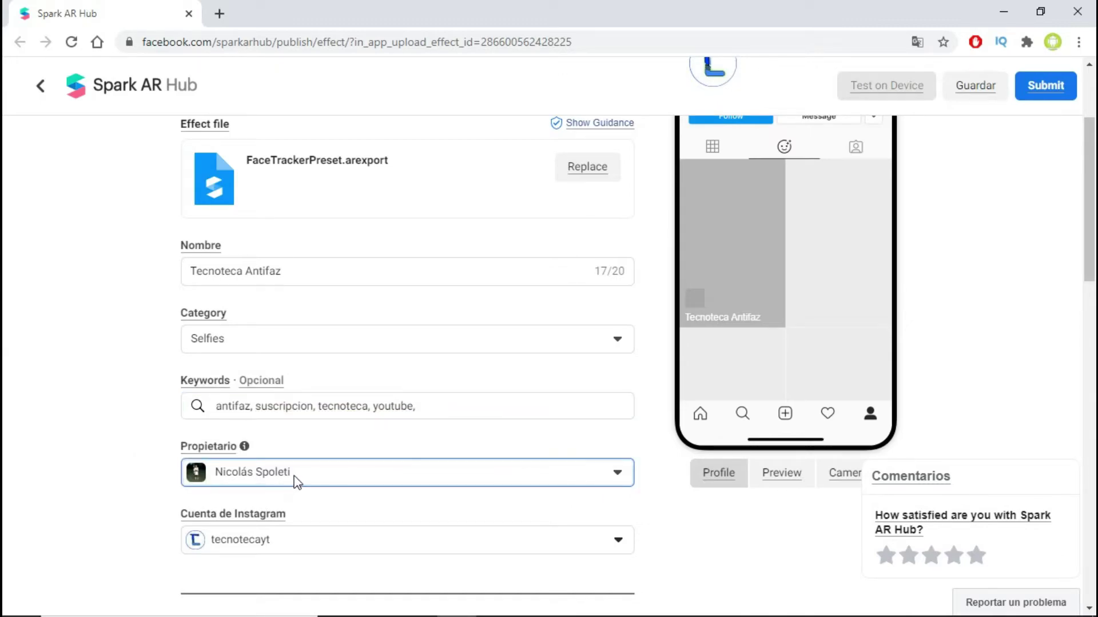
scroll(429, 496, "down", 1)
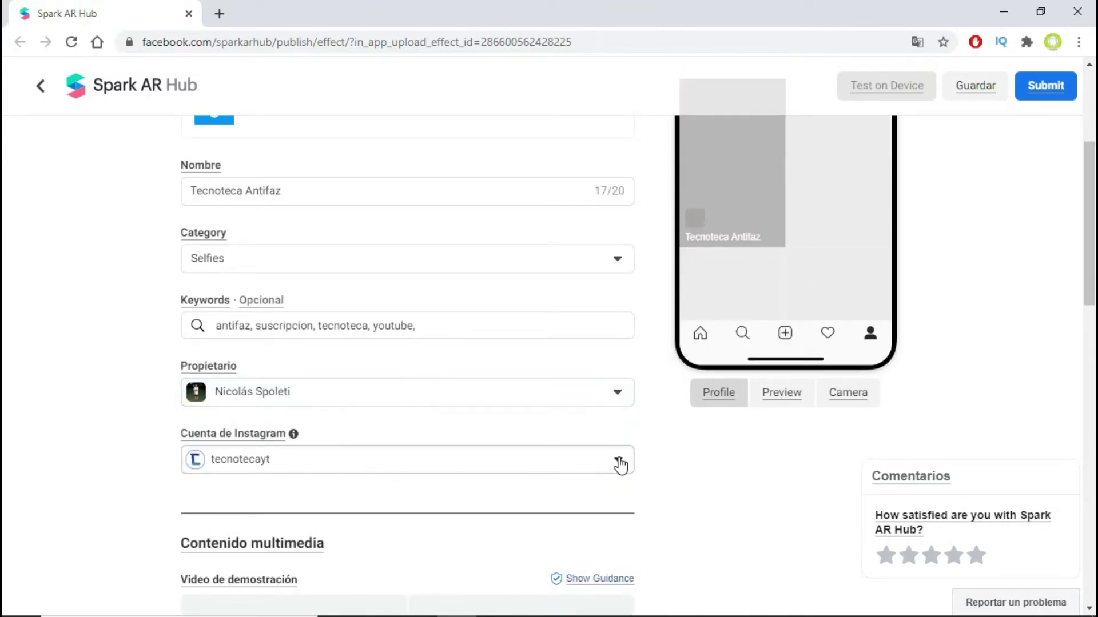
scroll(657, 395, "down", 7)
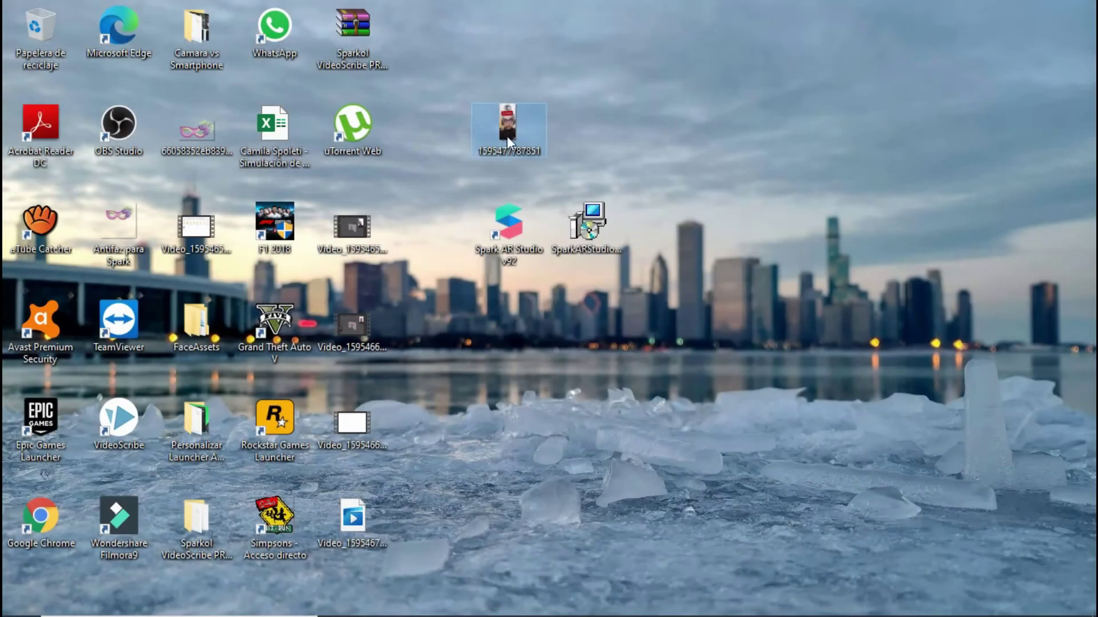
Watch the recorded mask-filter demo clip in Movies & TV, then close the player.
double_click(514, 131)
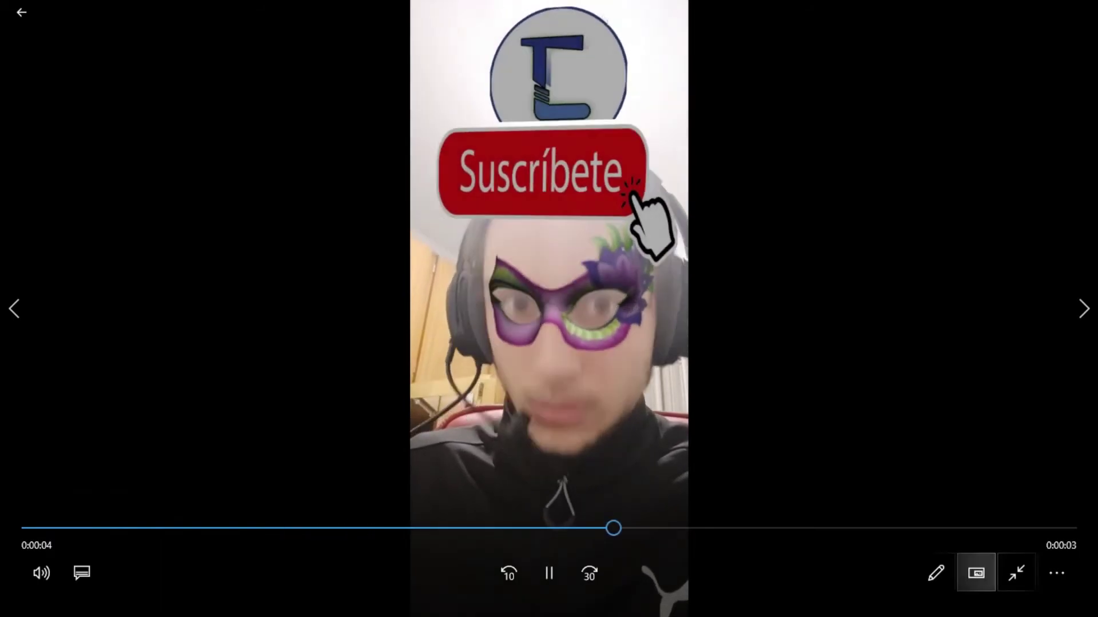
left_click(1016, 573)
left_click(1072, 15)
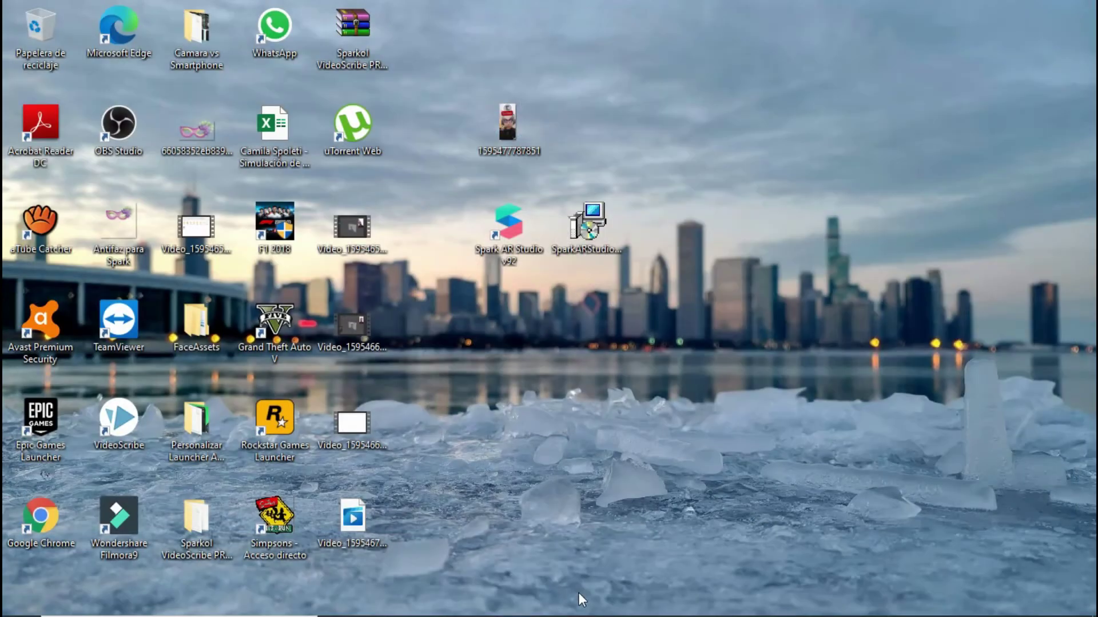
left_click(456, 601)
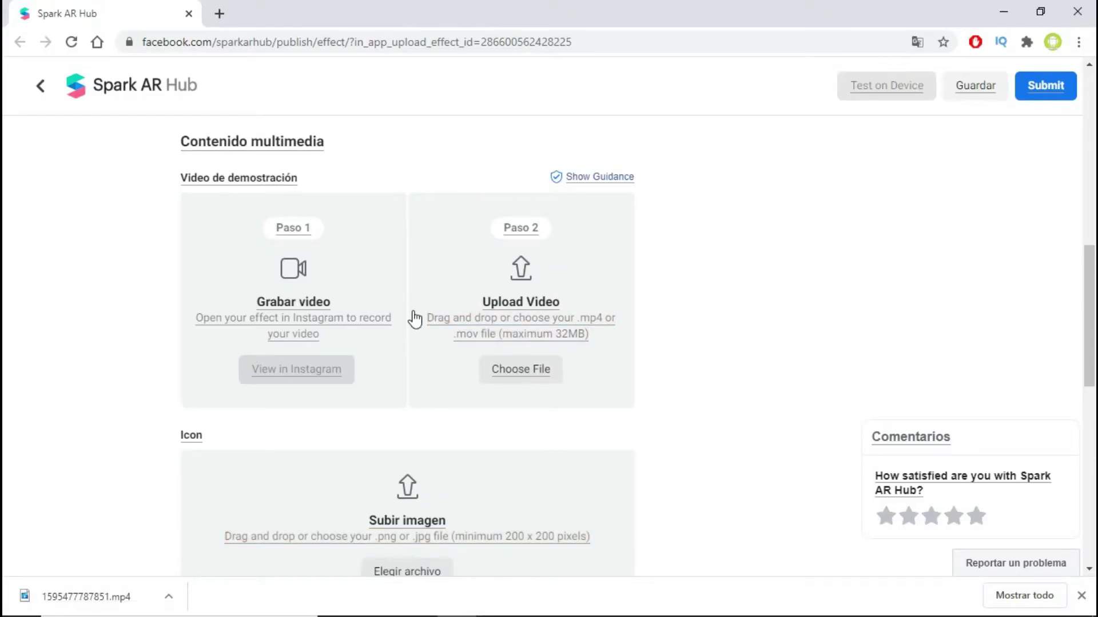
Upload the demo video 1595477787851.mp4 to the effect.
left_click(524, 371)
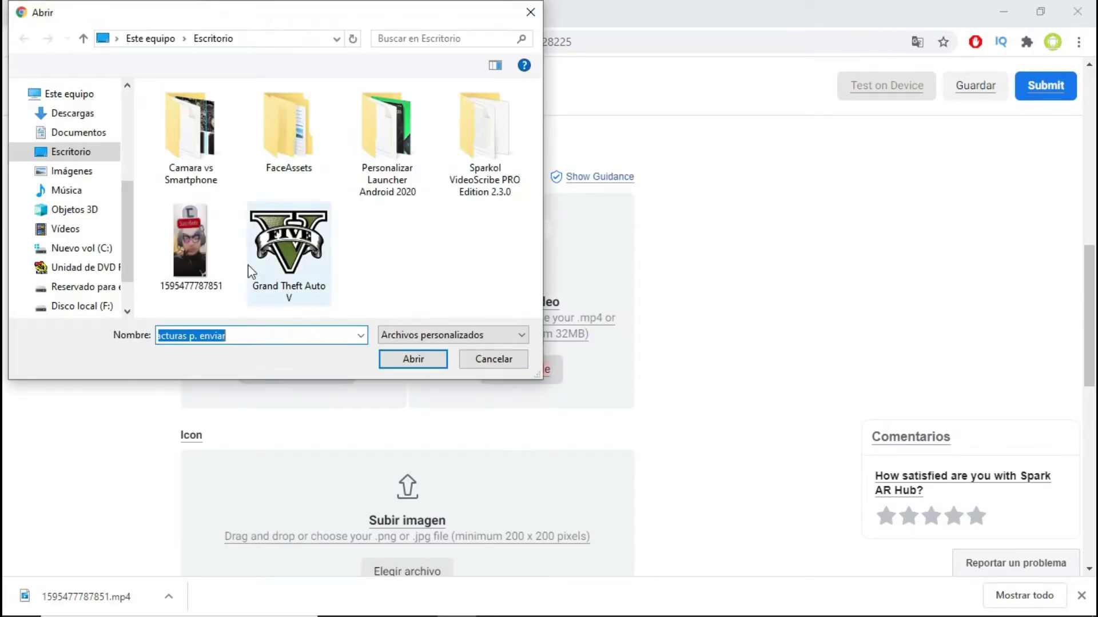
left_click(221, 254)
left_click(414, 359)
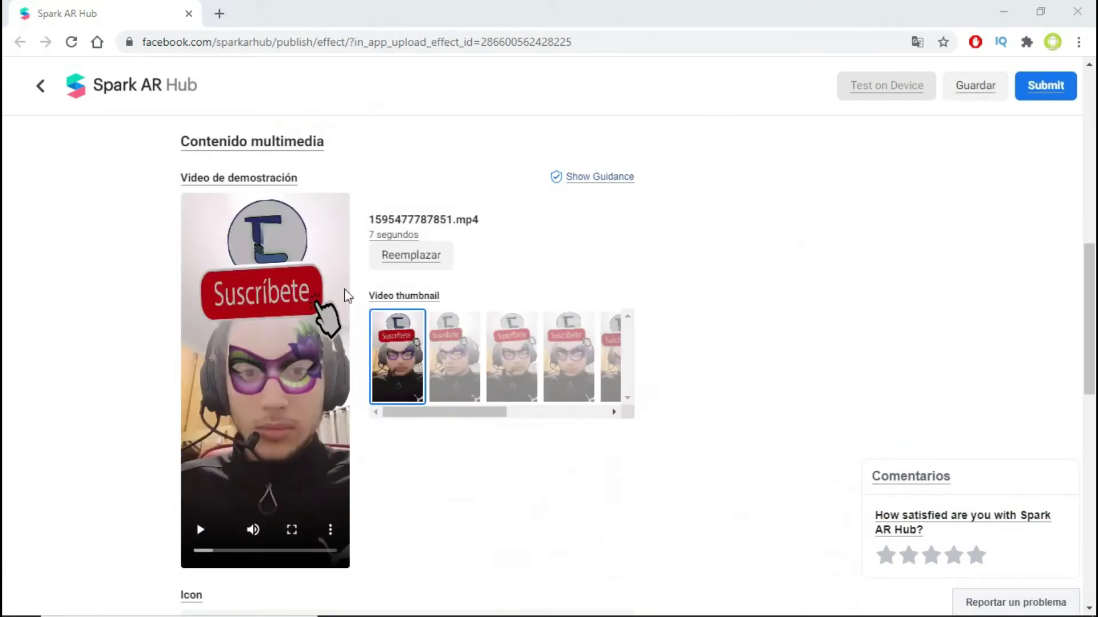
Preview the 7-second video and pick a different frame as its thumbnail.
left_click(203, 530)
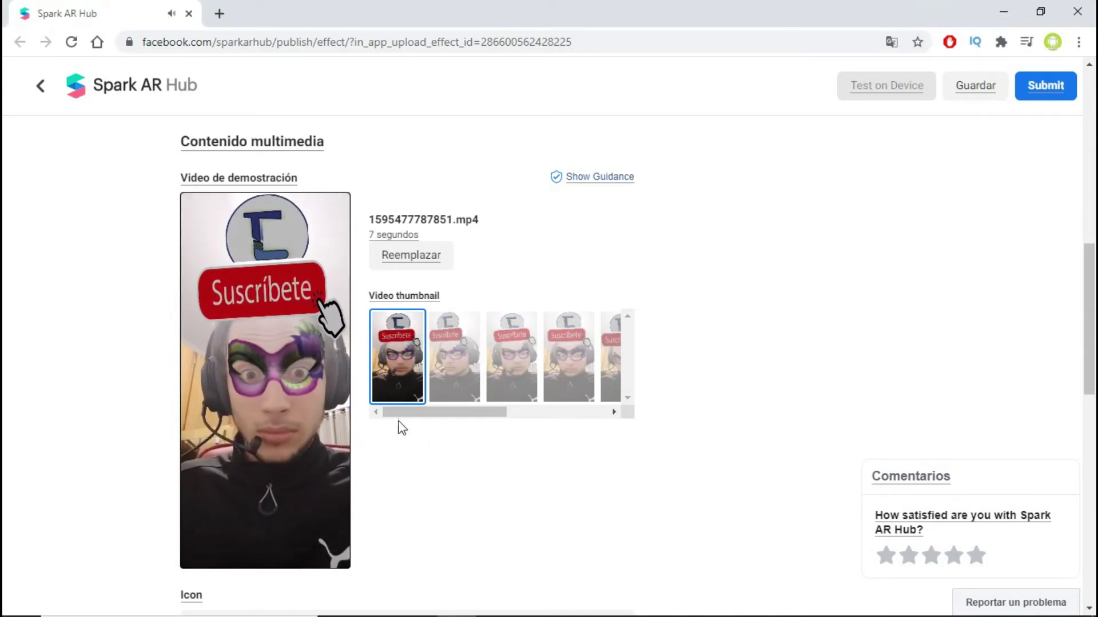
mouse_move(476, 412)
left_mouse_down()
mouse_move(576, 412)
mouse_move(509, 413)
left_mouse_up()
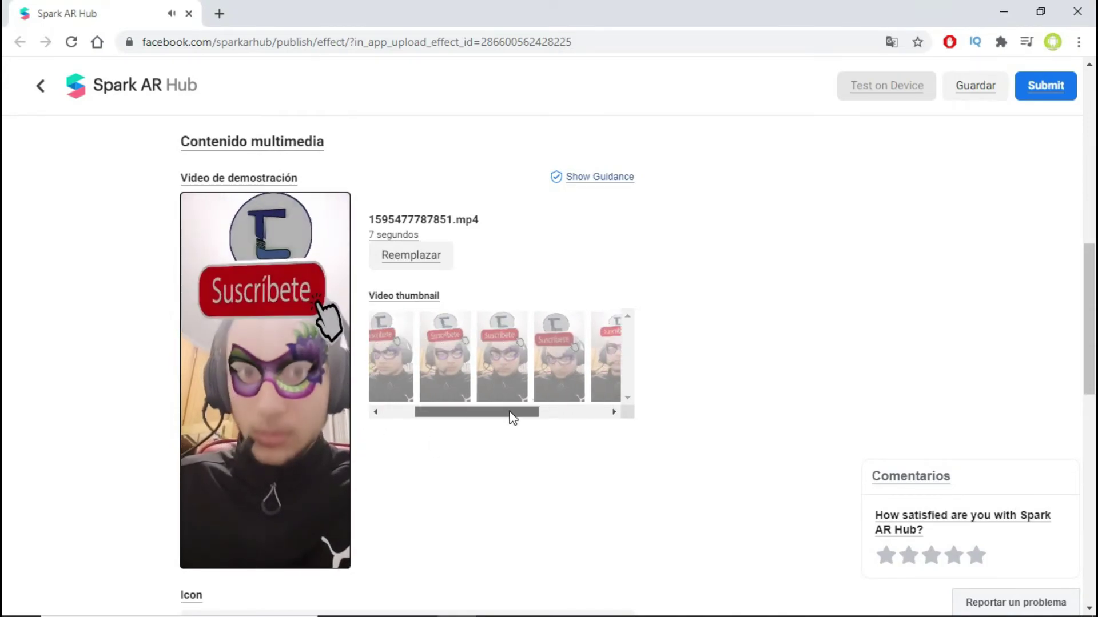
left_click(442, 357)
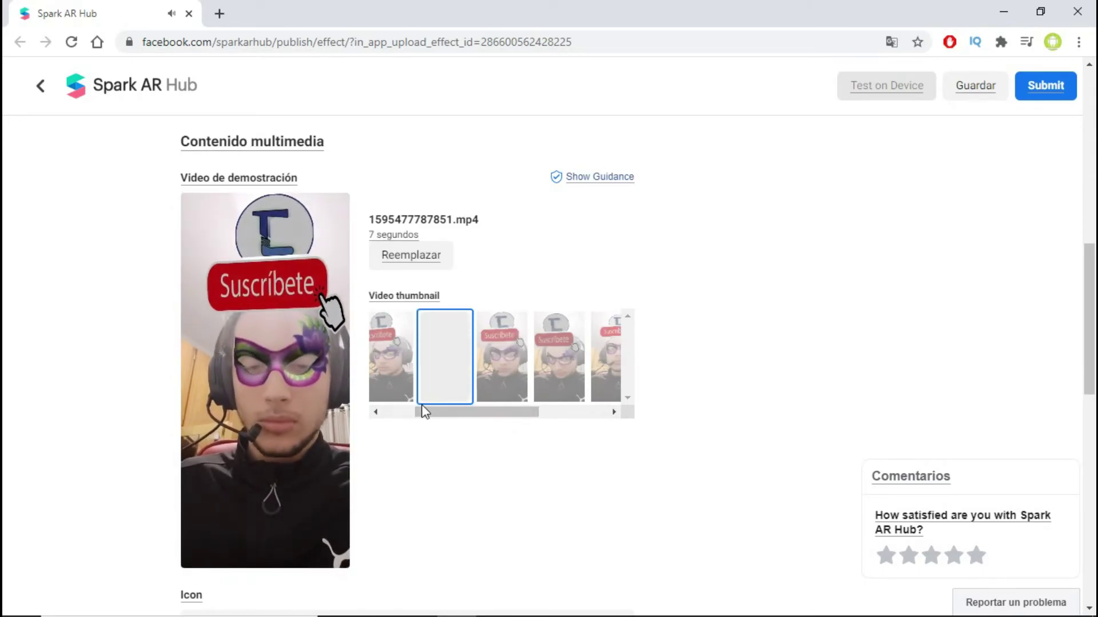
scroll(421, 409, "down", 5)
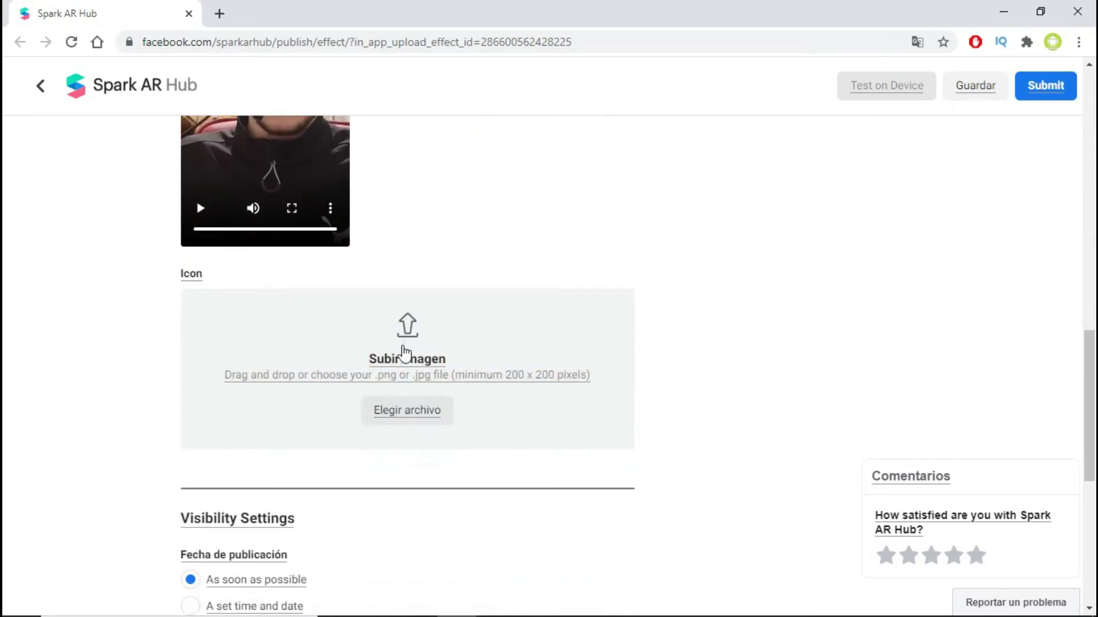
scroll(405, 352, "down", 1)
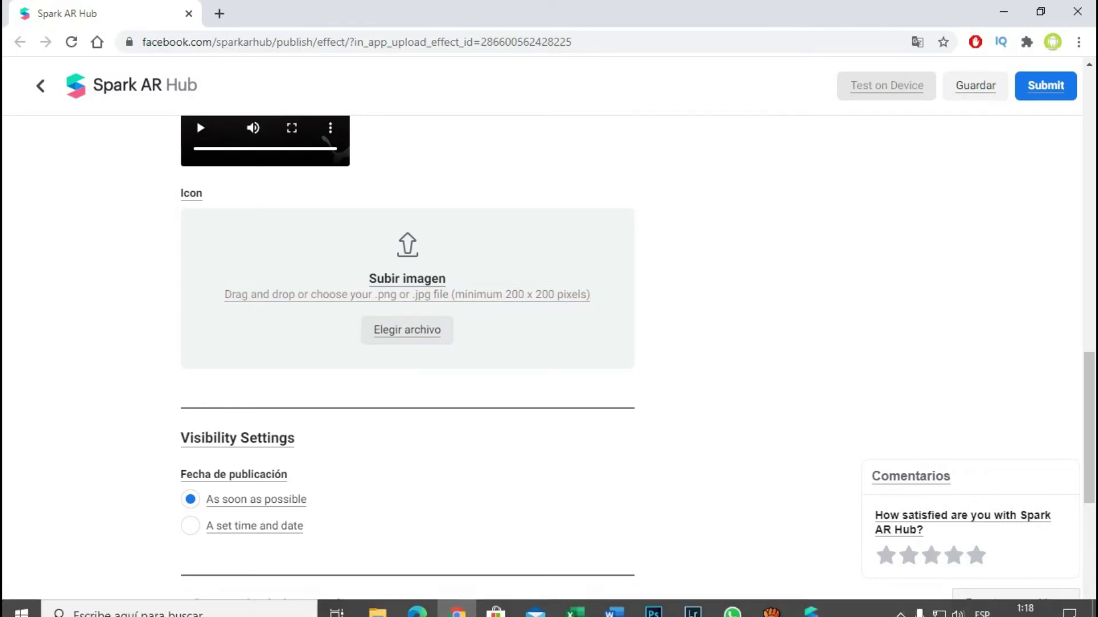
In Photoshop, create a new 200x200 document and unlock its background as a layer.
left_click(654, 601)
left_click(67, 8)
left_click(70, 29)
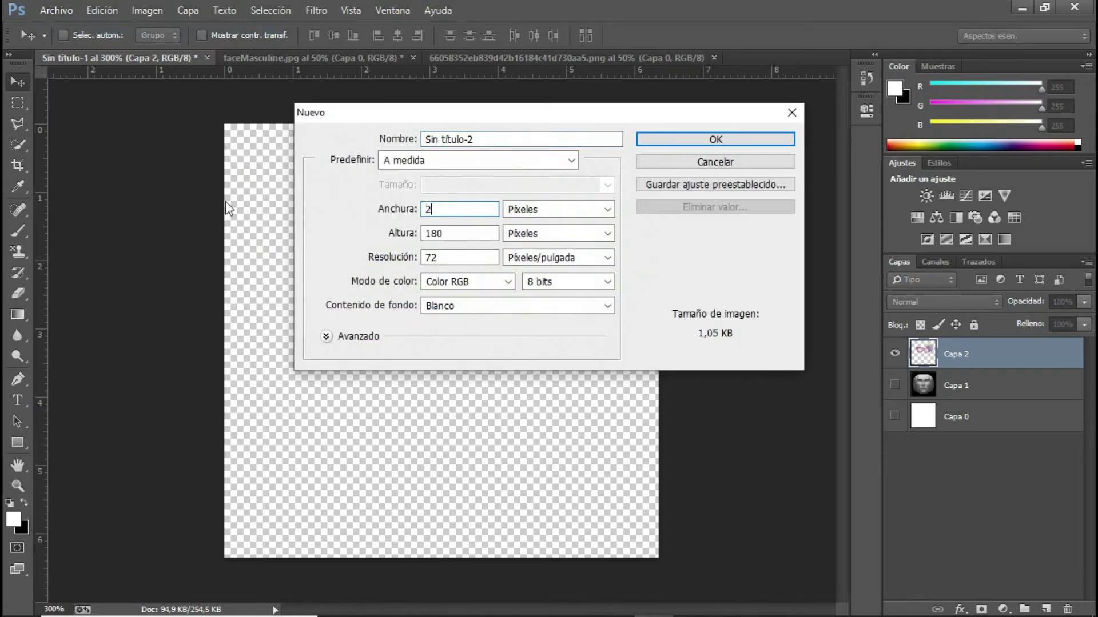
left_click(741, 145)
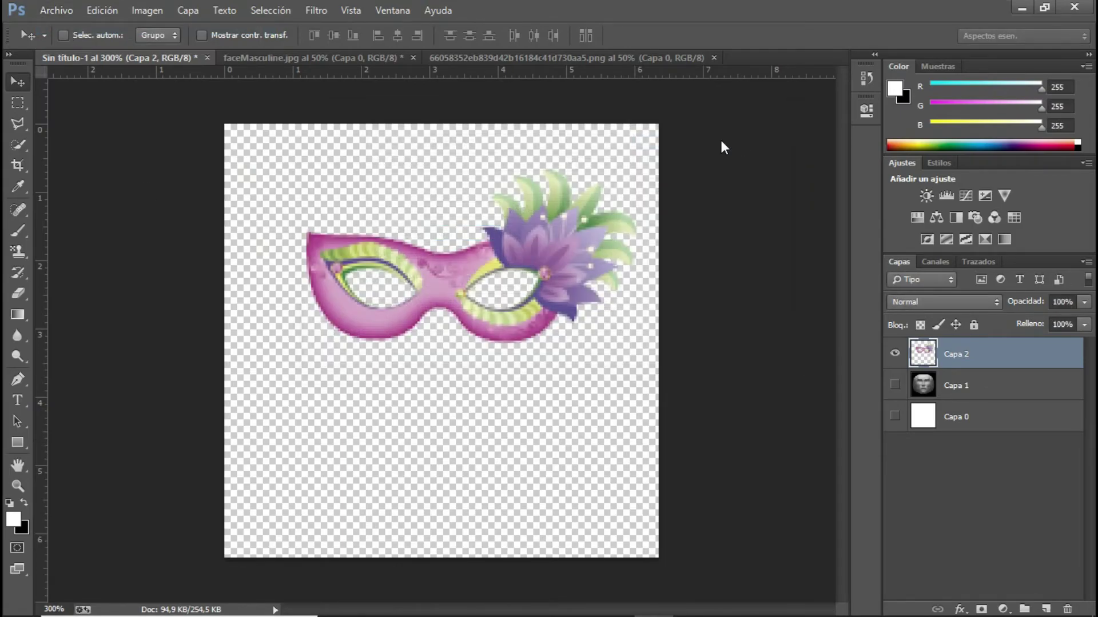
double_click(1072, 369)
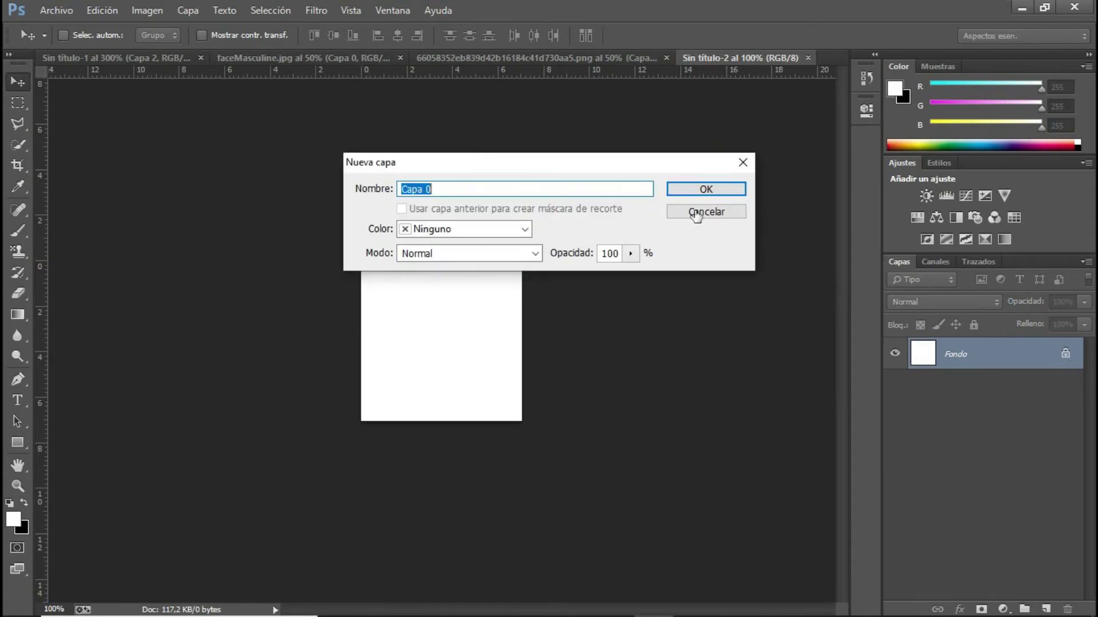
key("Return")
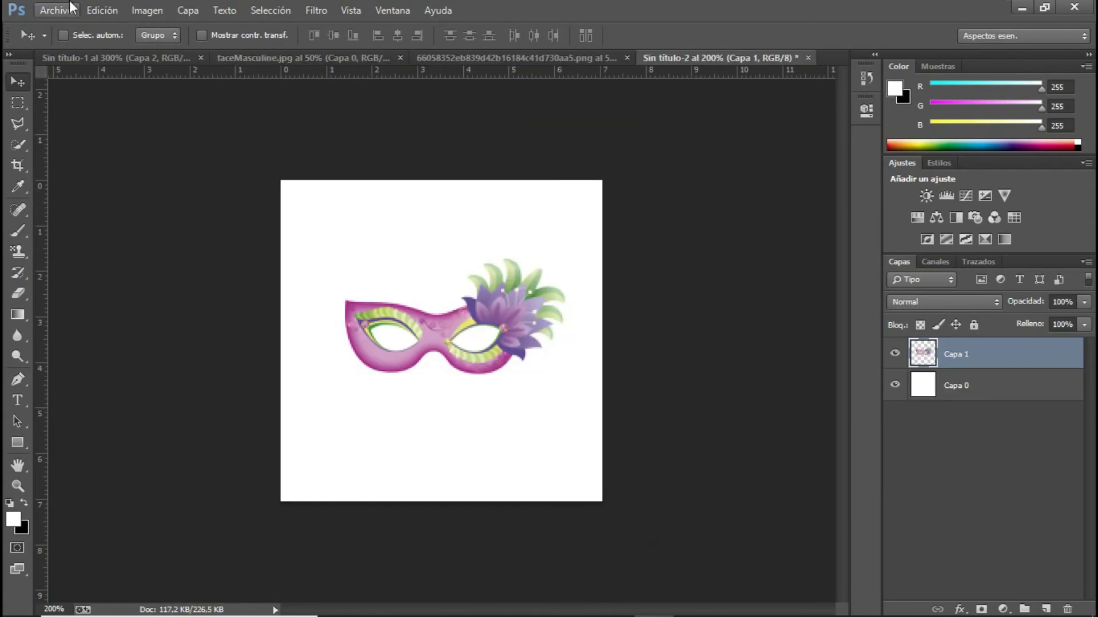
Place the Icono-terminado.png logo in the top-left corner of the canvas.
left_click(71, 7)
left_click(70, 43)
left_click(498, 358)
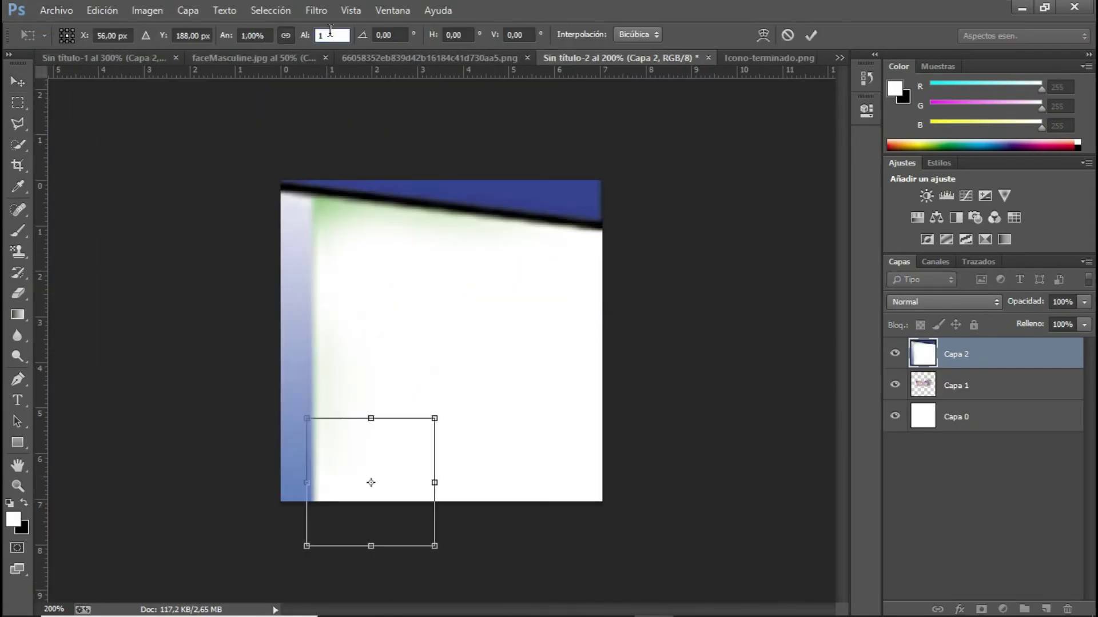
mouse_move(392, 296)
left_mouse_down()
mouse_move(457, 231)
mouse_move(566, 207)
mouse_move(309, 207)
left_mouse_up()
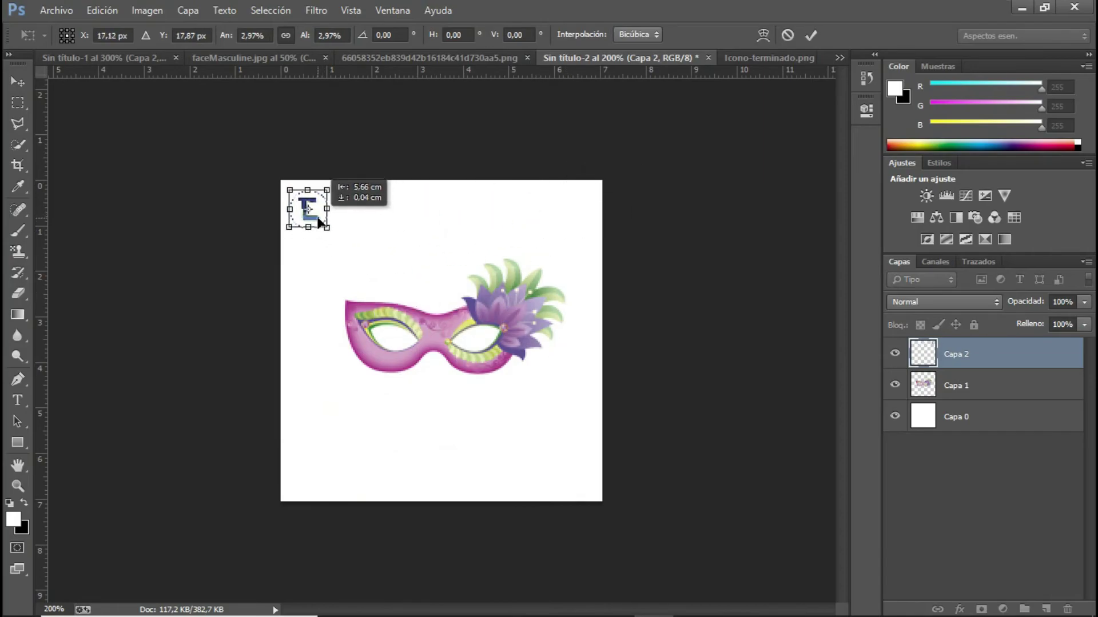
key("Return")
key("g")
Add a green gradient background layer beneath the mask.
left_click(120, 36)
left_click(70, 35)
double_click(595, 385)
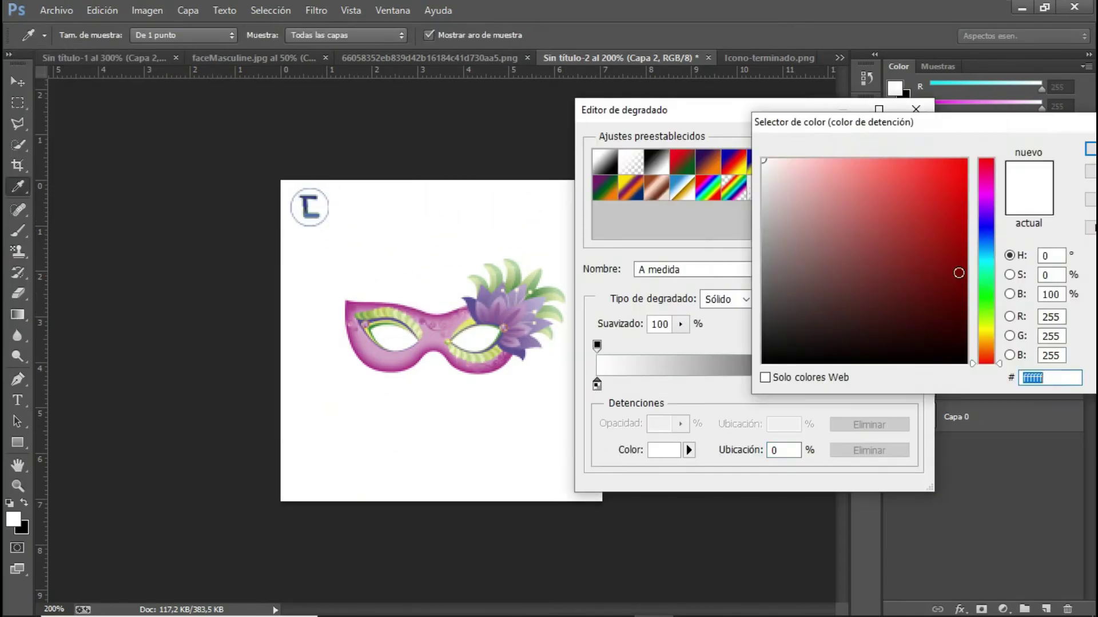
key("Return")
left_click(642, 448)
key("Return")
left_click(900, 142)
left_click(968, 416)
key("ctrl+shift+alt+n")
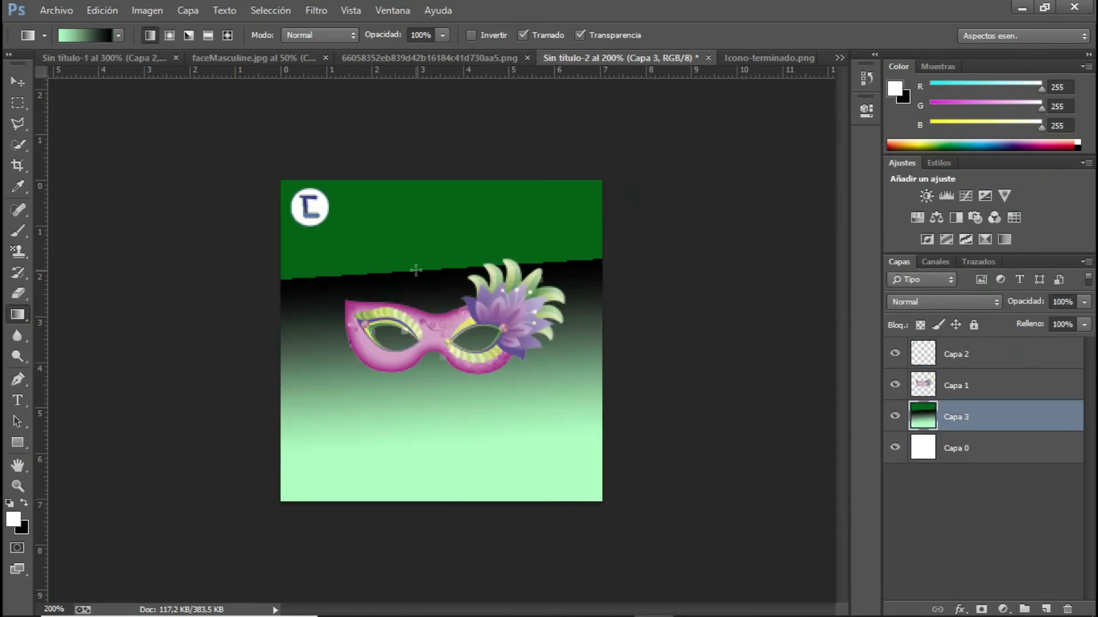
left_click_drag(400, 523, 435, 140)
left_click_drag(446, 457, 443, 25)
Change the gradient's right stop to purple and refill the background green-to-purple.
left_click(84, 36)
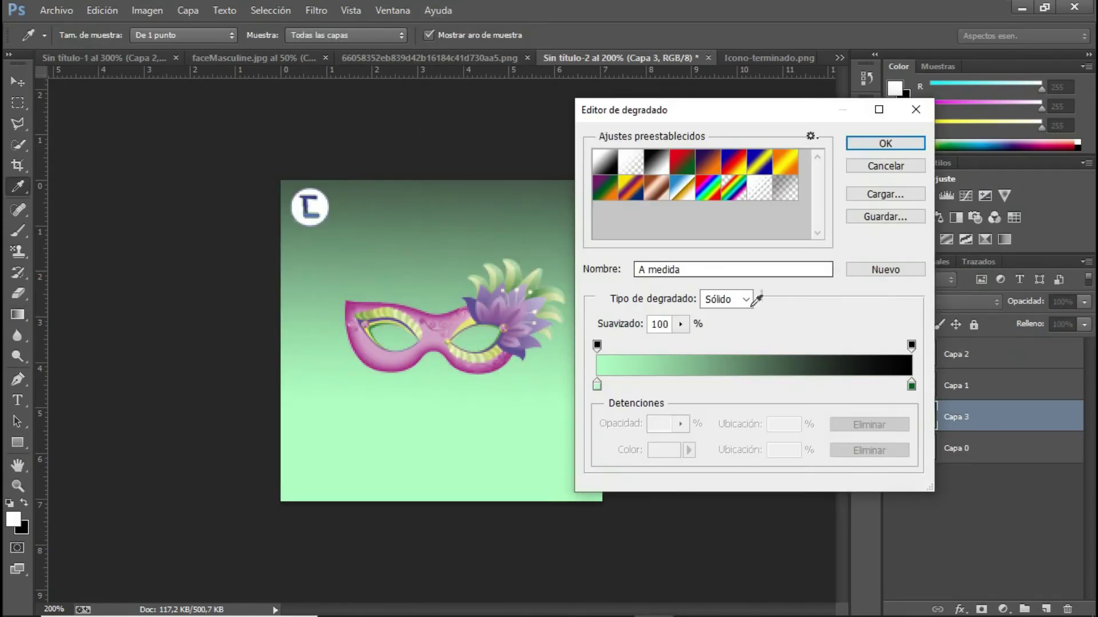
left_click(911, 385)
double_click(912, 384)
key("Return")
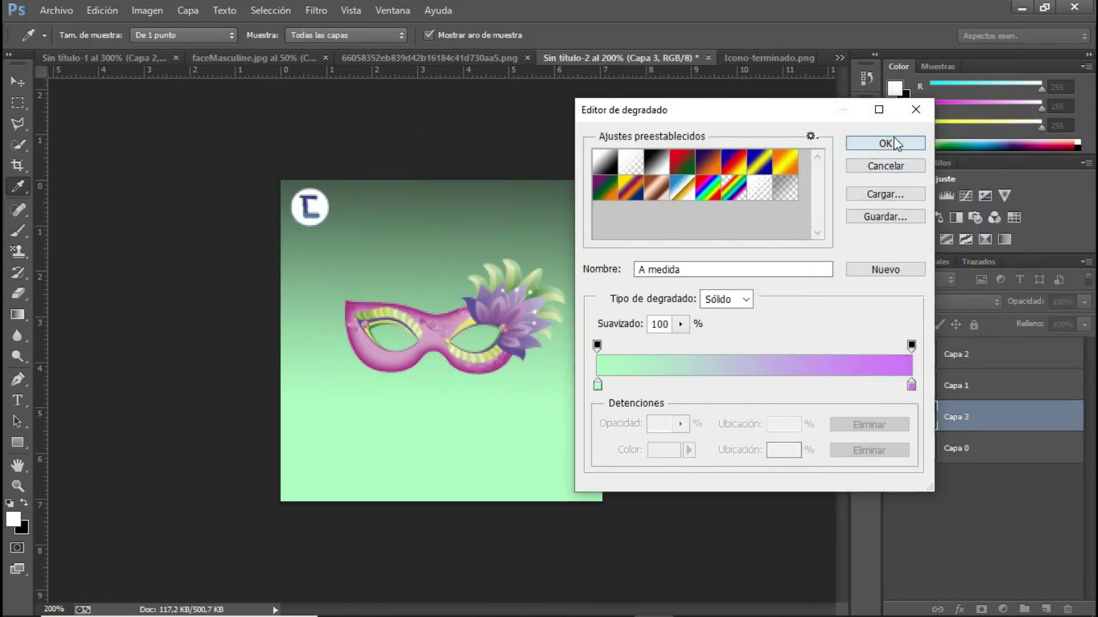
left_click(885, 143)
left_click_drag(429, 454, 429, 228)
Save the icon as JPEG 'icono para filtro' at maximum quality.
left_click(56, 9)
left_click(149, 189)
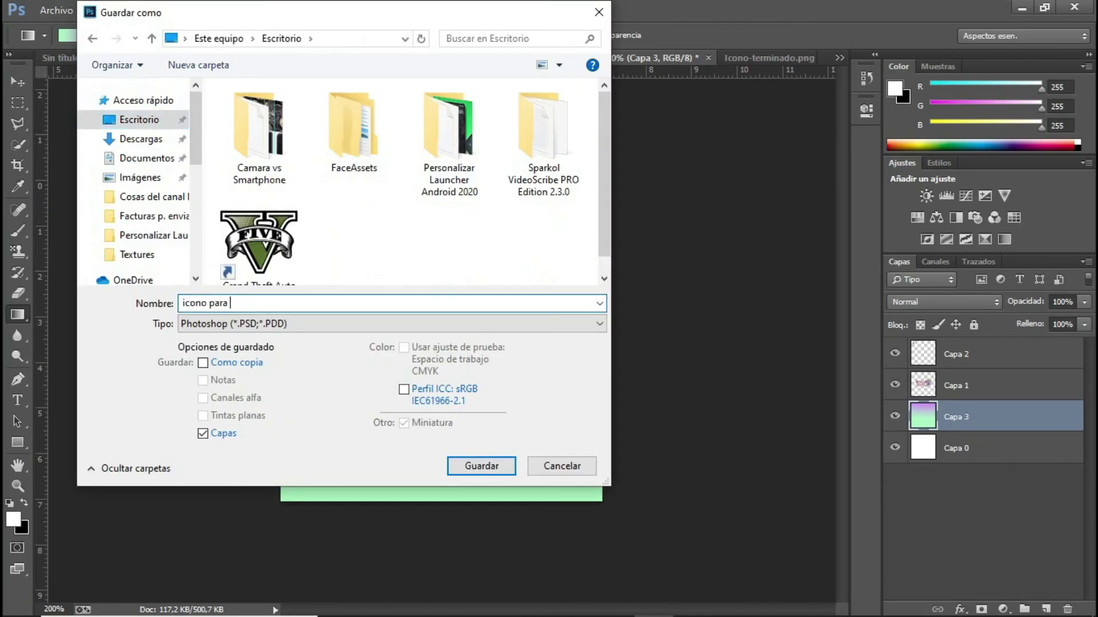
left_click(366, 323)
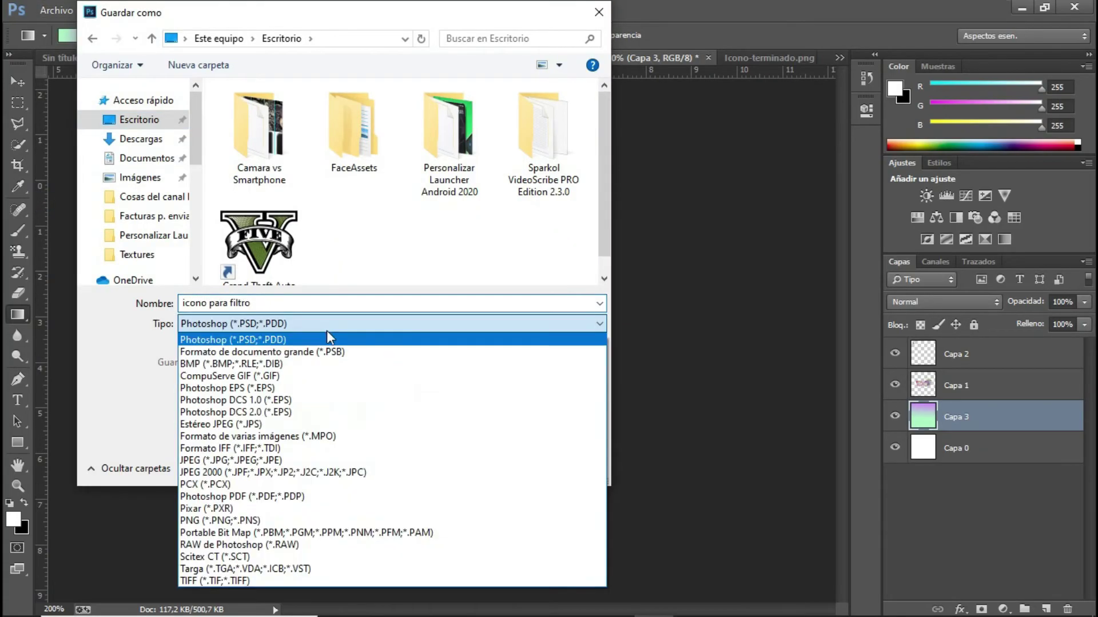
left_click(366, 460)
left_click(500, 468)
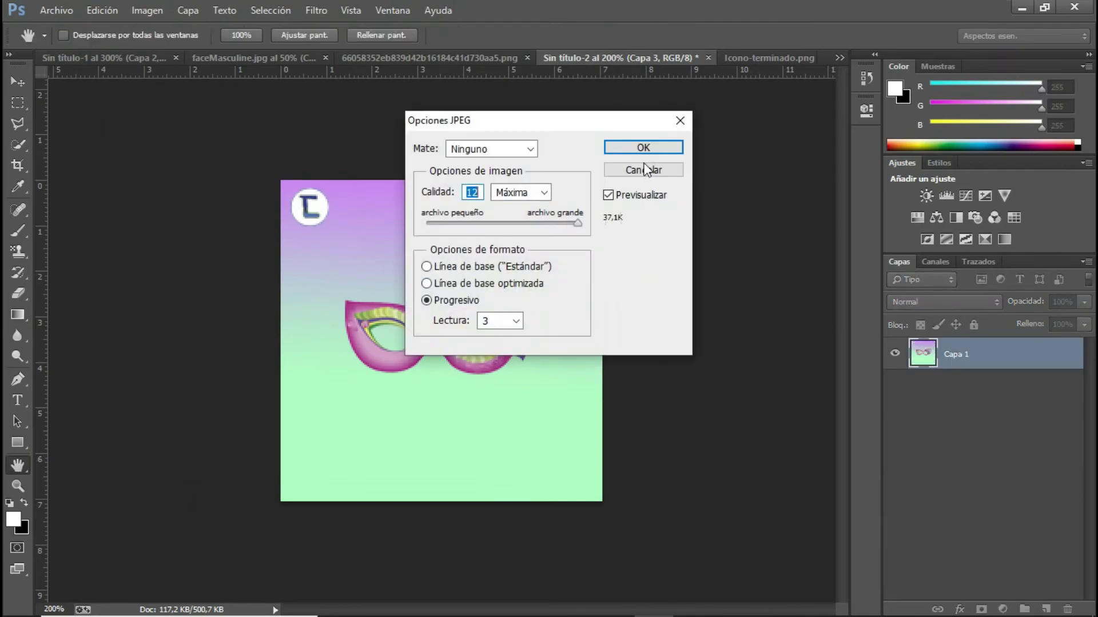
left_click(643, 147)
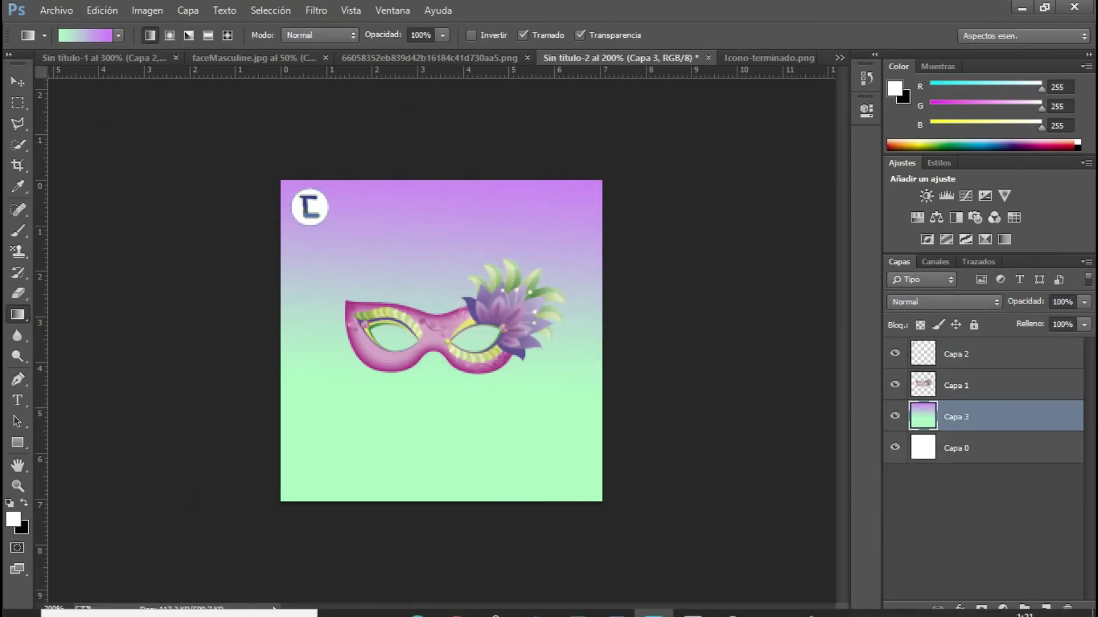
left_click(456, 601)
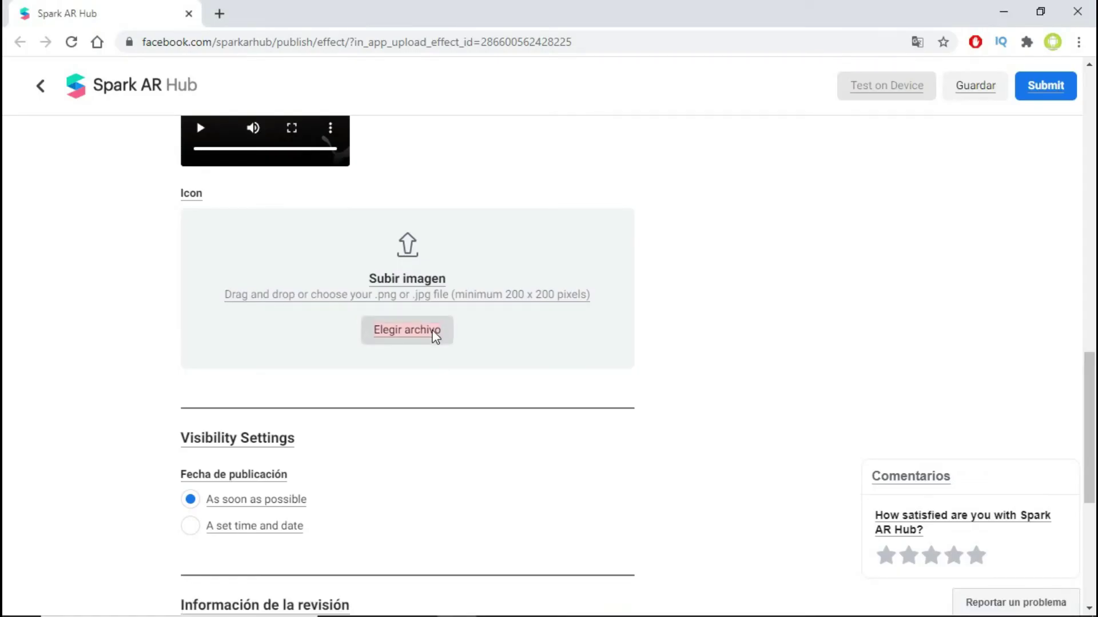
Upload 'icono para filtro' as the effect icon and confirm the 200x200 crop.
left_click(436, 335)
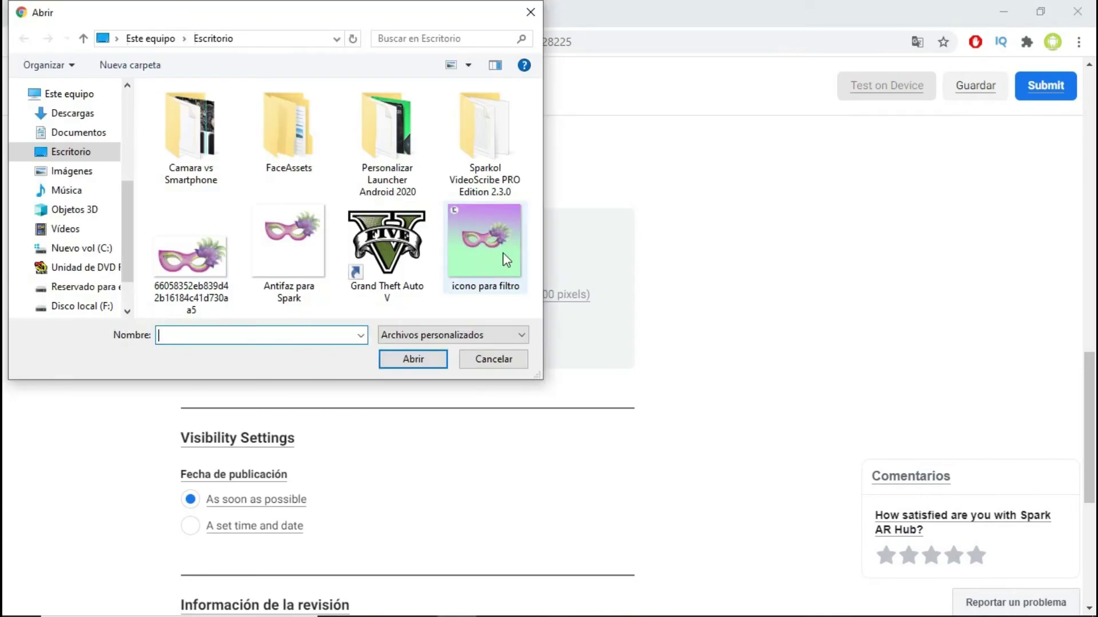
left_click(483, 252)
left_click(435, 363)
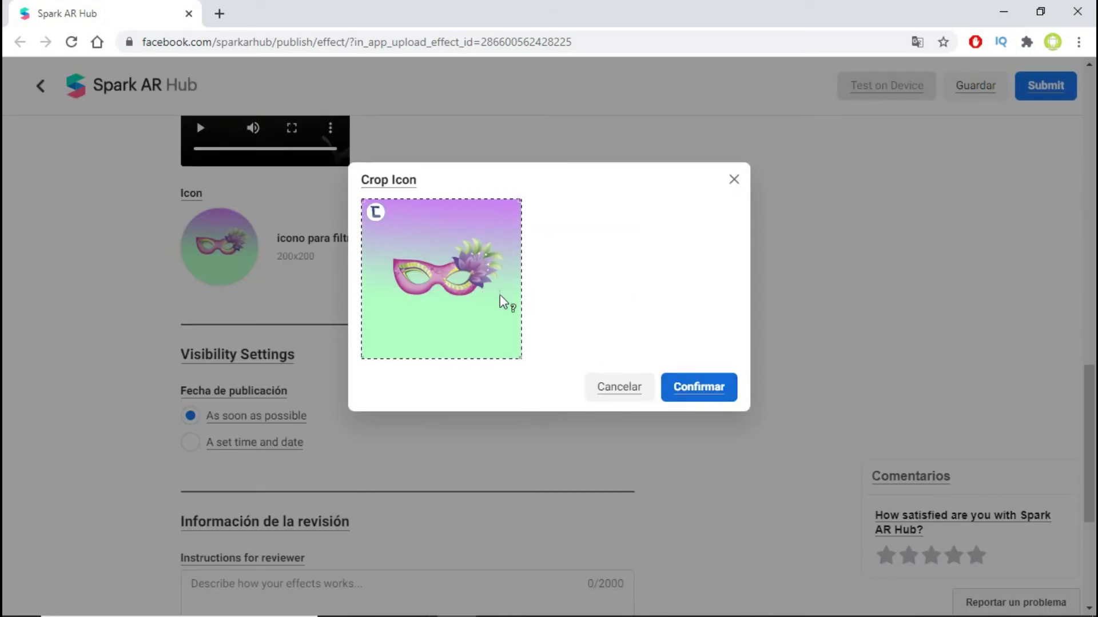
left_click_drag(476, 291, 697, 382)
left_click(698, 383)
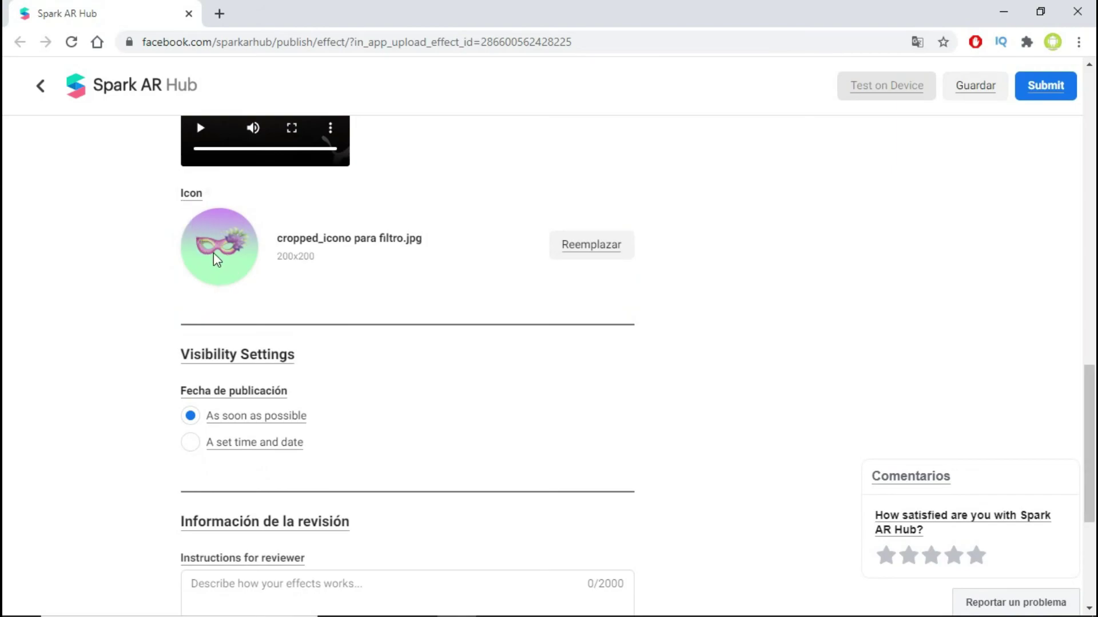
Scroll to the end of the form and start the Instructions for reviewer entry.
scroll(384, 370, "down", 1)
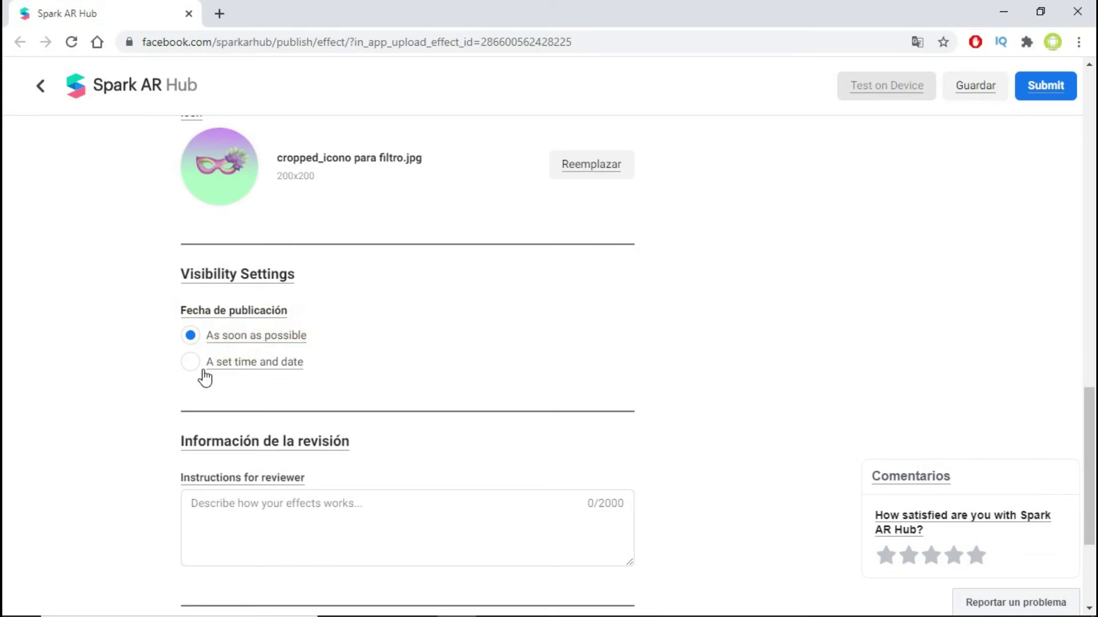
scroll(269, 309, "down", 1)
scroll(272, 310, "down", 1)
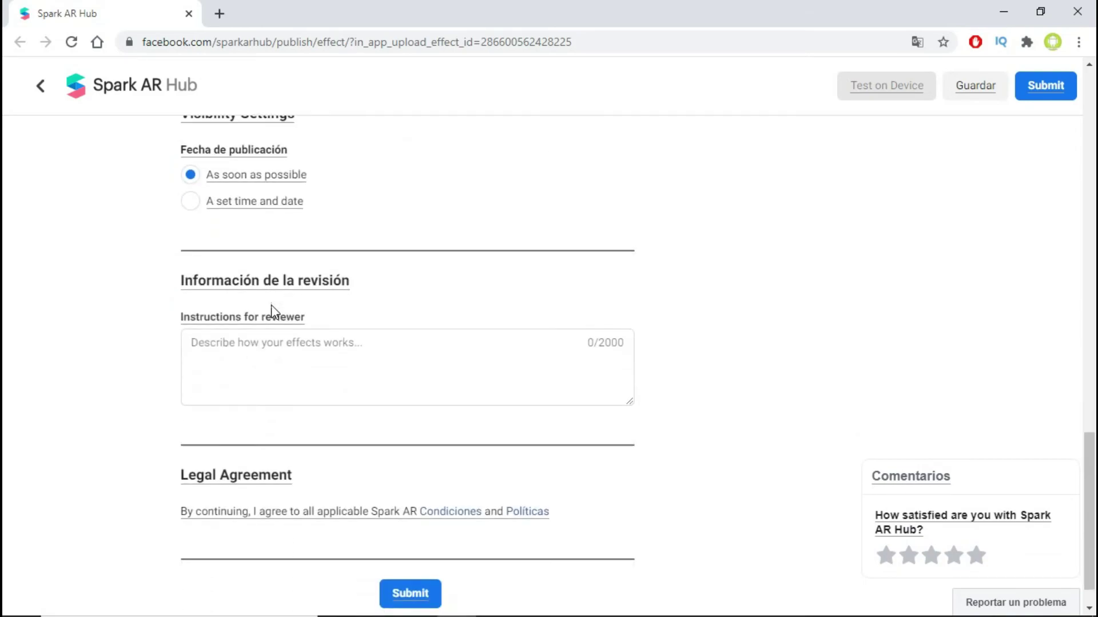
left_click(524, 375)
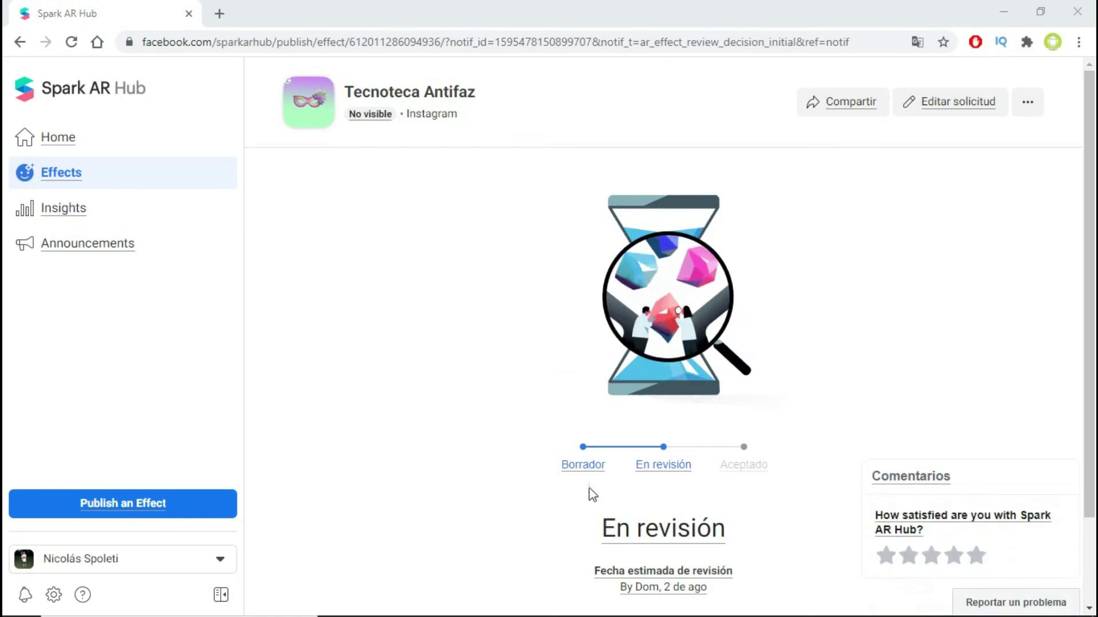
Look over the review status page, then go to Insights statistics.
scroll(683, 475, "down", 1)
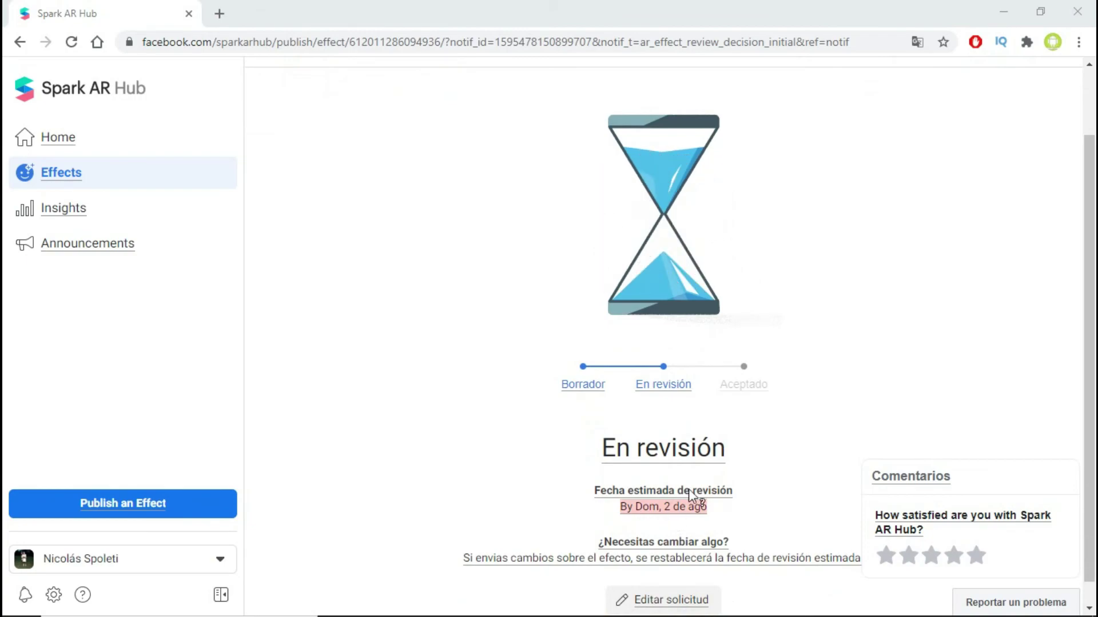
scroll(752, 440, "down", 1)
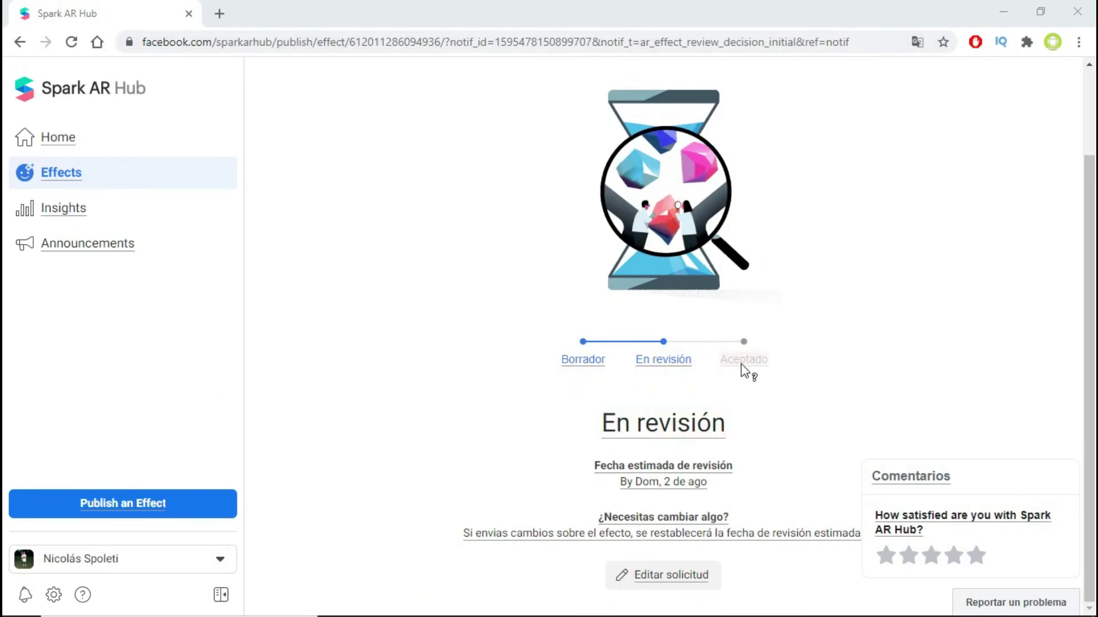
scroll(743, 370, "up", 2)
left_click(126, 208)
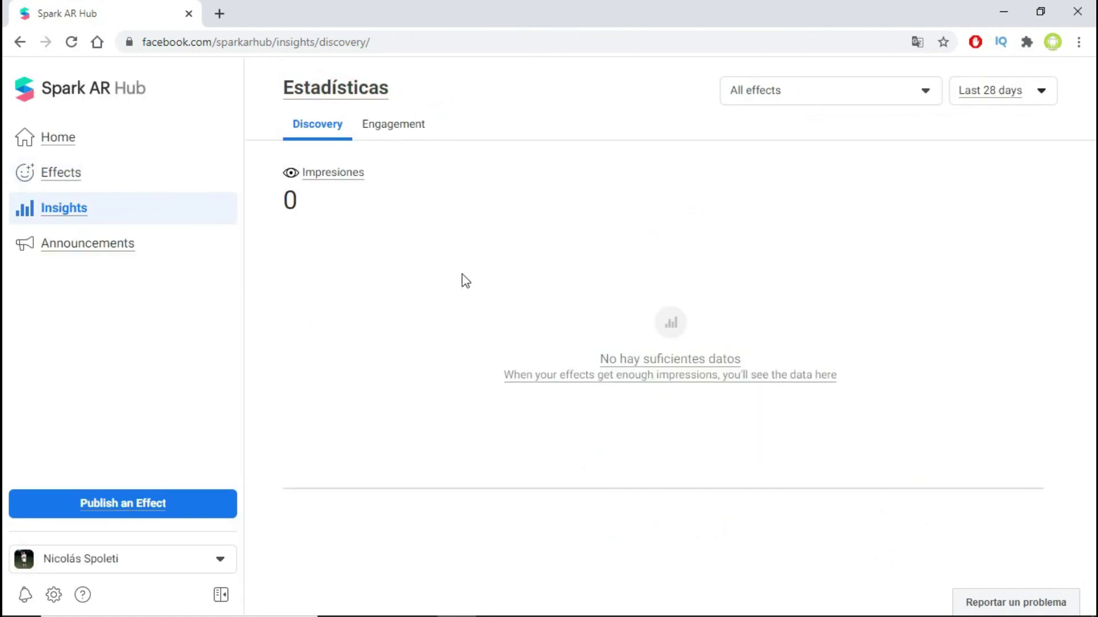
View Engagement, then the Effects list showing Tecnoteca Antifaz En revisión with zero impressions.
left_click(382, 133)
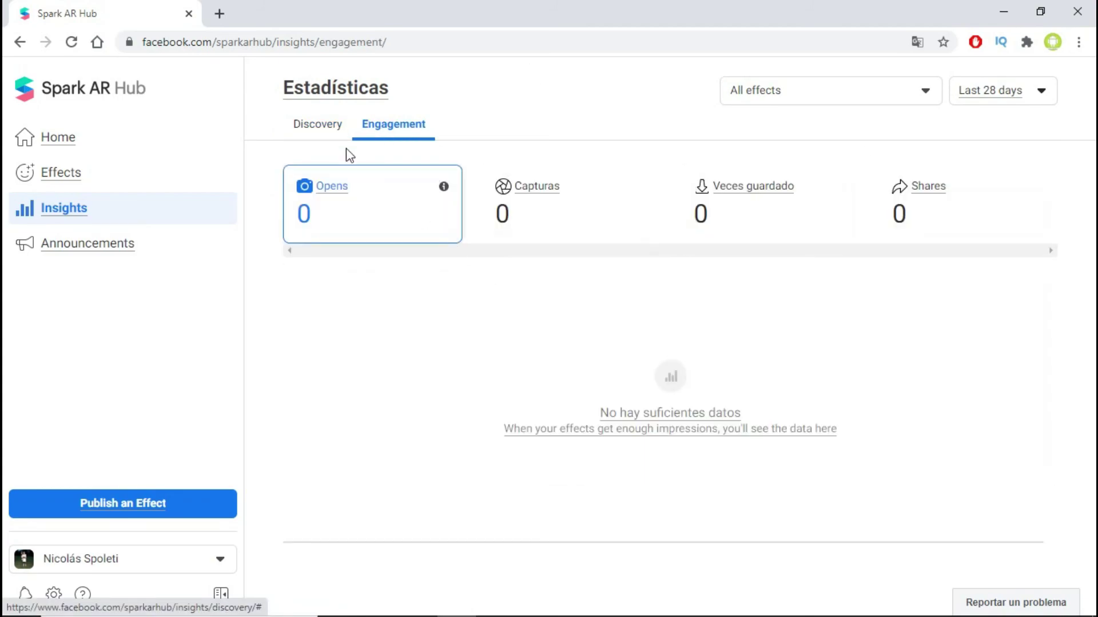
left_click(149, 173)
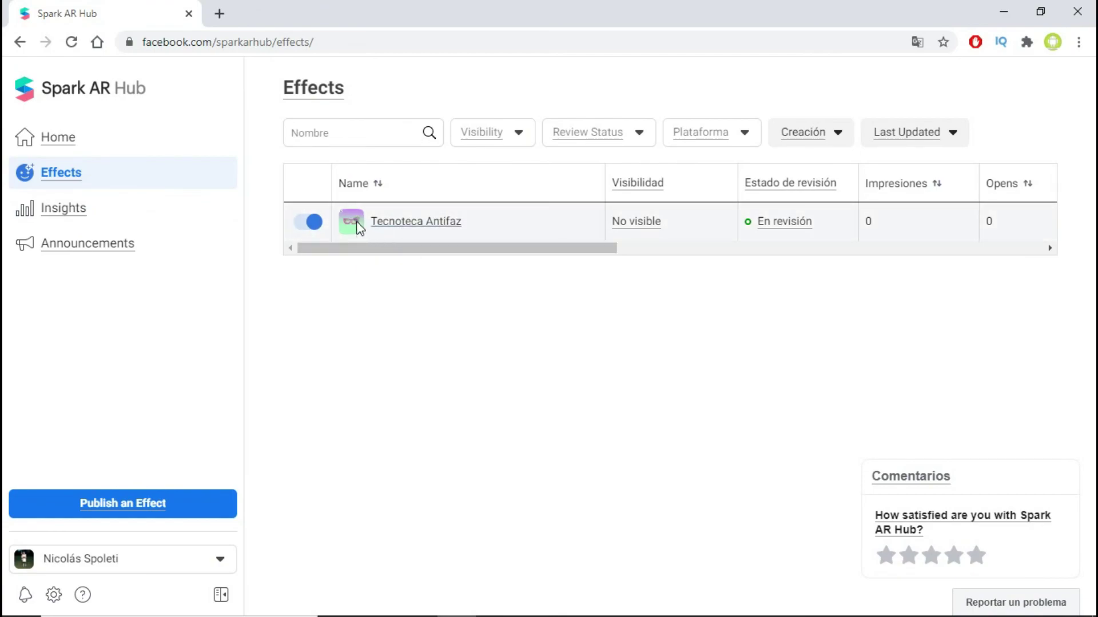
left_click_drag(397, 252, 948, 225)
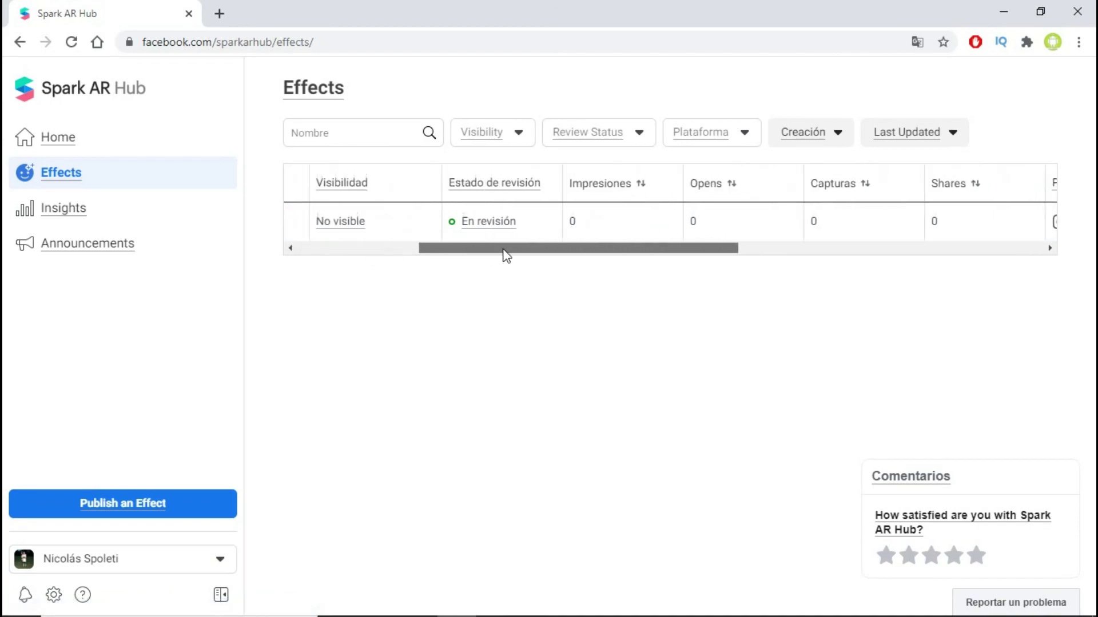